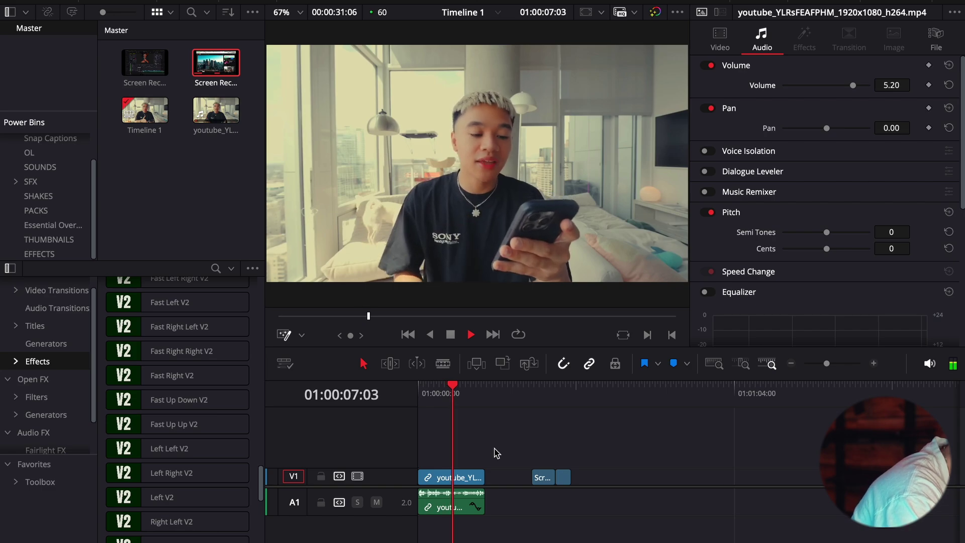
- Play through the talking-head clip on Timeline 1 and return the playhead to its start
click(873, 363)
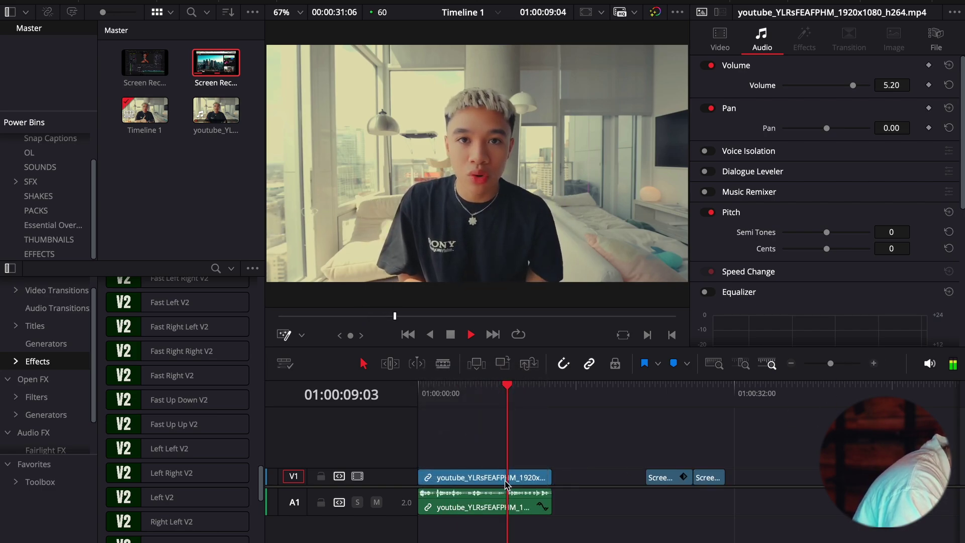
click(518, 475)
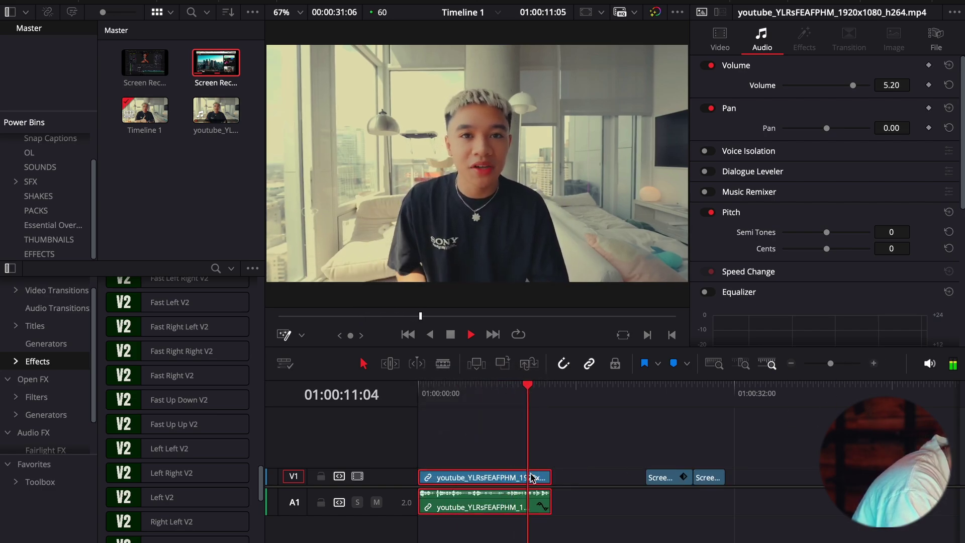
click(564, 459)
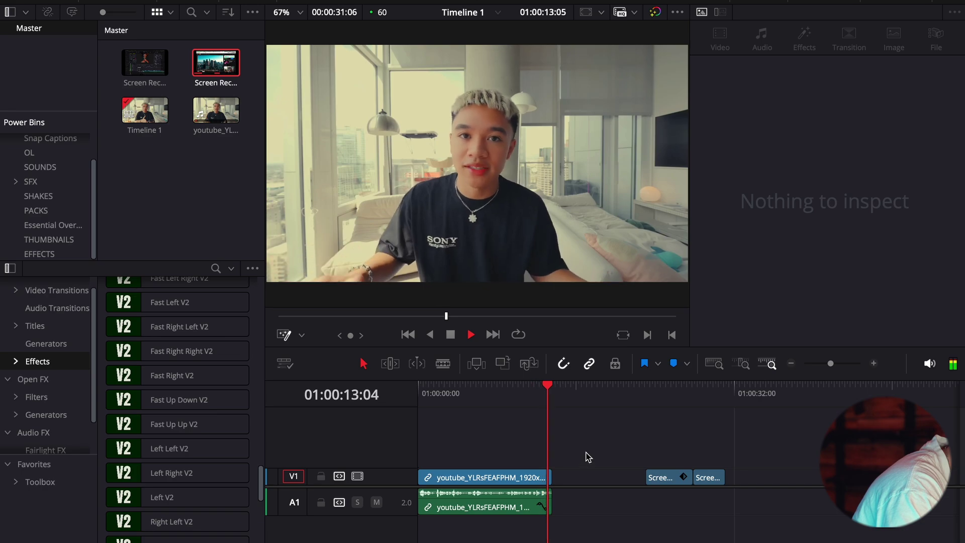
drag(548, 399, 322, 406)
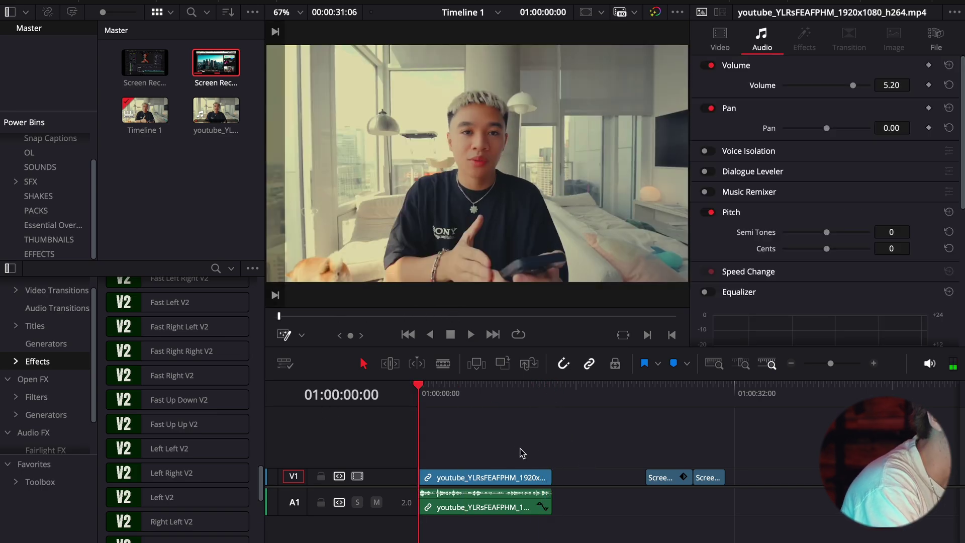
drag(441, 406, 391, 404)
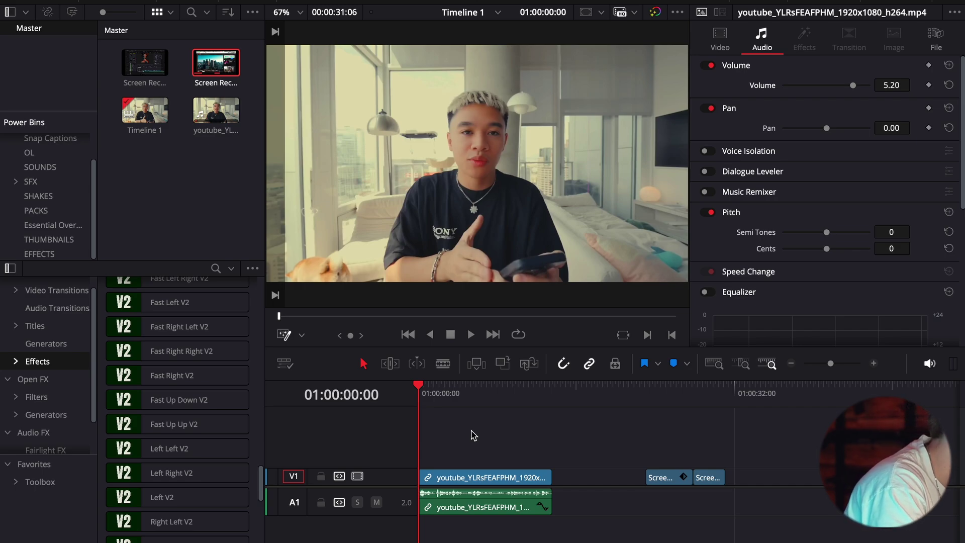
- Switch the project's timeline to vertical resolution in the project settings and save them
key(shift+9)
click(446, 139)
click(774, 498)
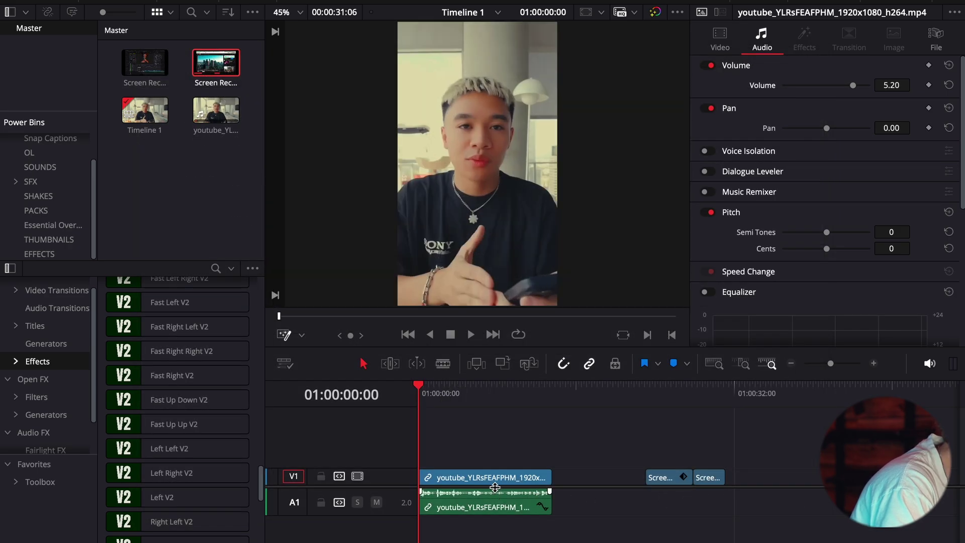
- Play the opening second of the talking-head clip to check its vertical framing
click(478, 482)
key(space)
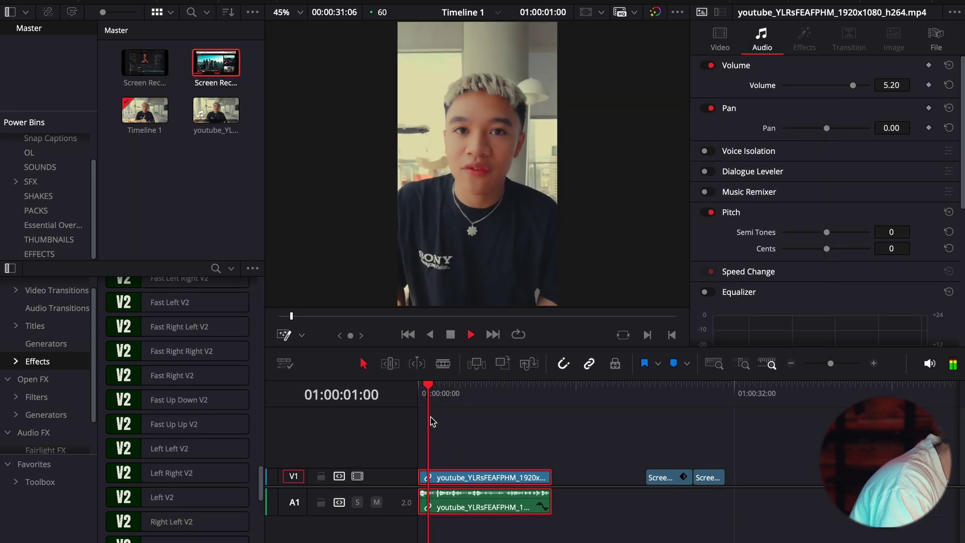
drag(433, 413, 331, 403)
key(space)
key(space)
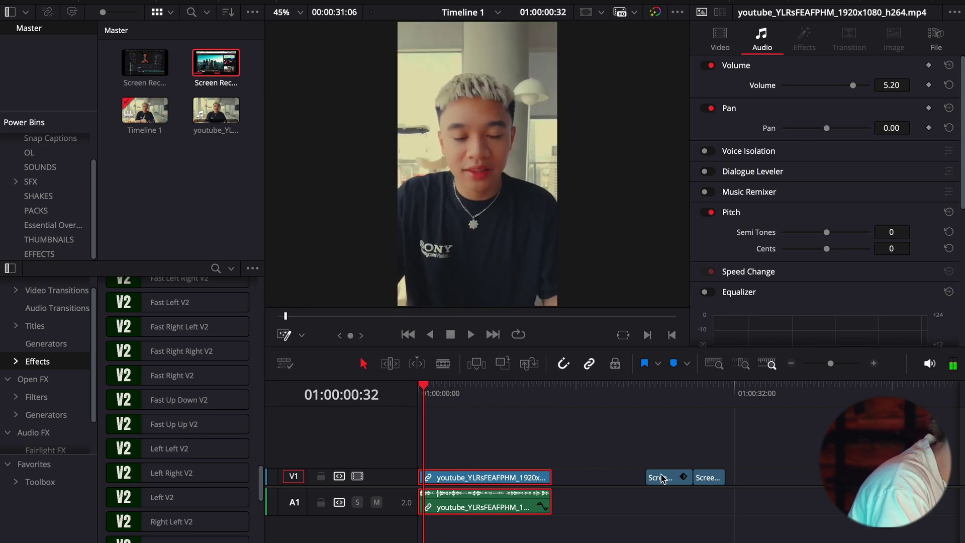
- Move the first screen recording clip onto V2 above the talking-head clip, starting at about 5 seconds
drag(661, 478, 485, 458)
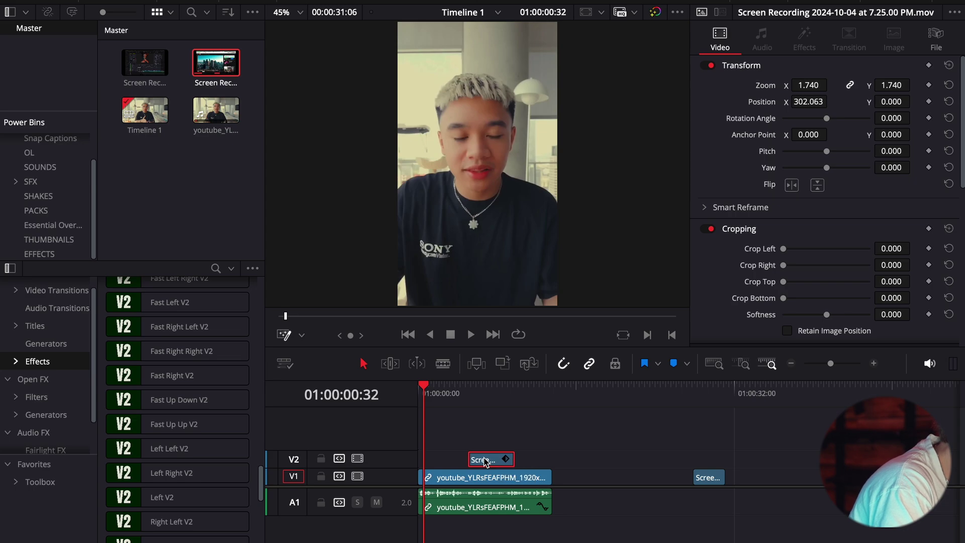
click(579, 457)
click(875, 363)
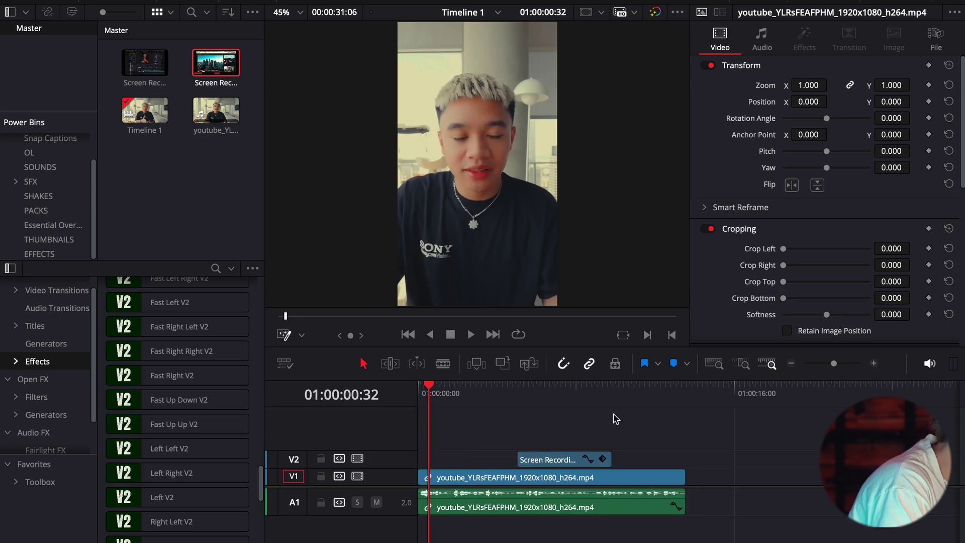
- Play up to the car shot and trim the start of the V2 screen recording to 01:00:07:02
click(514, 400)
key(space)
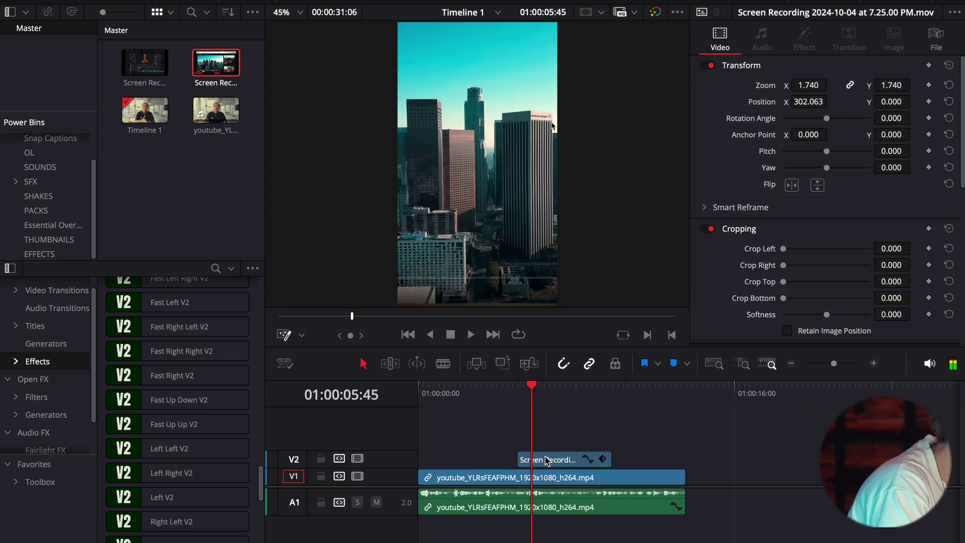
key(BackSpace)
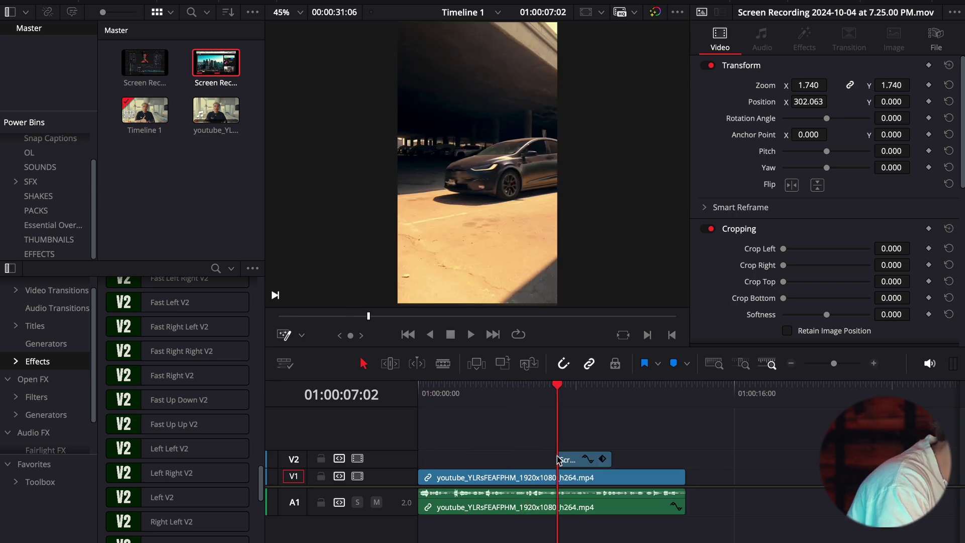
- Play the talking section near 6 seconds and move the V2 screen recording to start at about 10 seconds
click(540, 406)
key(space)
key(space)
drag(576, 463, 637, 463)
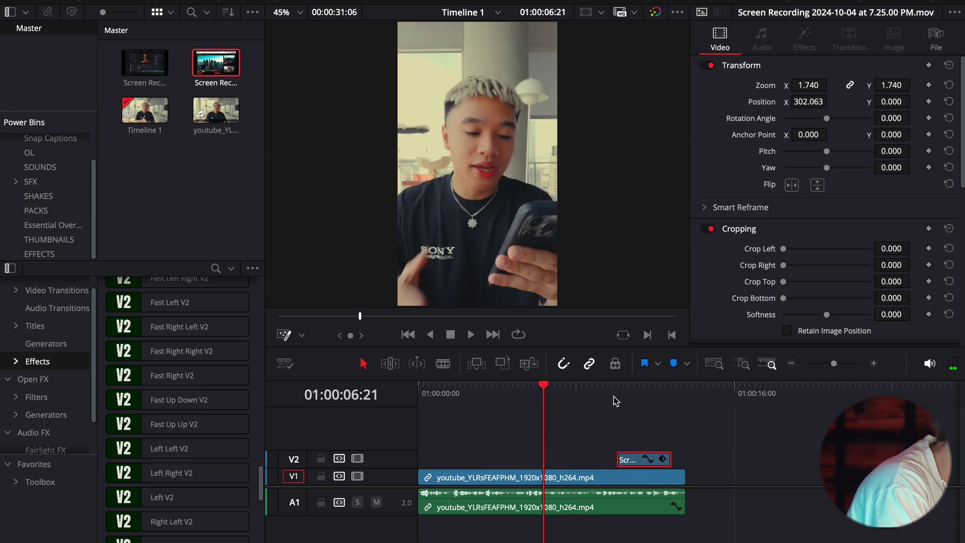
- Play into the moved V2 clip to check its placement and remove the leftover screen recording at the end of V1
click(593, 397)
key(space)
click(566, 438)
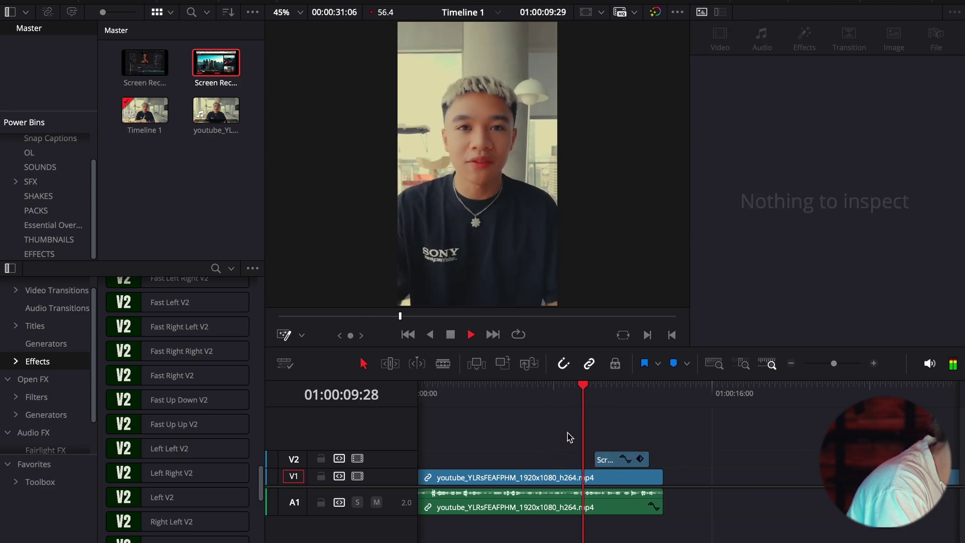
key(space)
click(612, 465)
key(space)
scroll(613, 452, up, 2)
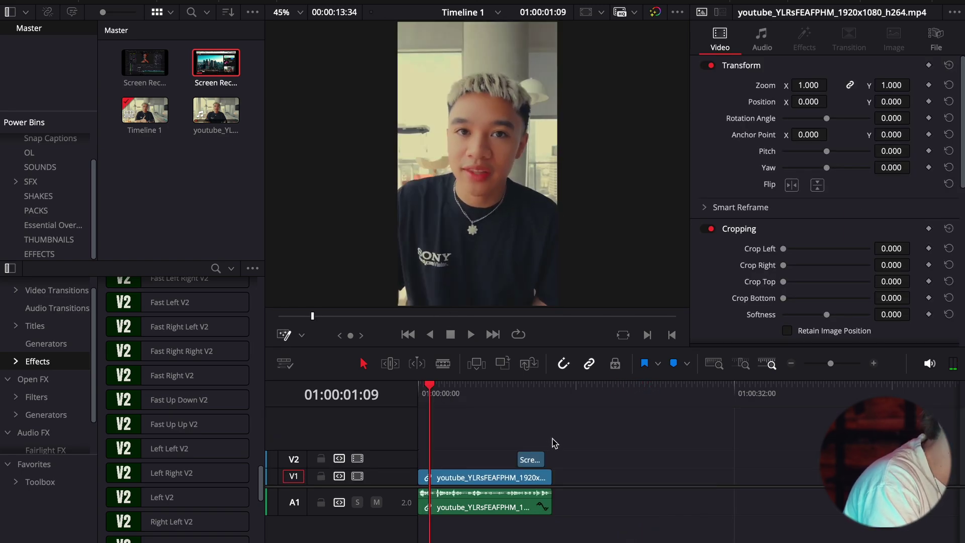
- Open the clip at the timeline start on the Color page and lower its saturation with the primary color wheels
key(Home)
click(873, 363)
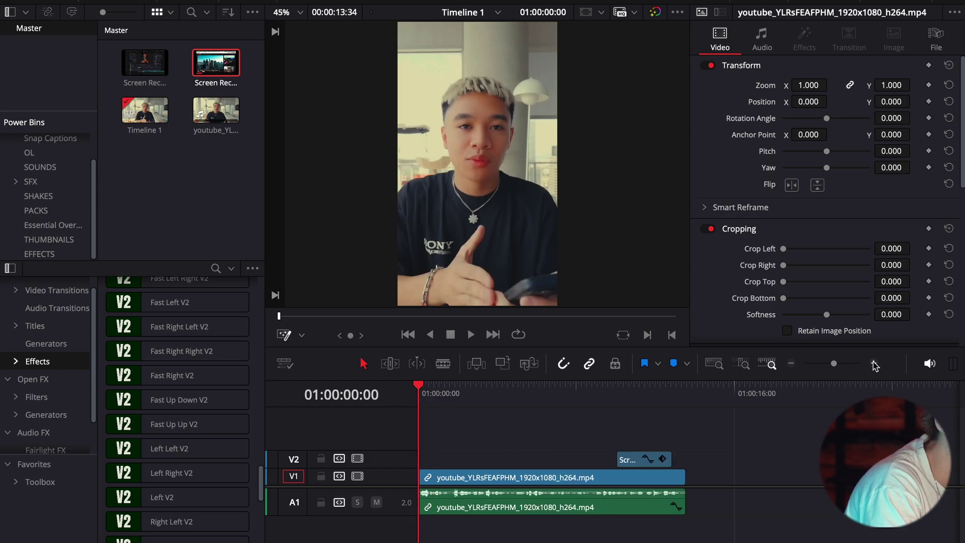
click(874, 363)
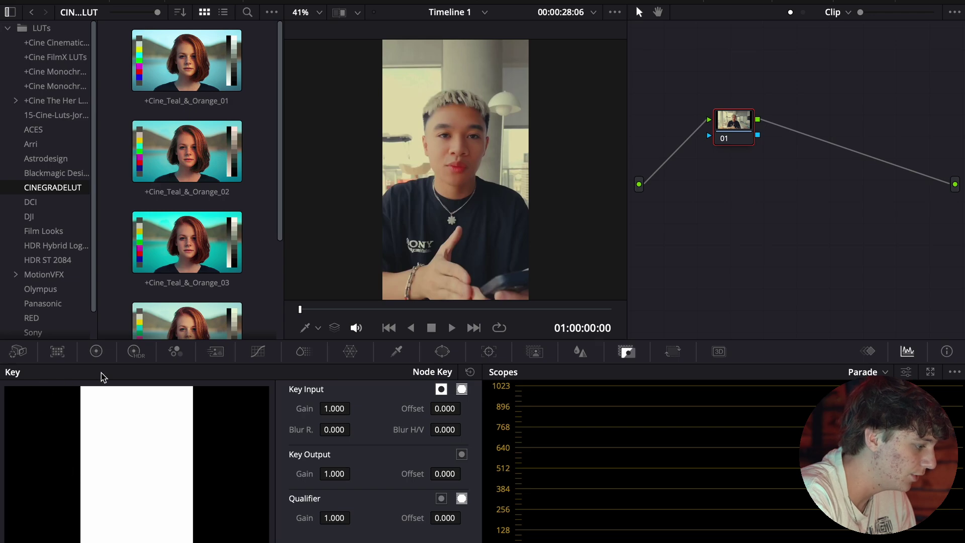
click(96, 352)
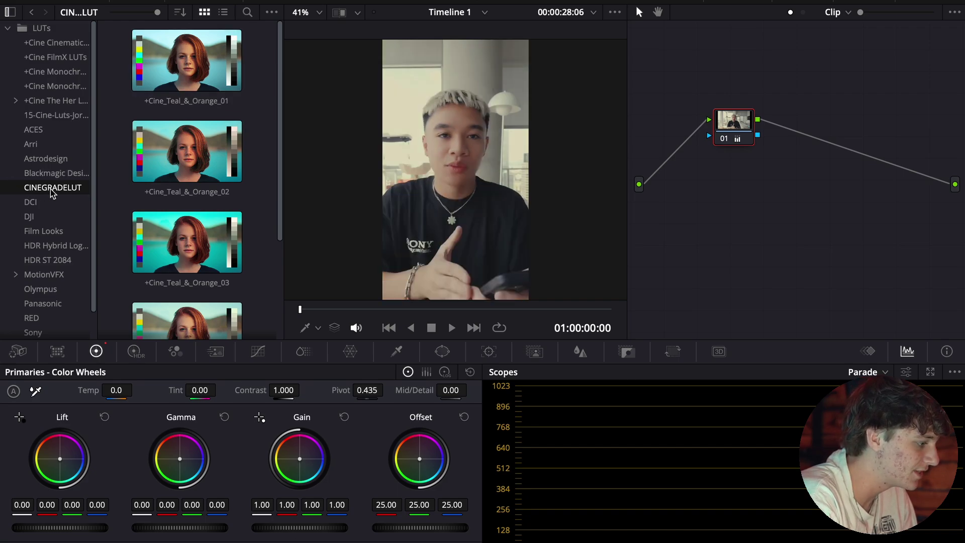
- Apply the saved grade 1.1.1 from the PowerGrade 1 album to the clip's node 01
click(88, 1)
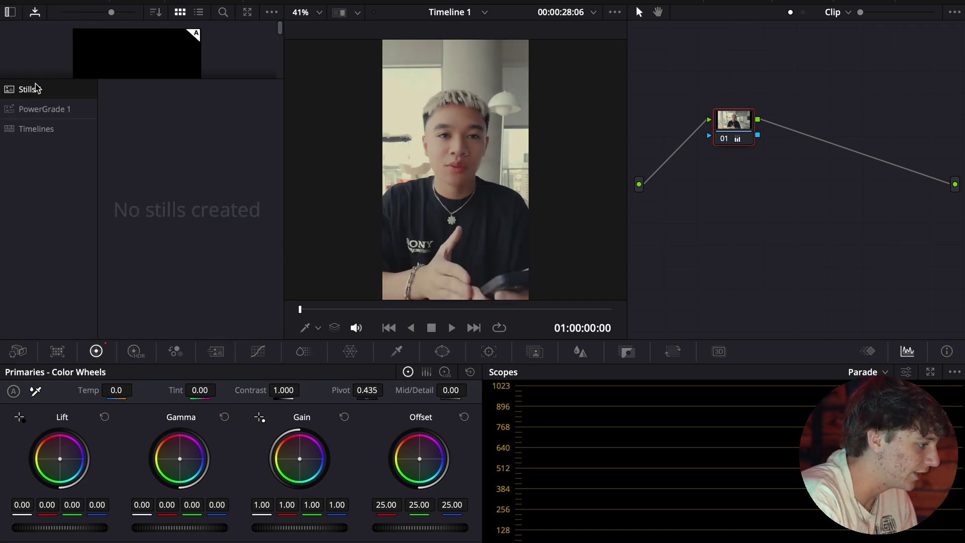
click(54, 112)
drag(154, 127, 738, 124)
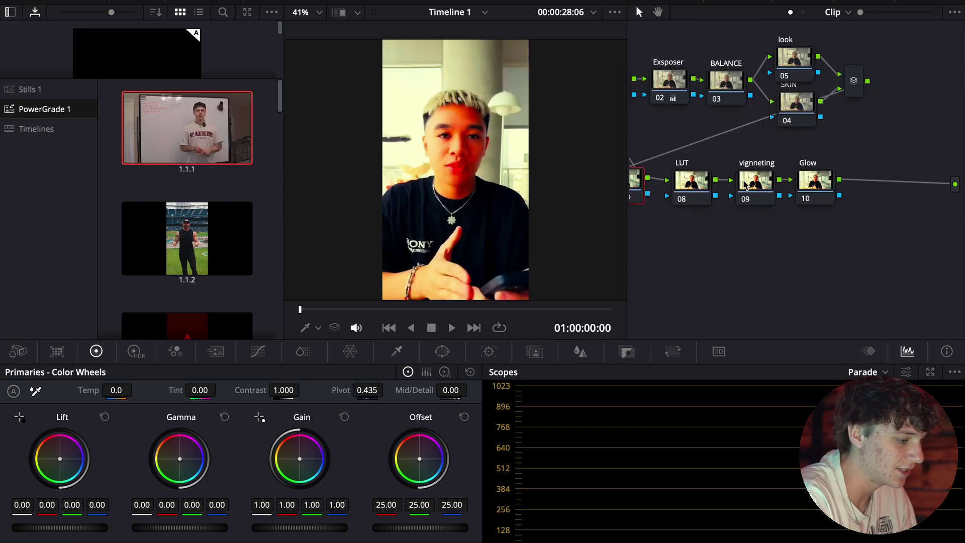
- Delete the Color Space Transform effect from node 07
scroll(635, 199, left, 2)
double_click(653, 183)
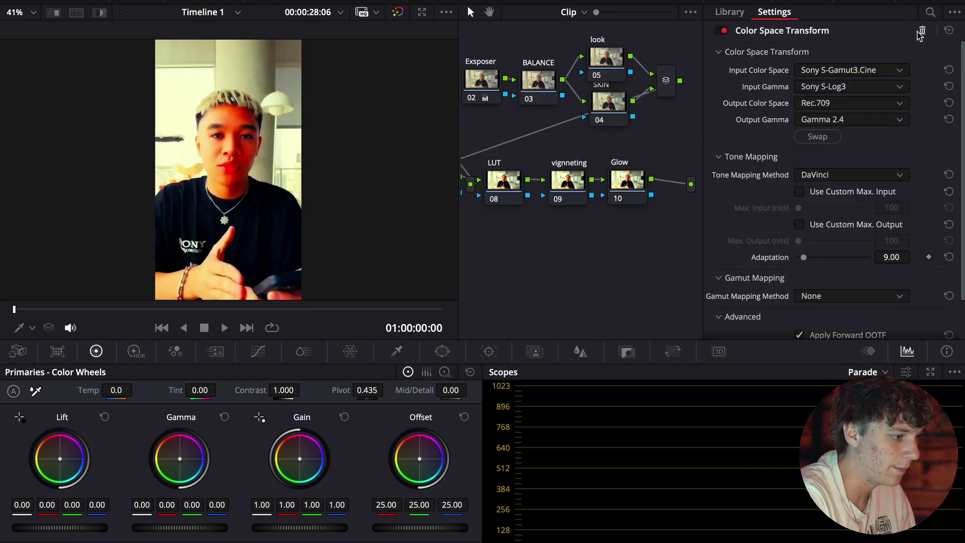
click(921, 32)
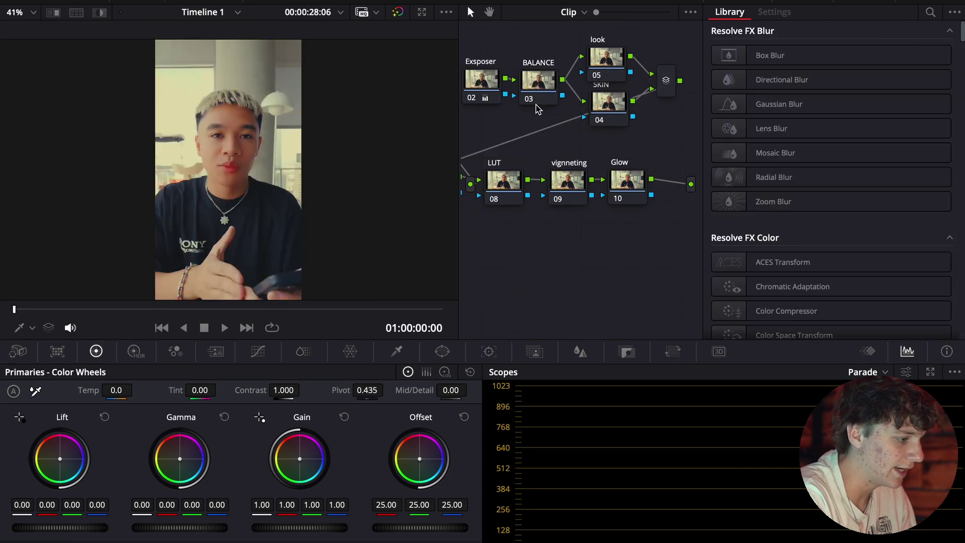
- Examine the grade's node tree one node at a time, from noise reduction, exposure and balance to look, skin and LUT
scroll(555, 286, left, 3)
scroll(556, 286, up, 1)
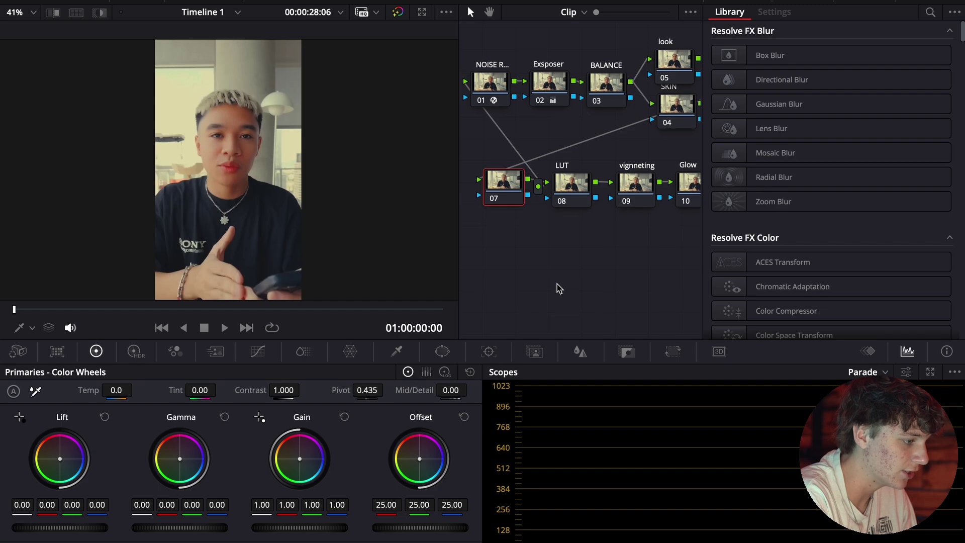
click(496, 83)
click(557, 90)
click(597, 97)
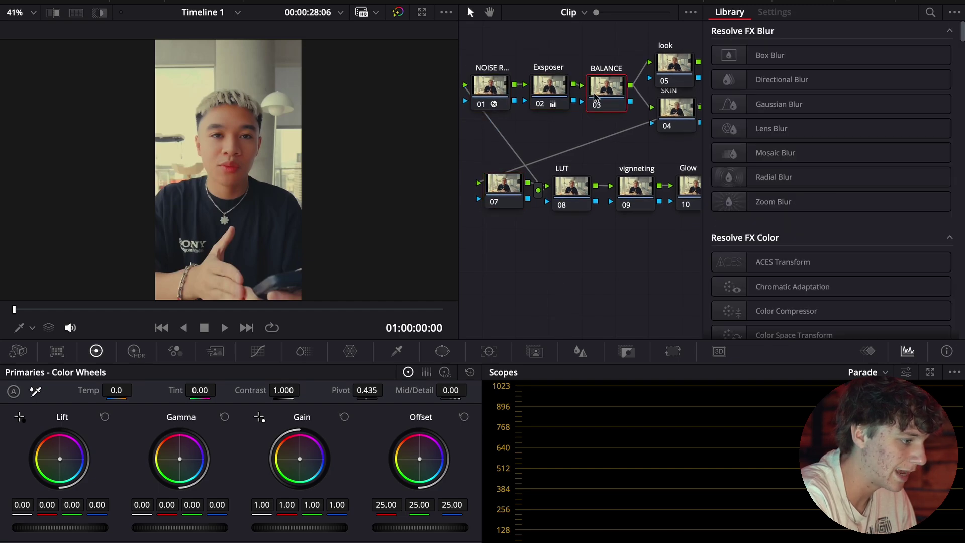
click(679, 68)
click(679, 122)
click(510, 189)
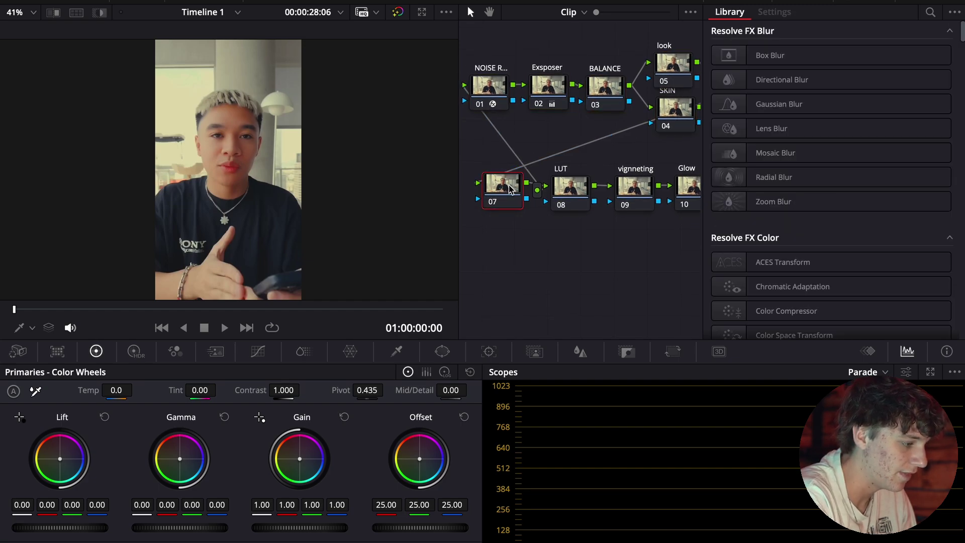
scroll(498, 198, right, 1)
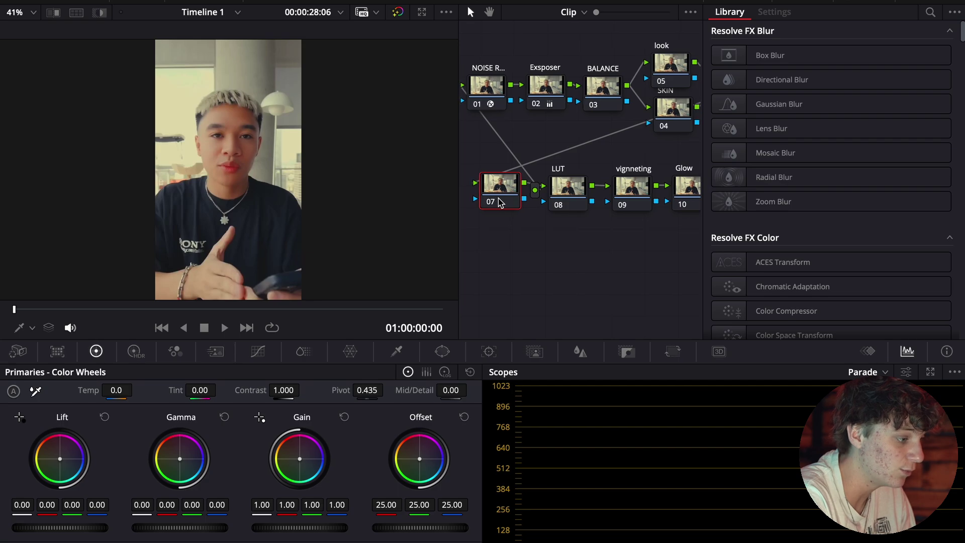
click(568, 190)
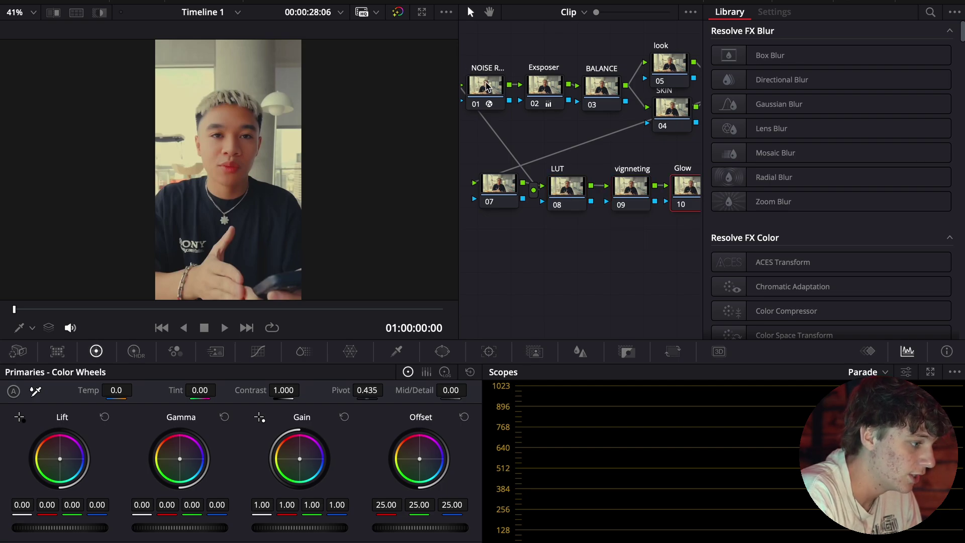
- Lower the image saturation on the noise reduction node 01
click(488, 87)
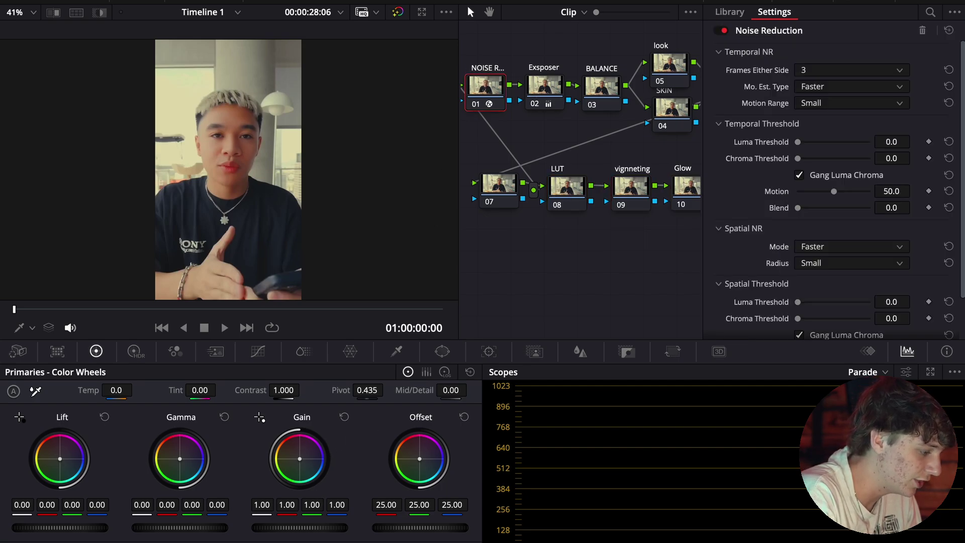
drag(301, 541, 284, 542)
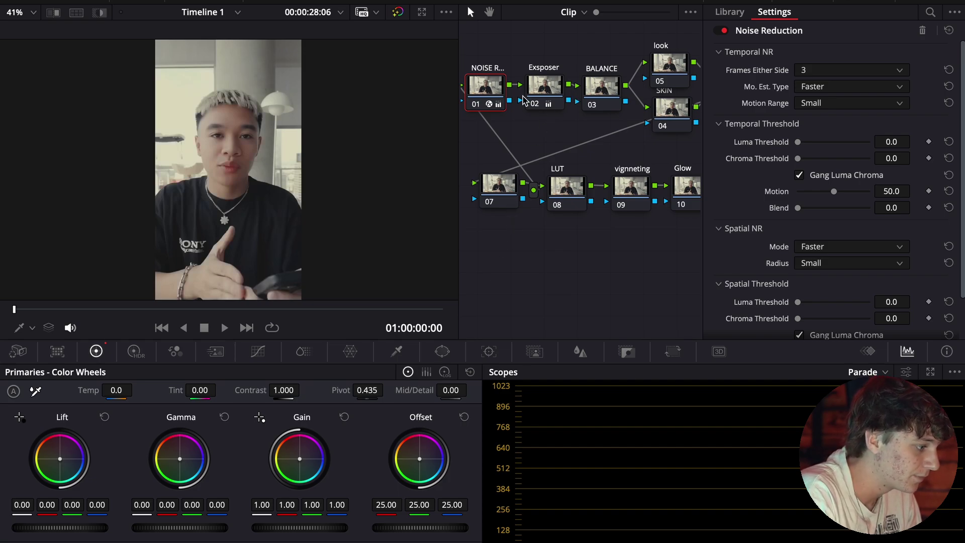
- Apply the +Cine_Teal_&_Orange_05 LUT from the CINEGRADELUT folder to the LUT node 08
click(580, 180)
click(130, 1)
click(80, 1)
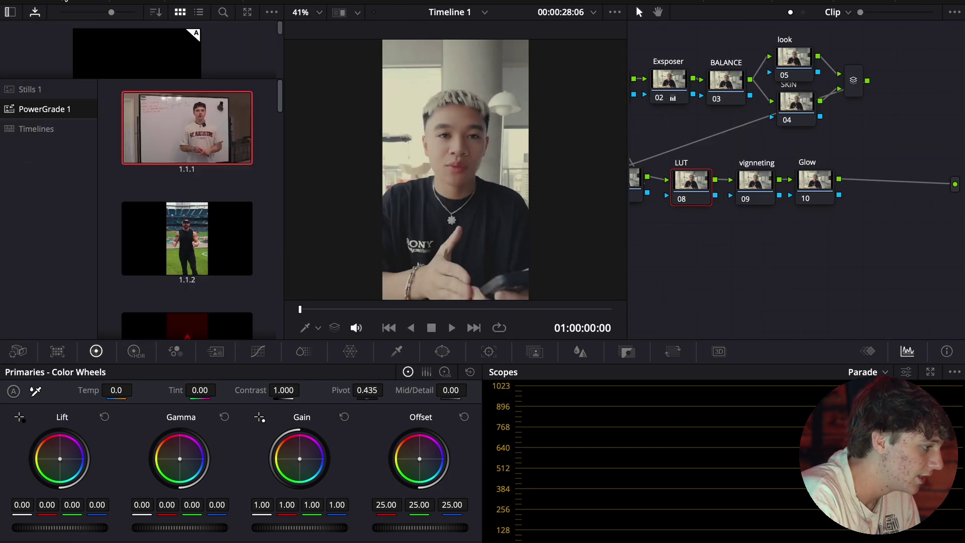
click(130, 1)
scroll(110, 209, down, 3)
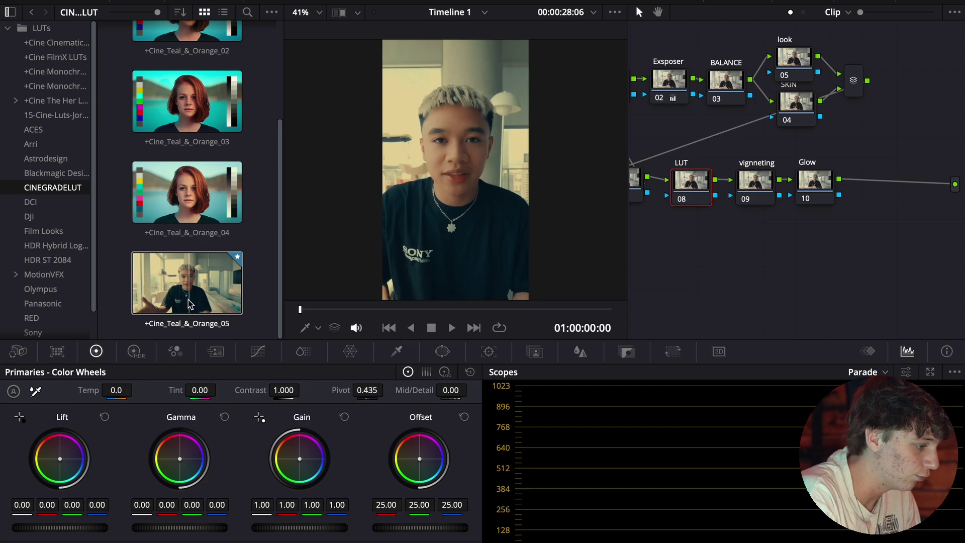
scroll(668, 210, left, 2)
click(642, 182)
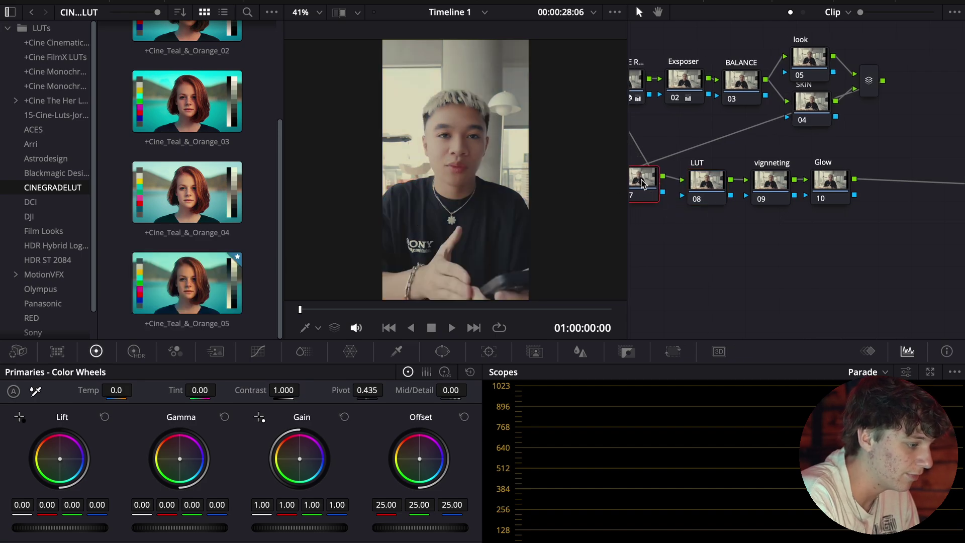
click(706, 182)
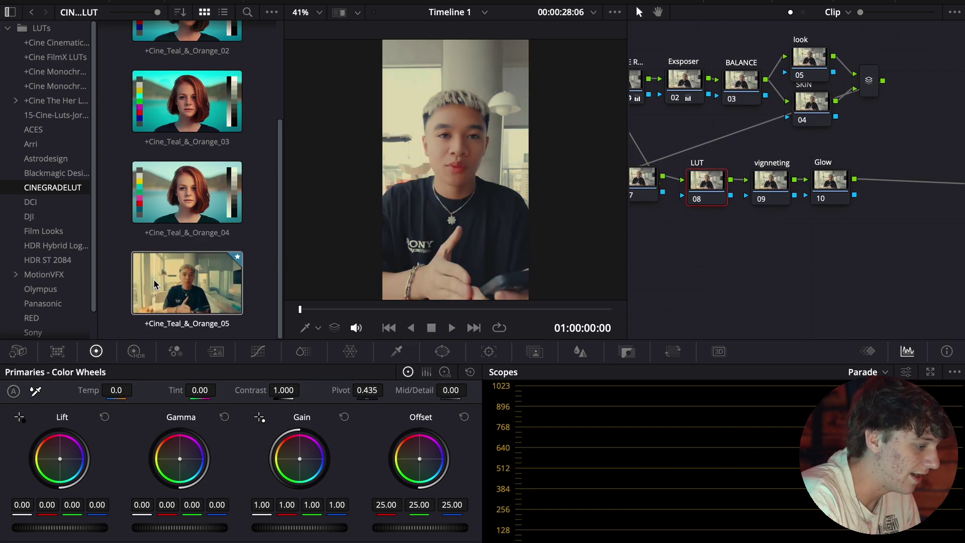
drag(187, 283, 670, 192)
- Toggle the LUT node 08 off and on to compare the image with and without the LUT
click(695, 199)
click(693, 199)
click(694, 199)
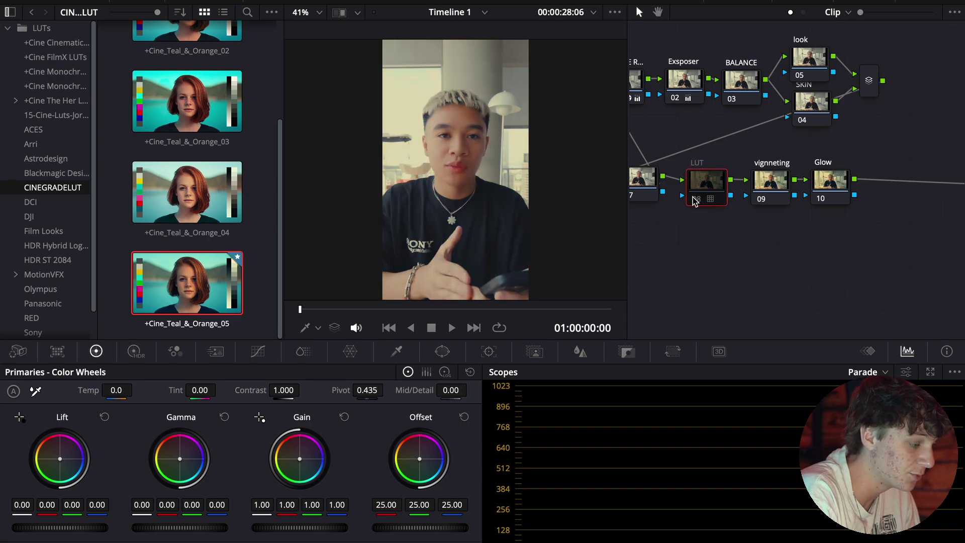
click(694, 199)
- On the Exsposer node 02, set Lift to 0.03, Gamma to 0.01 and Temp to -370
scroll(708, 203, left, 1)
scroll(709, 202, left, 1)
click(707, 80)
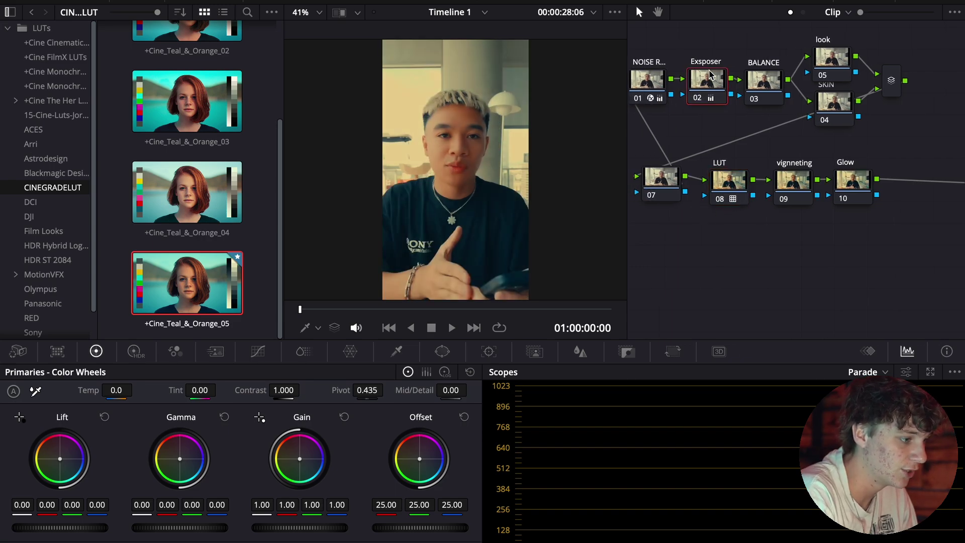
drag(76, 533, 80, 533)
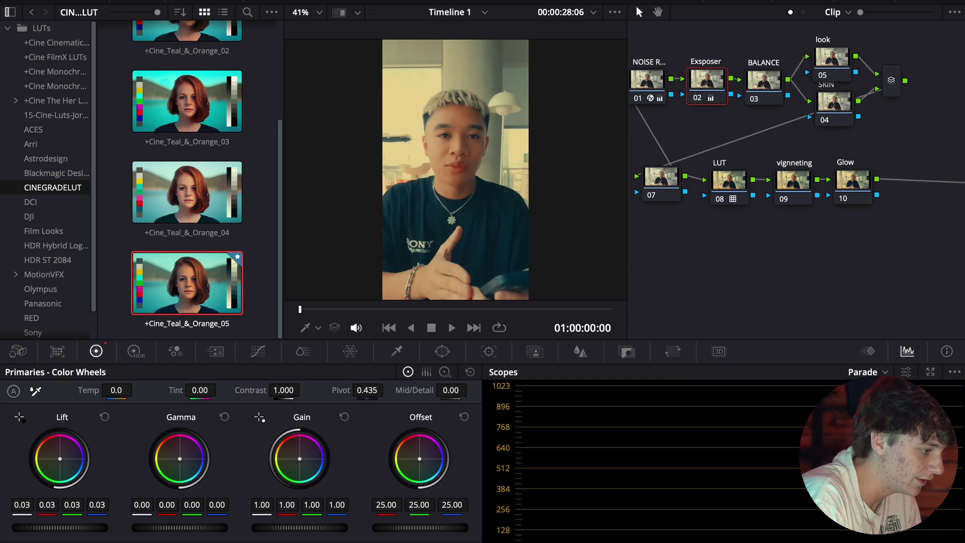
drag(180, 527, 183, 527)
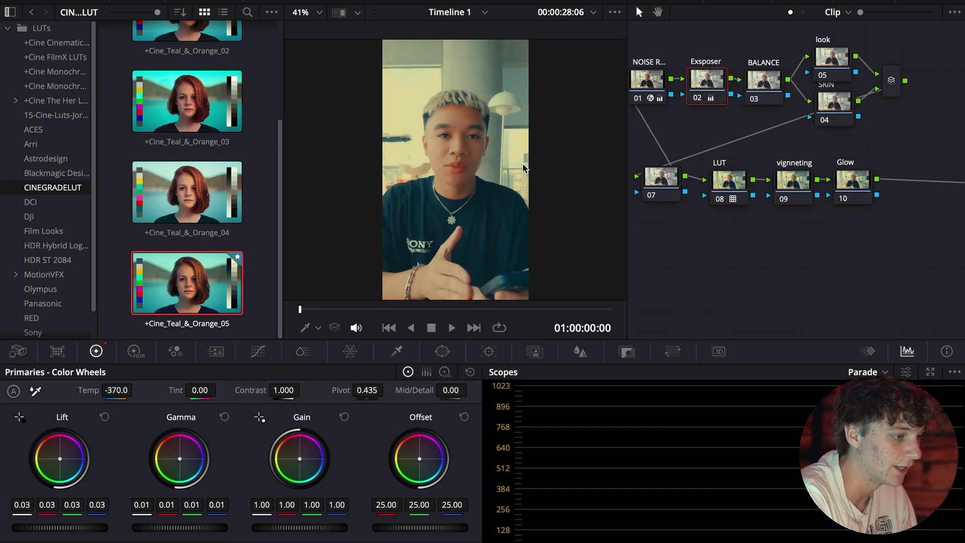
- Compare the adjusted image with the LUT node 08 disabled and enabled several times
click(782, 80)
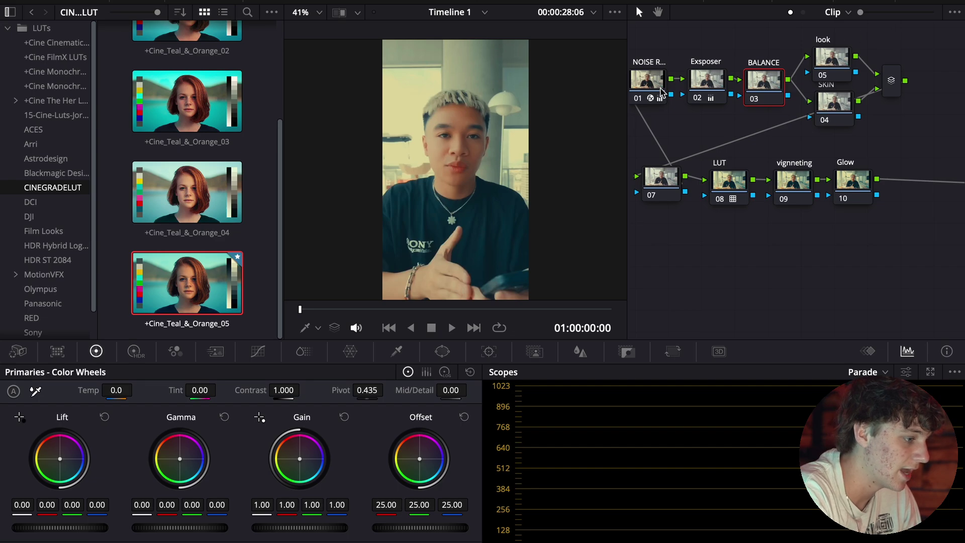
click(729, 183)
click(720, 201)
click(720, 201)
click(721, 201)
click(721, 201)
click(720, 201)
click(720, 201)
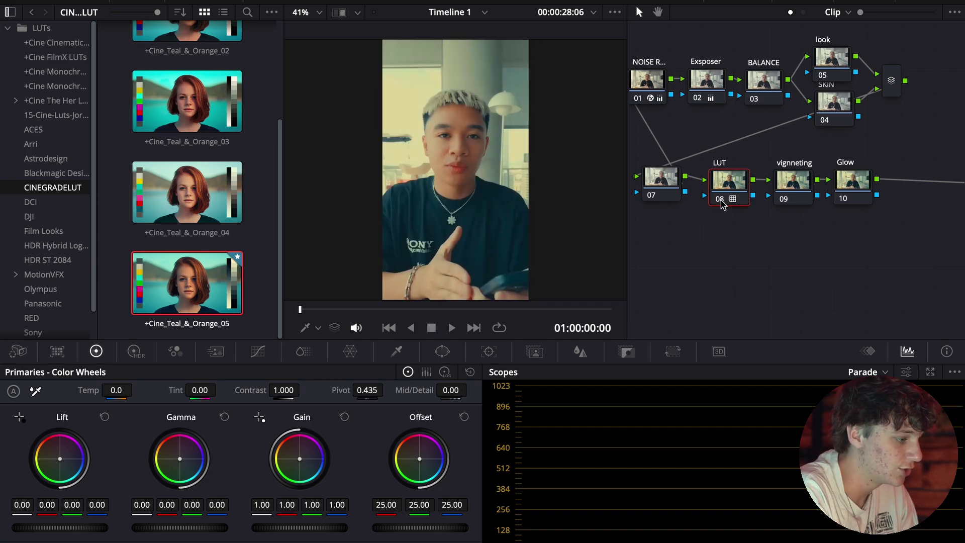
- Review the graded image in a full-screen viewer, toggling the selected LUT node, and return to the normal view
key(ctrl+f)
key(ctrl+d)
key(ctrl+d)
key(ctrl+d)
key(Escape)
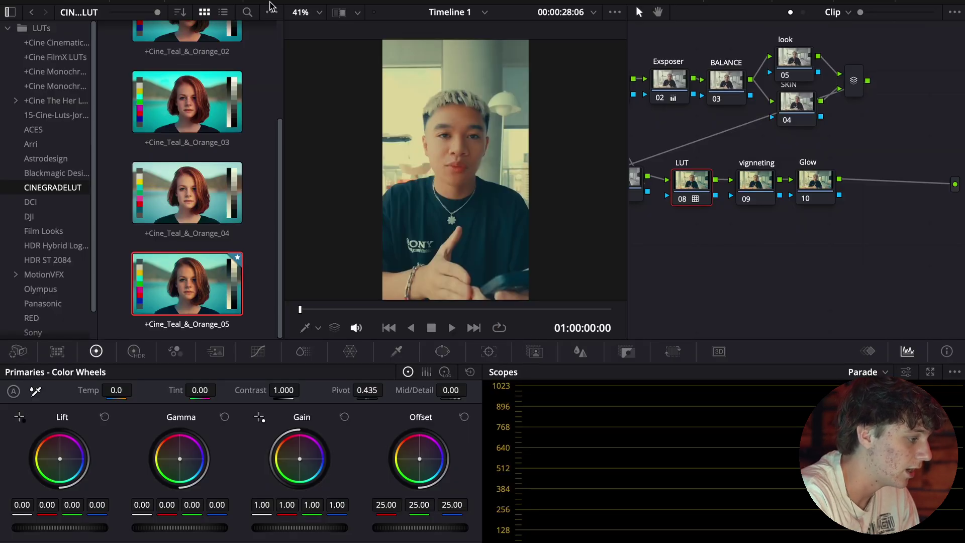
- Switch to the Edit page, play the graded opening of the timeline and return to its start
key(shift+4)
key(space)
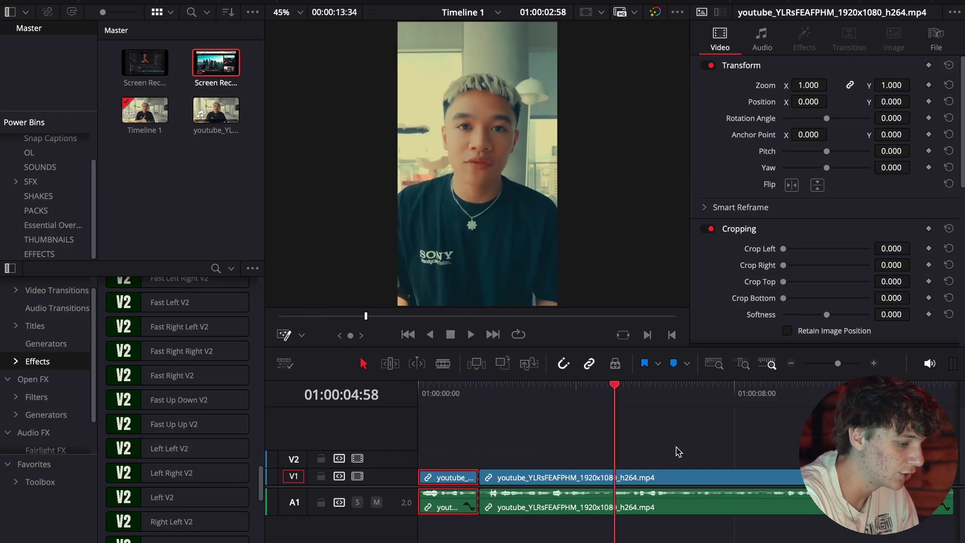
key(space)
key(Home)
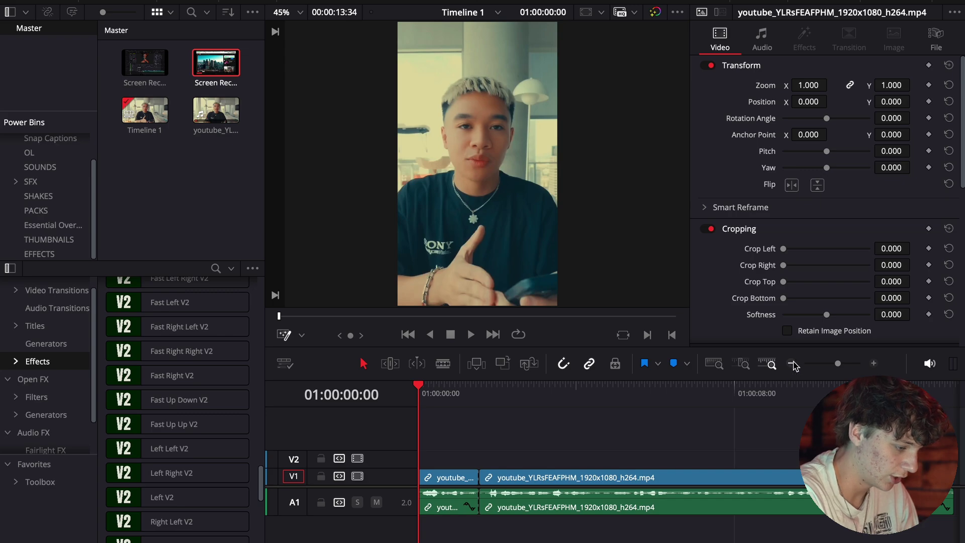
- Place the RH-RISER.wav sound effect from the SFX power bin on track A2 at the start of the timeline
click(791, 363)
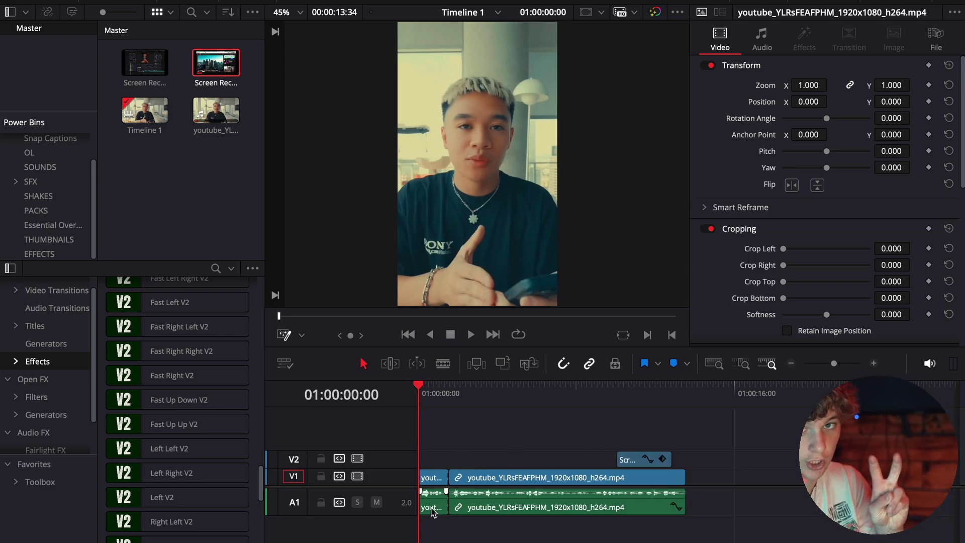
click(31, 181)
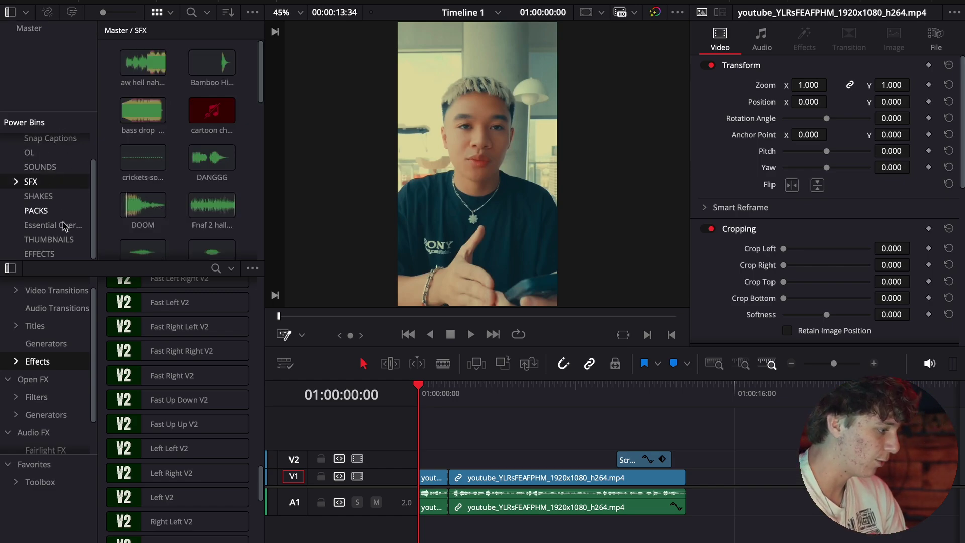
scroll(150, 185, down, 1)
scroll(150, 185, down, 10)
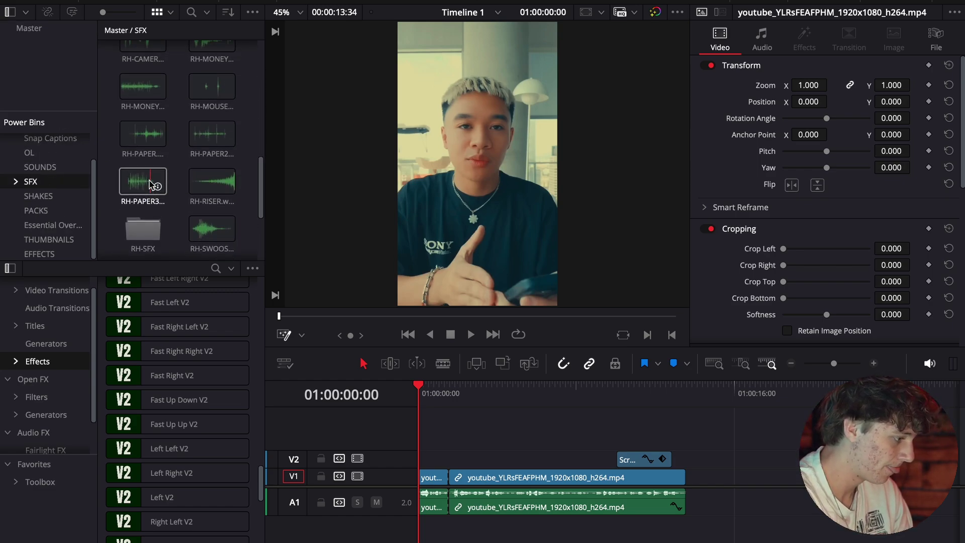
drag(214, 197, 397, 537)
- Trim the first two frames off the RH-RISER.wav clip and move it back to the start of the timeline
click(874, 363)
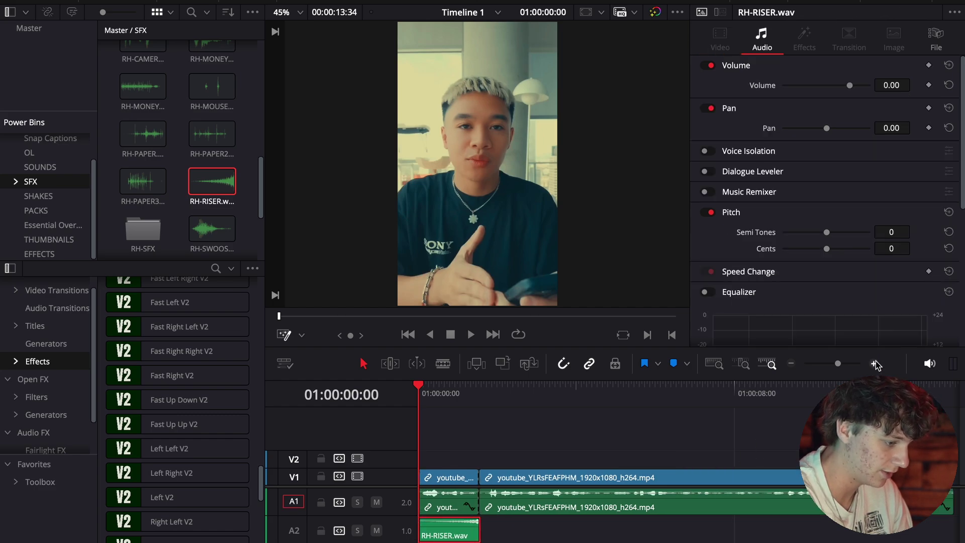
click(874, 364)
click(874, 363)
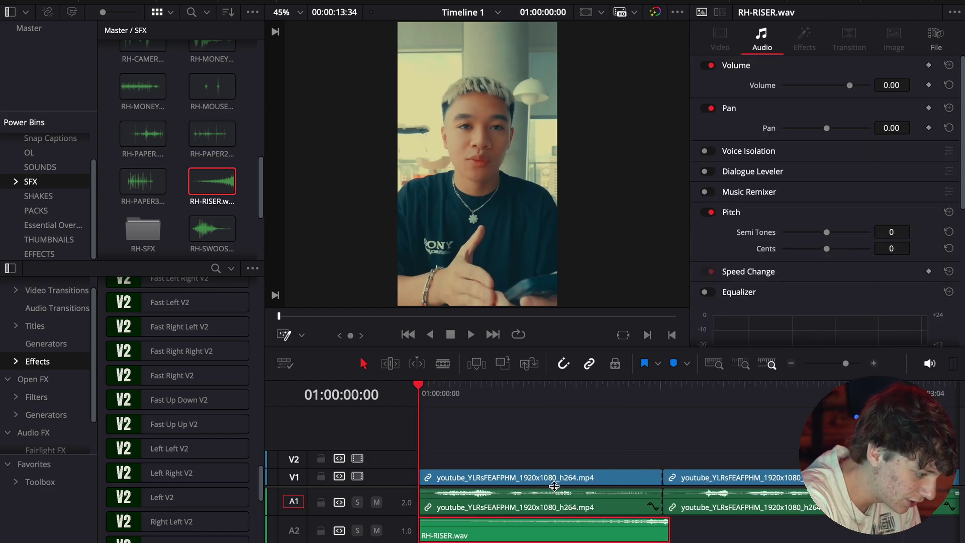
key(Right)
key(Right)
key(super+b)
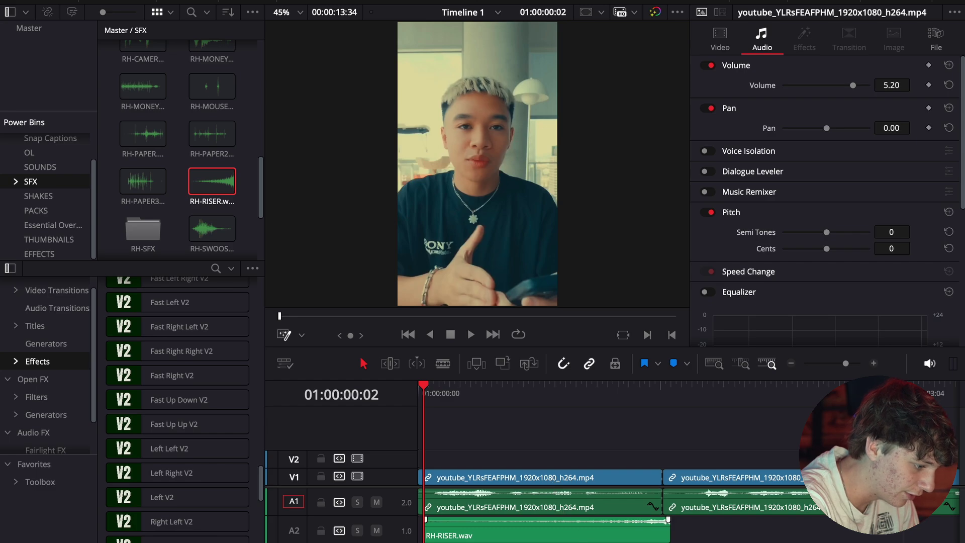
drag(586, 533, 574, 535)
- Set the RH-RISER.wav clip's volume to -7.60 and its pitch to -2 semi tones
click(651, 385)
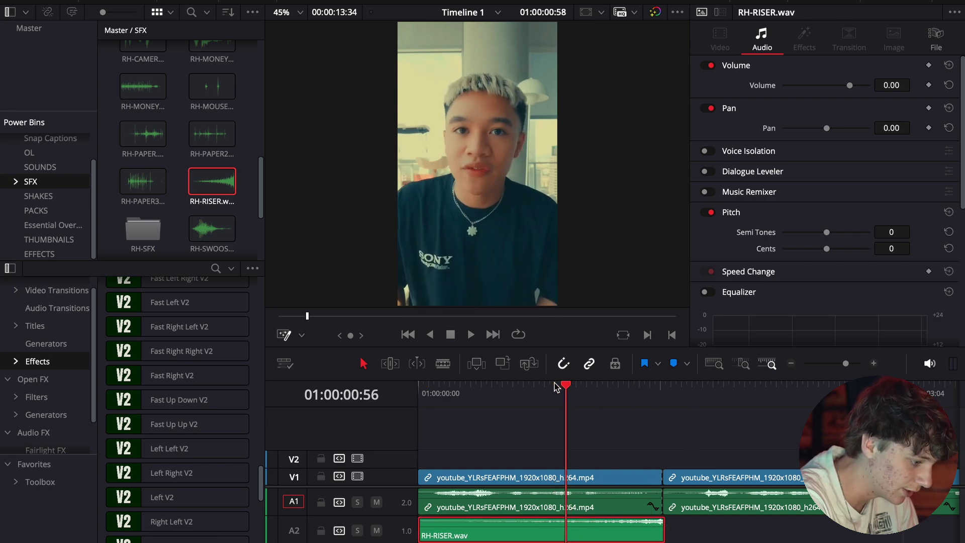
key(Home)
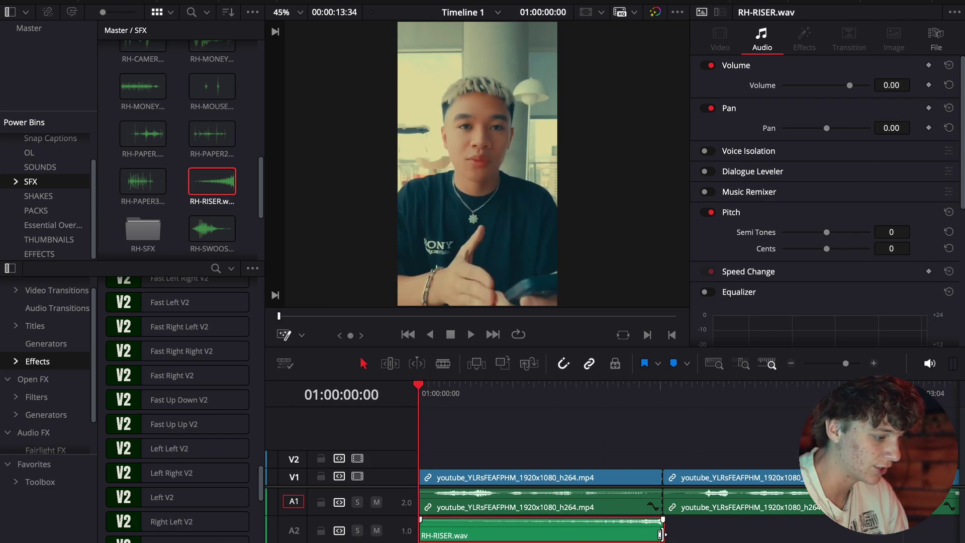
click(666, 392)
drag(668, 400, 624, 397)
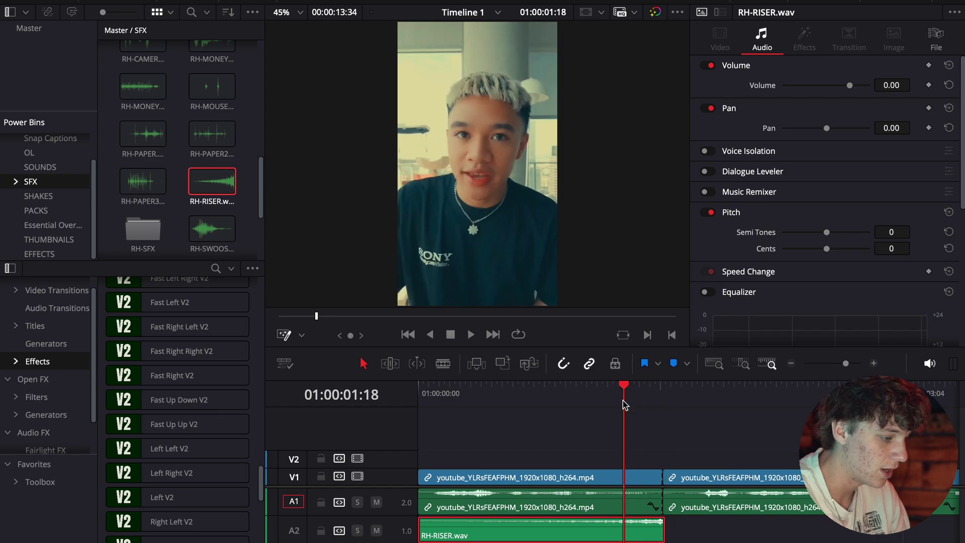
drag(890, 85, 874, 85)
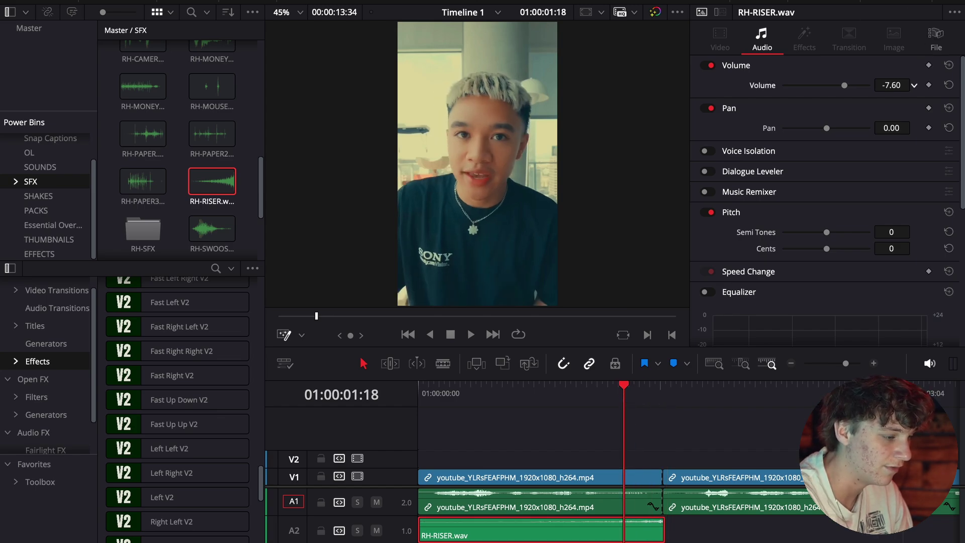
drag(891, 232, 914, 231)
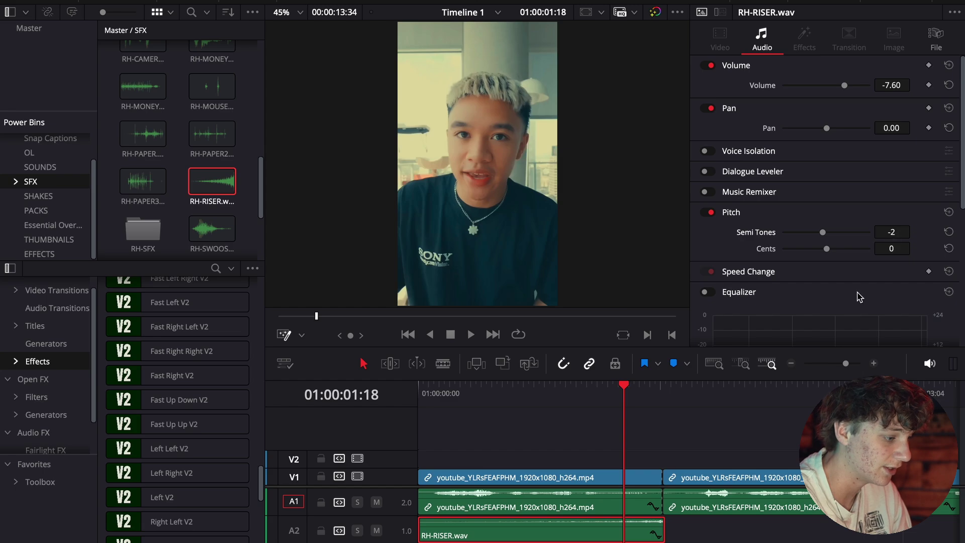
- Play the opening from the timeline start twice to hear the riser under the first clip
key(Home)
key(space)
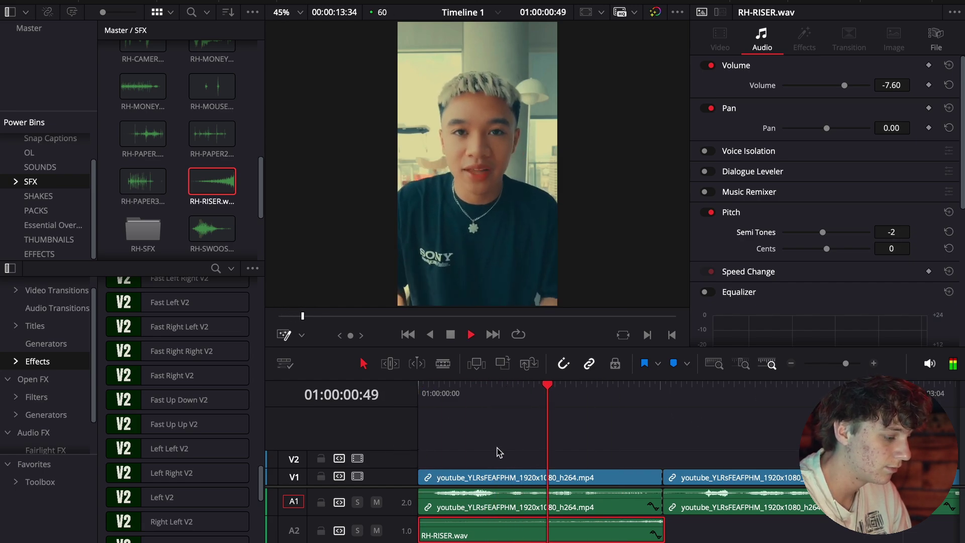
click(498, 447)
key(space)
drag(640, 388, 390, 398)
key(space)
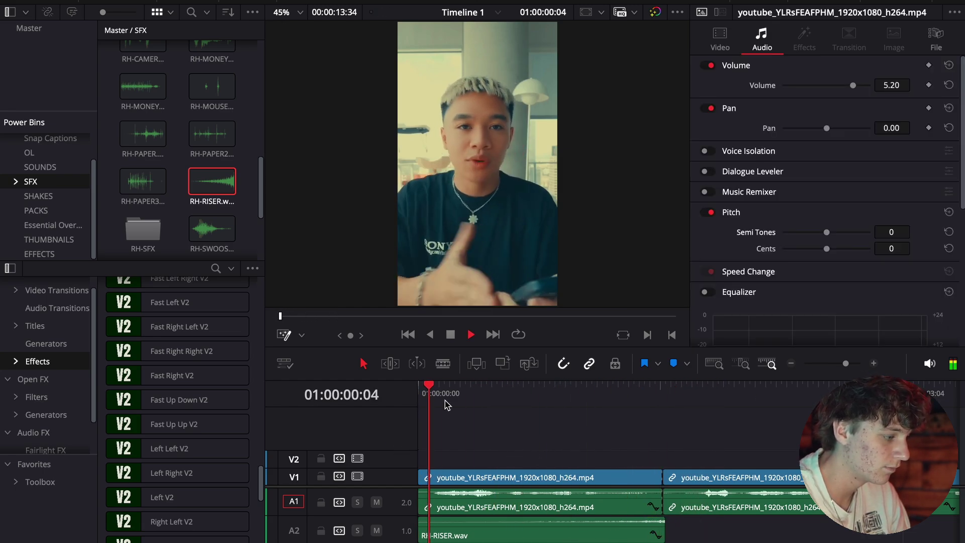
key(space)
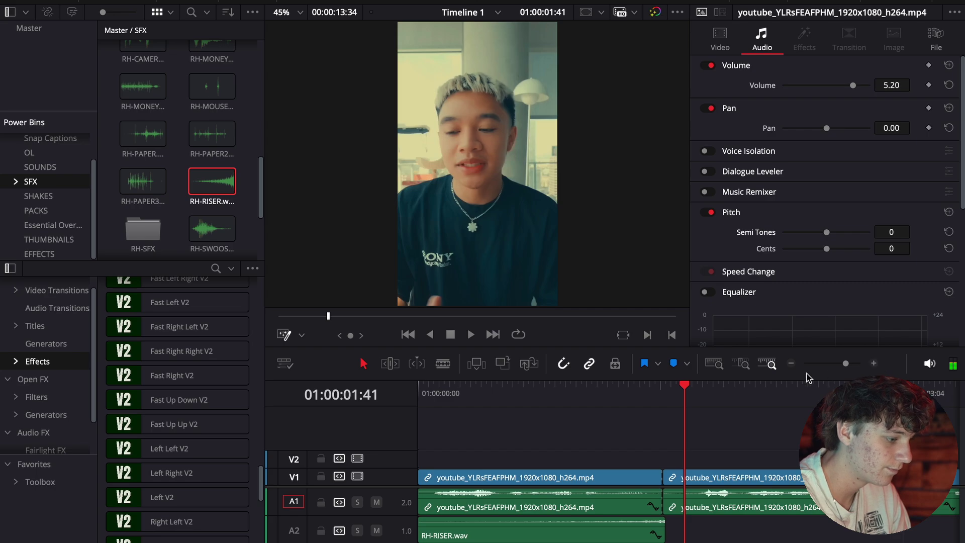
key(Home)
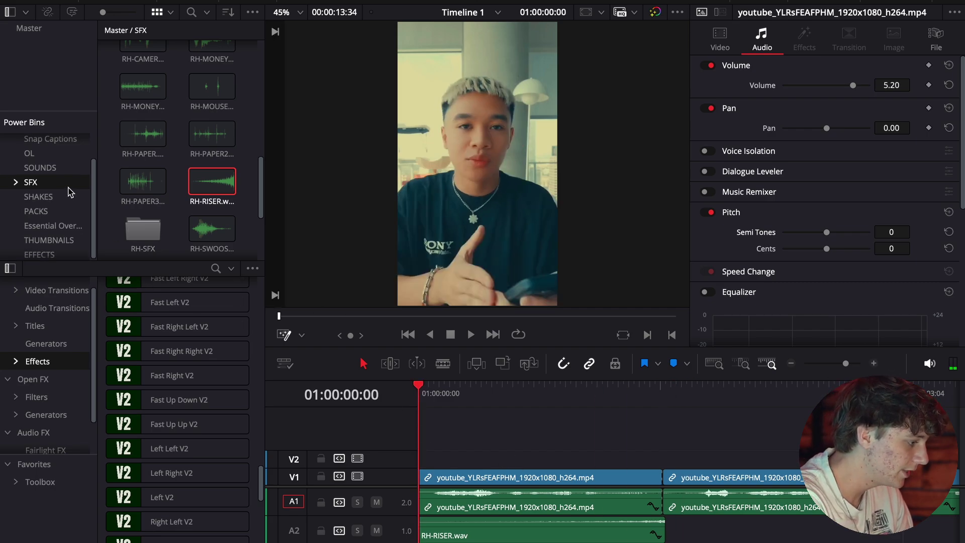
- Place the HOLD effect from the EFFECTS power bin on V2 above the start of the second talking-head clip and preview it
click(50, 253)
drag(218, 78, 698, 458)
click(669, 399)
key(space)
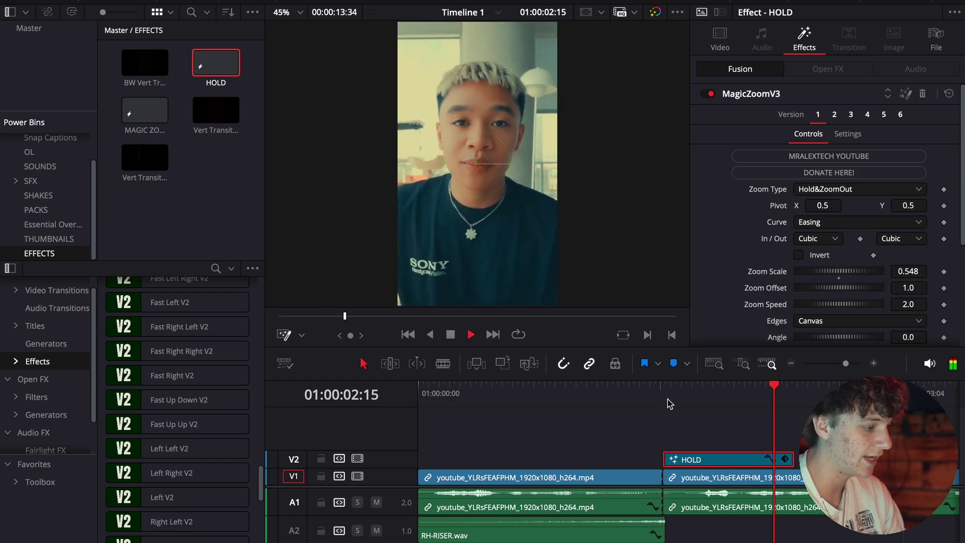
click(668, 400)
key(space)
- Examine the frames just before and at the cut where the HOLD zoom effect begins
click(791, 363)
key(space)
key(space)
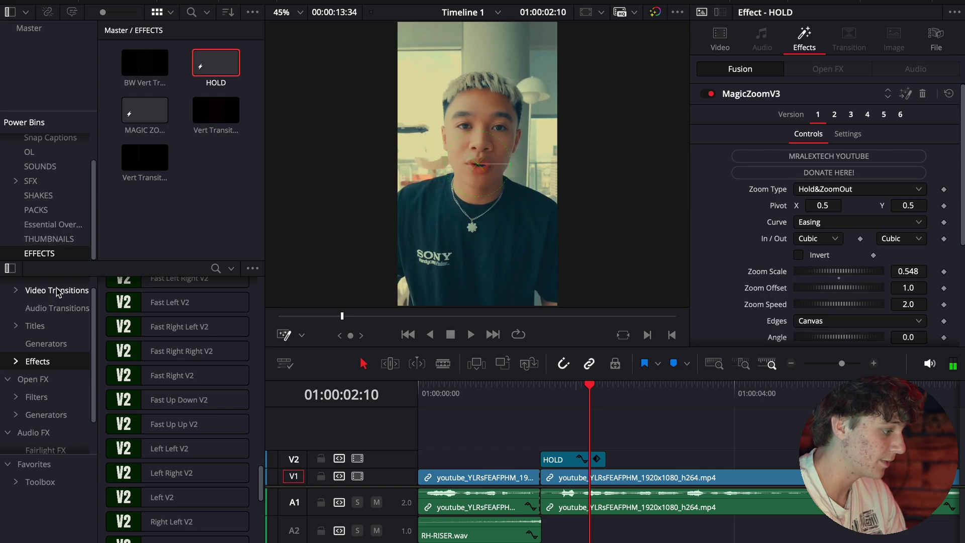
click(523, 435)
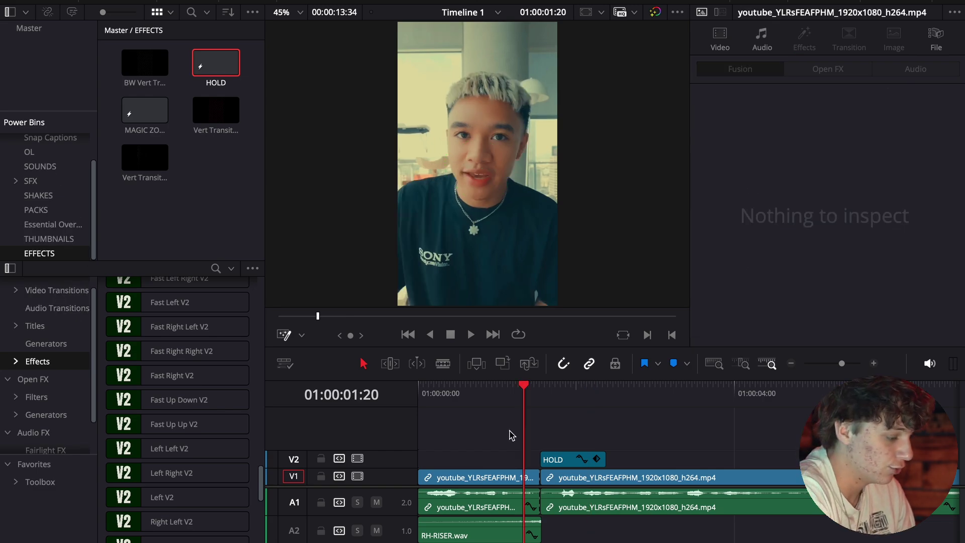
click(540, 395)
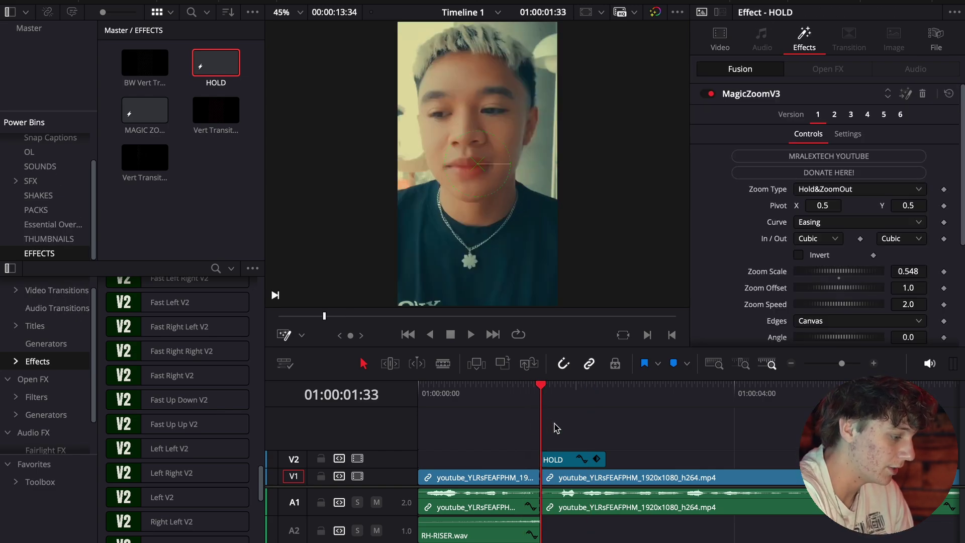
click(528, 401)
click(876, 363)
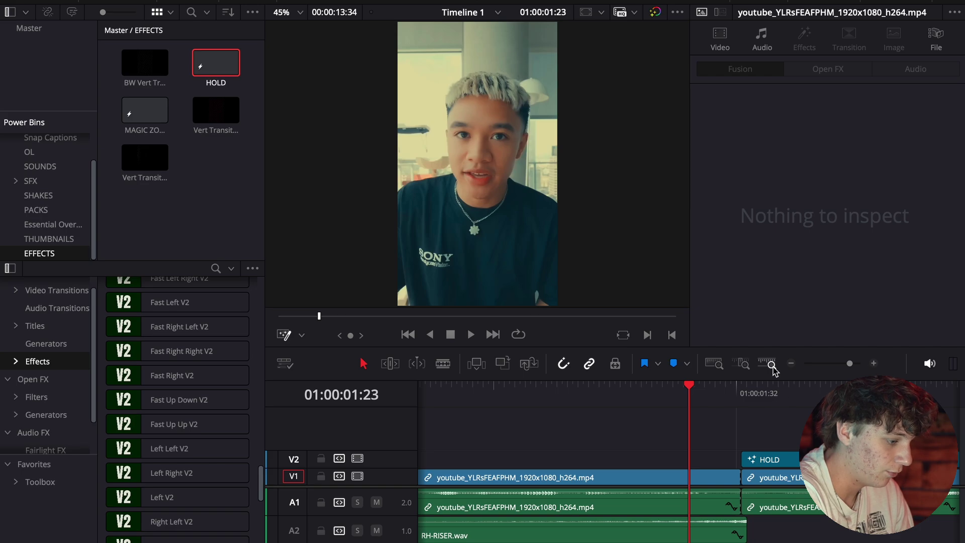
click(791, 363)
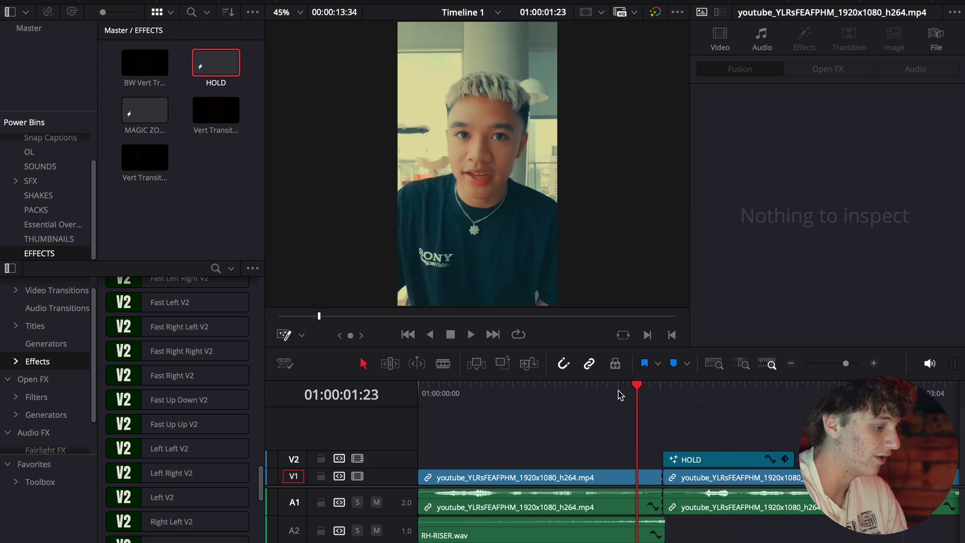
- Add a Text+ title on track V4 at the start of the timeline
key(Home)
click(38, 324)
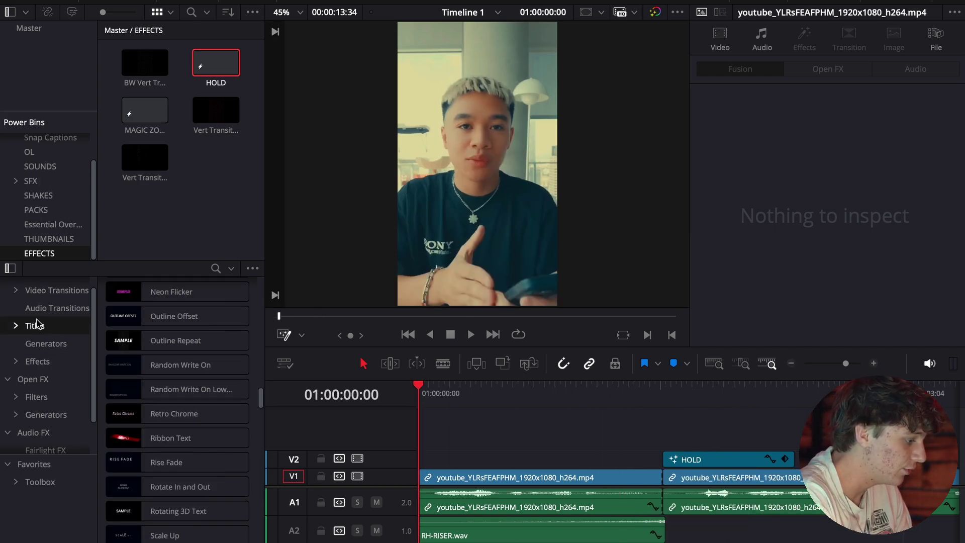
scroll(239, 410, up, 5)
drag(236, 435, 495, 424)
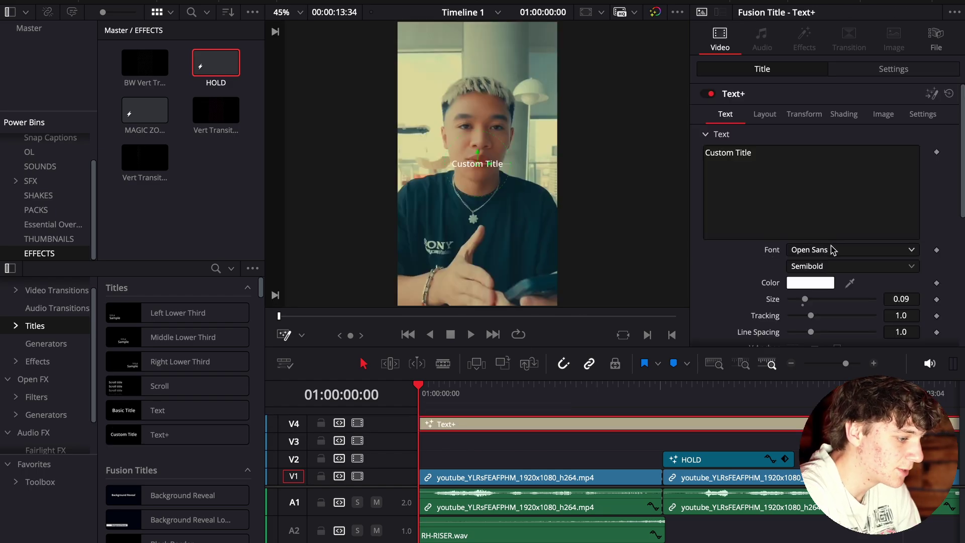
- Set the title's font to Montserrat in the Regular style and play the timeline from its start
click(833, 251)
text(mont)
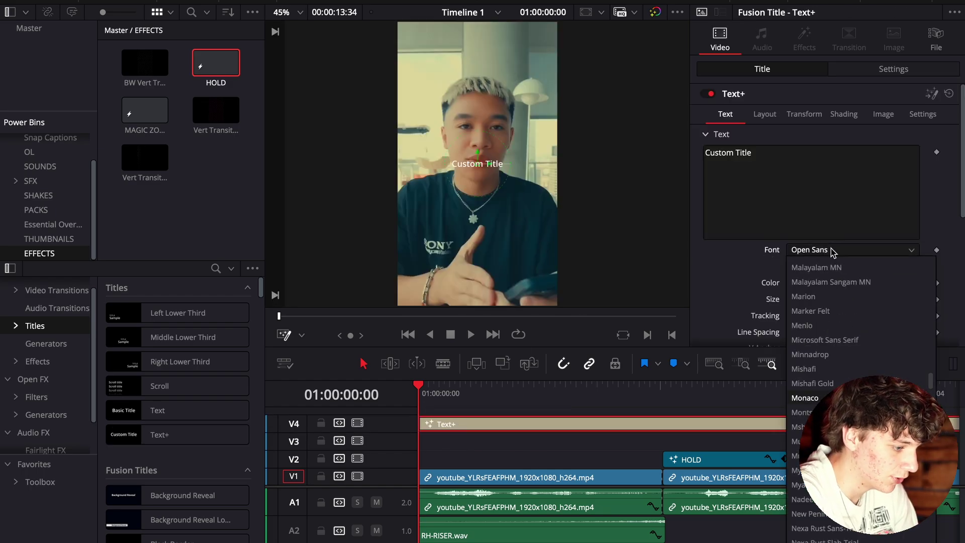
key(Return)
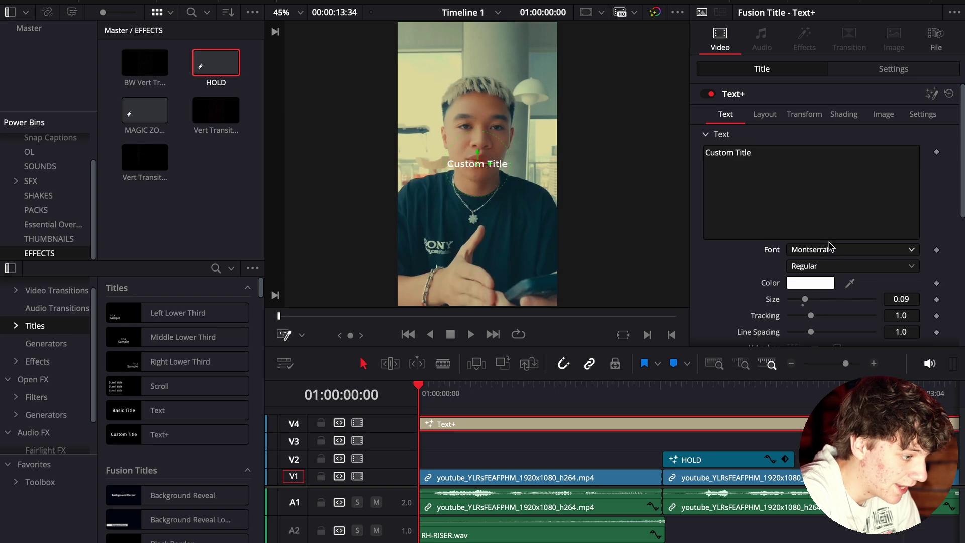
click(820, 265)
click(819, 270)
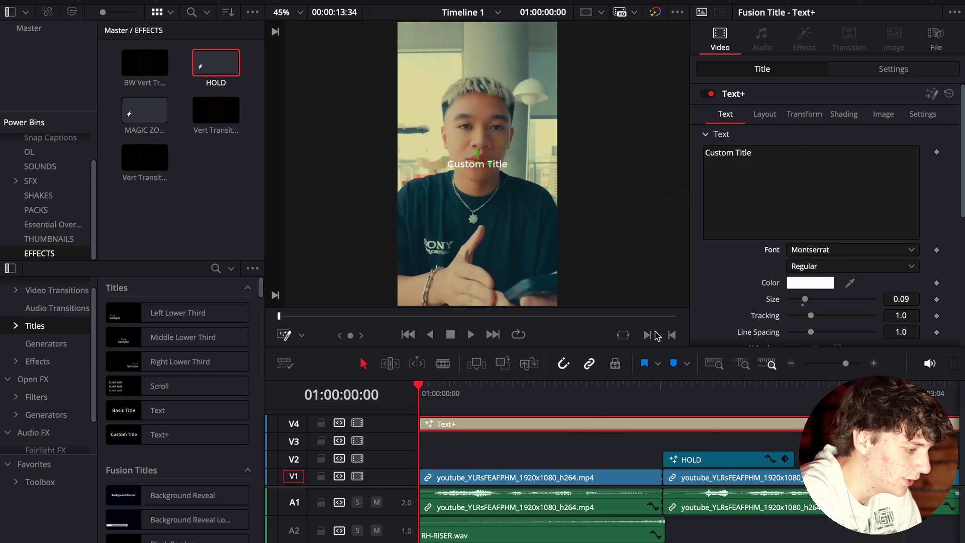
key(space)
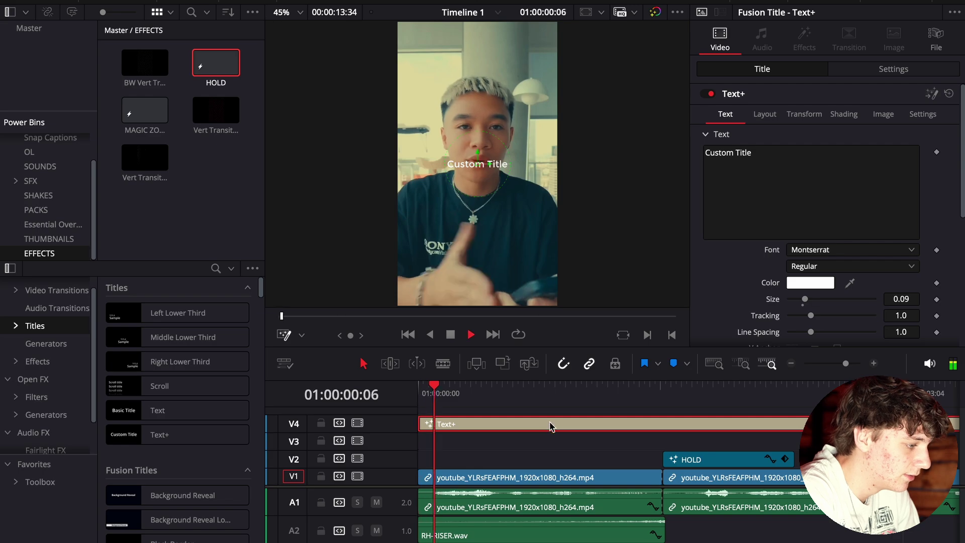
- Set the title's font to Extenda 40 Hecto in the Regular style and enlarge its size to about 0.38
key(space)
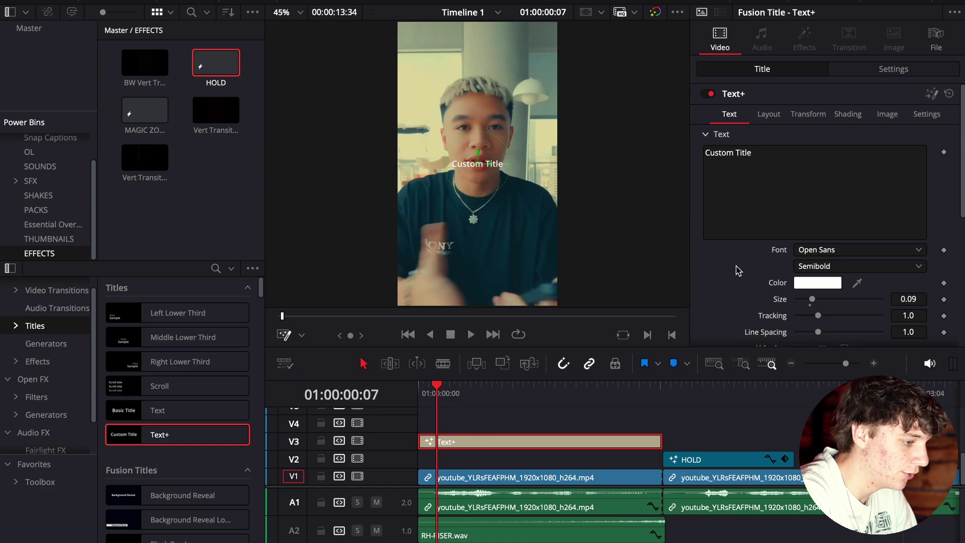
click(824, 250)
click(833, 252)
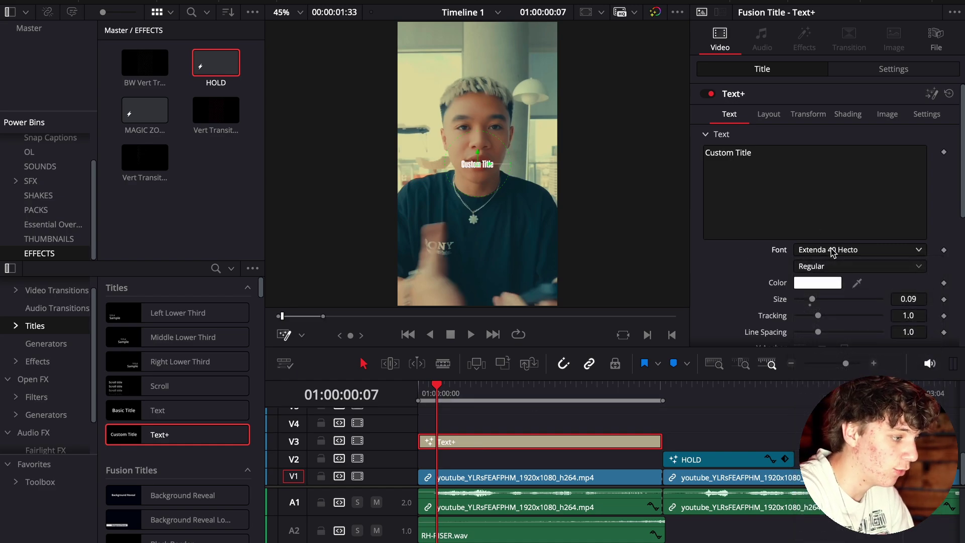
drag(811, 299, 857, 303)
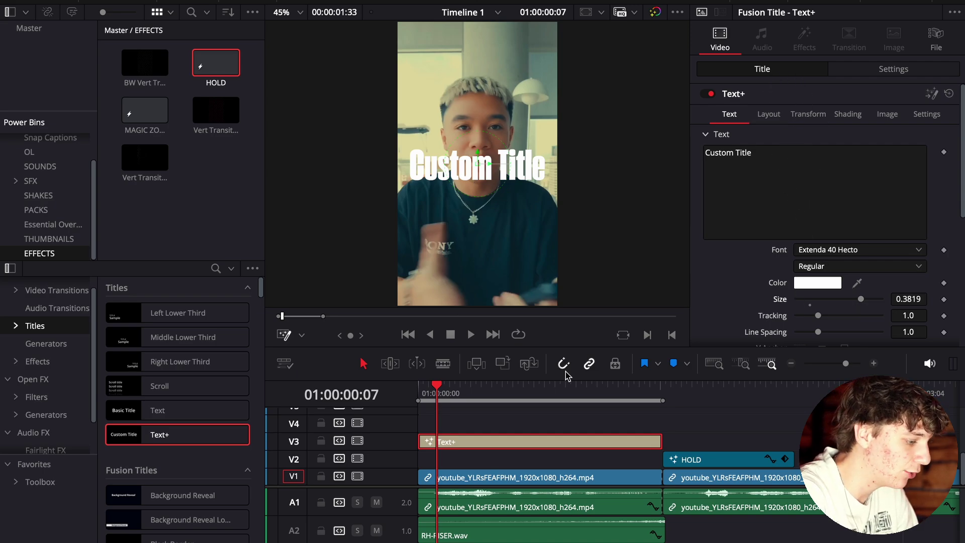
- Preview the opening with the title, then stack copies of the Text+ clip on the tracks above V3
key(shift+z)
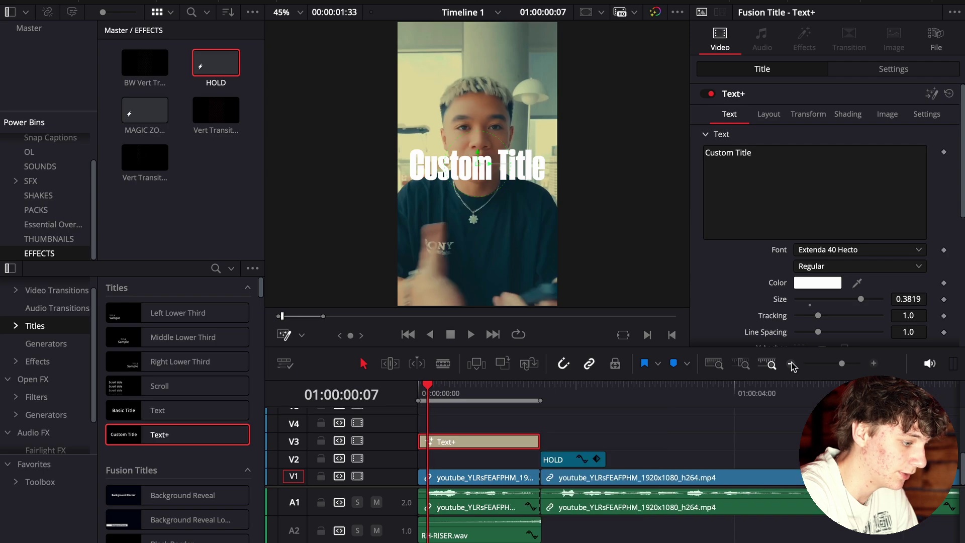
drag(447, 403, 323, 396)
key(super+equal)
key(super+equal)
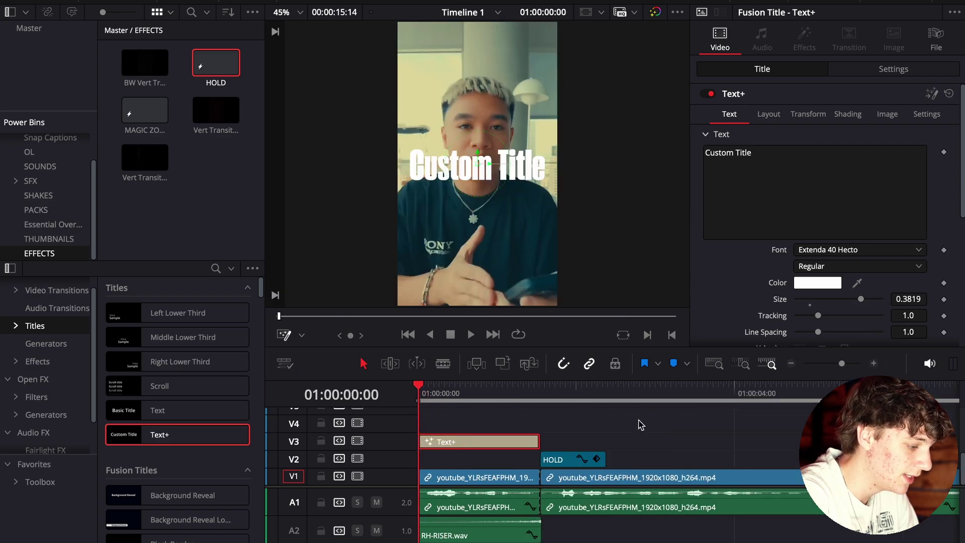
key(space)
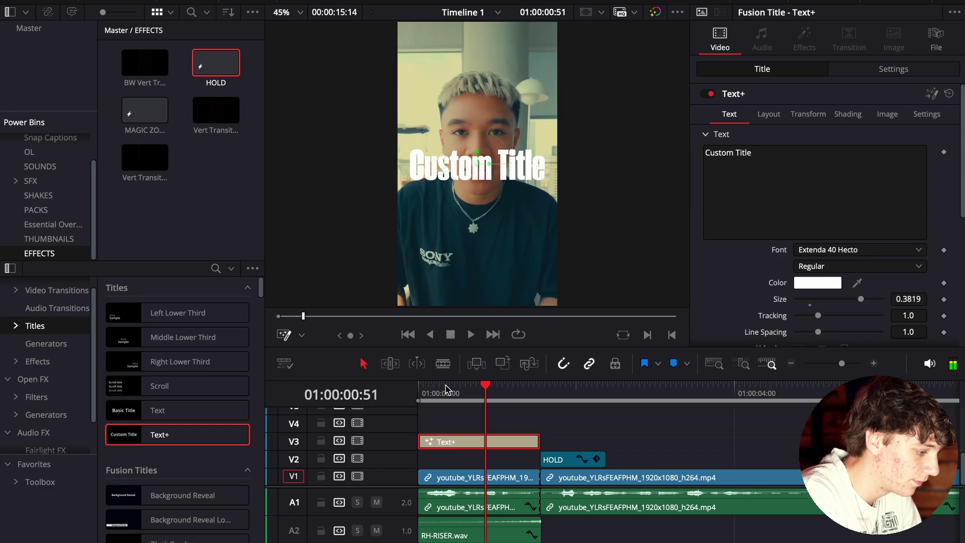
key(Home)
mouse_move(476, 443)
alt+mouse_down()
mouse_move(470, 417)
mouse_move(470, 431)
alt+mouse_up()
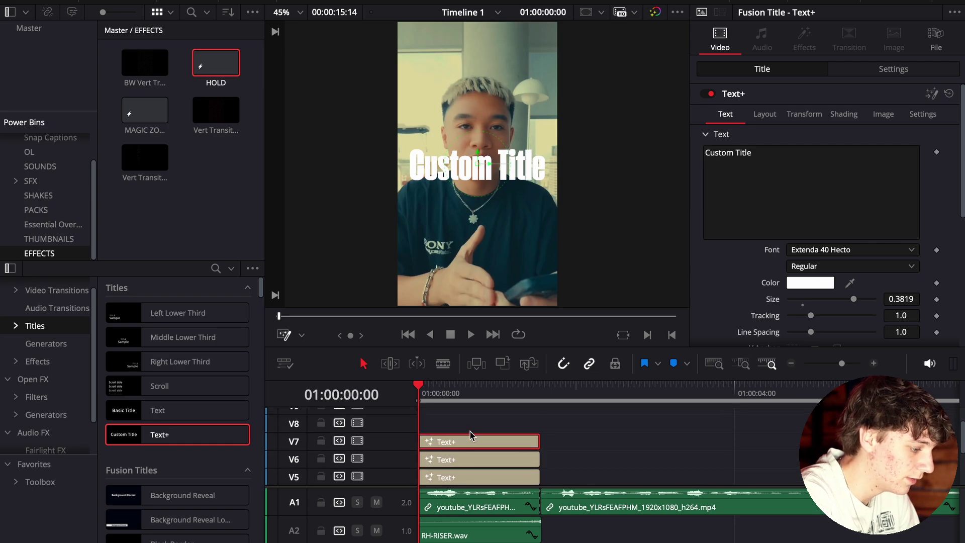
- Change the V3 title's text to WELL I and place its centre at about X 0.252, Y 0.892
scroll(471, 437, down, 3)
click(457, 441)
click(798, 180)
key(ctrl+a)
text(WELL)
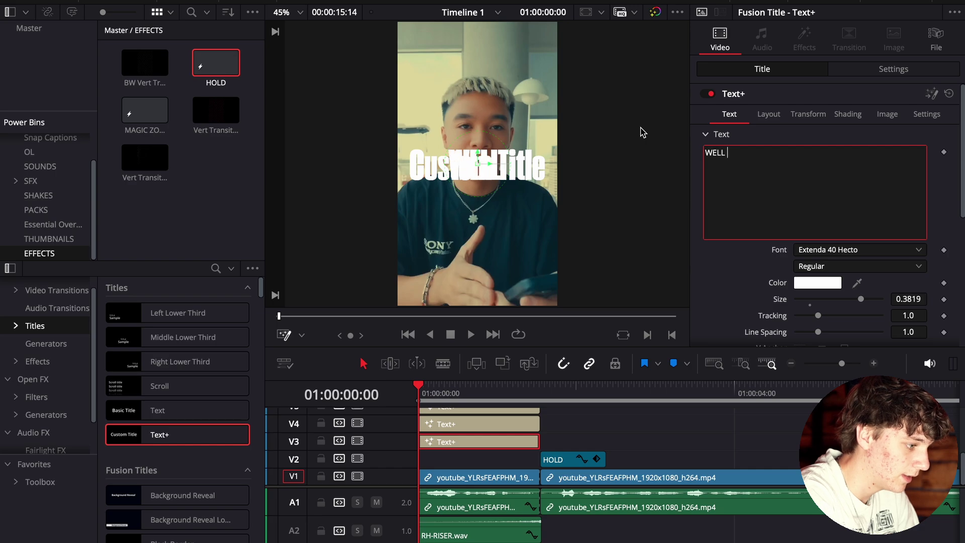
click(768, 114)
click(908, 168)
drag(908, 168, 924, 168)
drag(832, 168, 616, 124)
- Change the V4 title's text to LIKE and place its centre at about X 0.616, Y 0.766
click(478, 425)
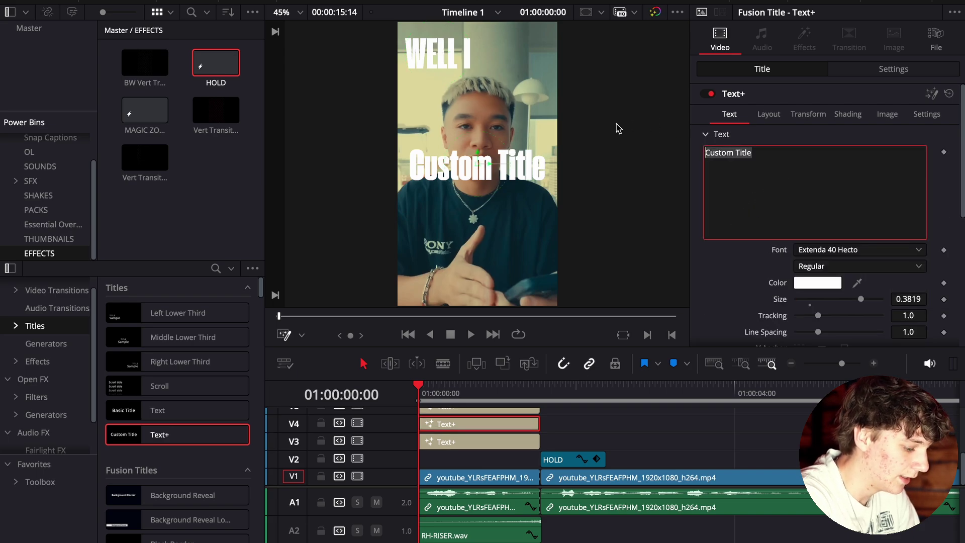
text(LIKE)
click(779, 118)
drag(896, 166, 824, 174)
drag(904, 171, 903, 173)
- Change the V5 title's text to LIVING and place its centre at about X 0.295, Y 0.395
scroll(581, 432, up, 1)
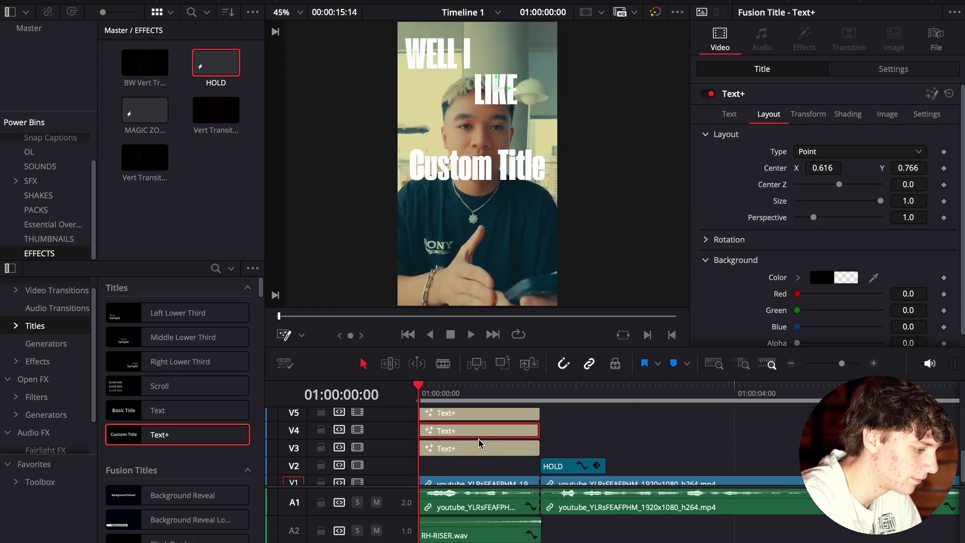
click(463, 420)
triple_click(789, 171)
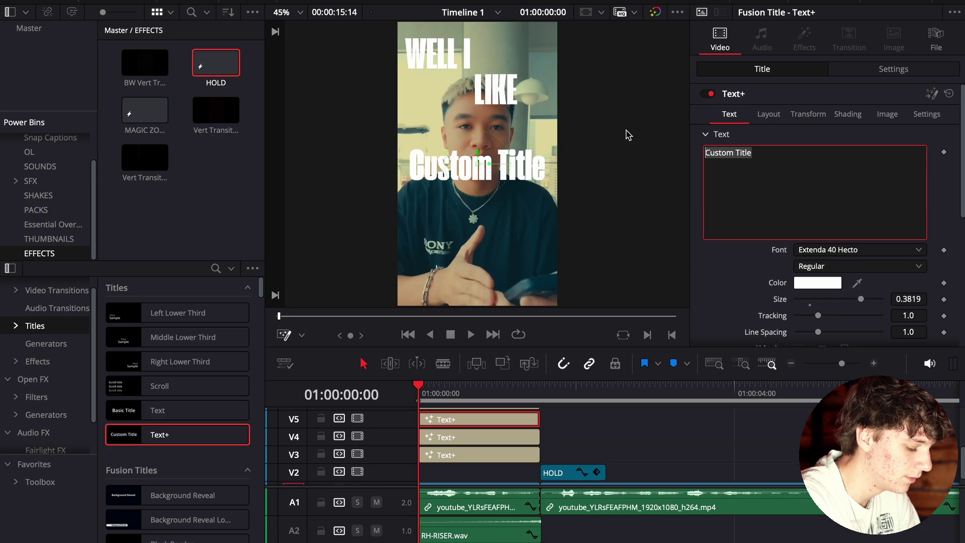
key(BackSpace)
text(LIVING)
click(769, 115)
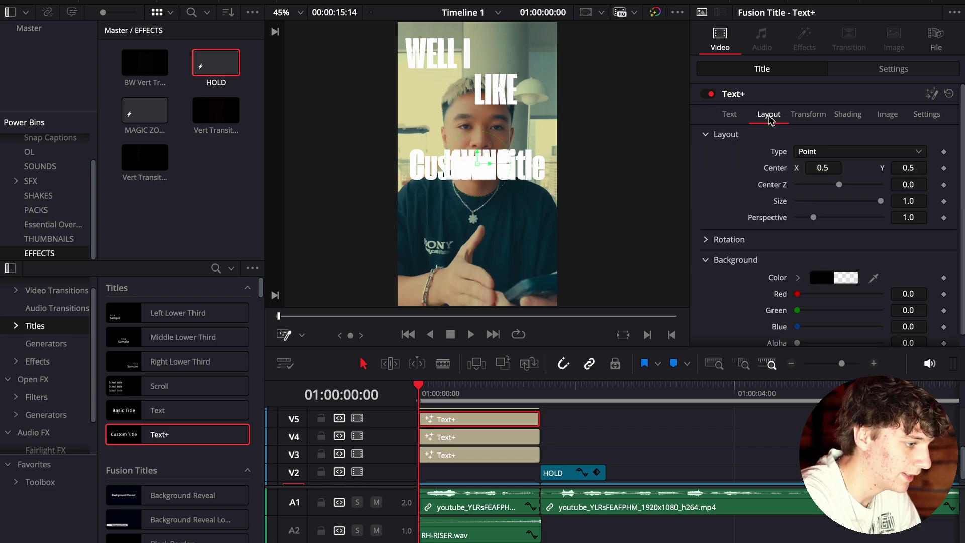
drag(919, 164, 899, 164)
drag(824, 168, 784, 168)
- Change the V6 title's text to LIFE and lower its centre to about Y 0.275
scroll(468, 436, up, 3)
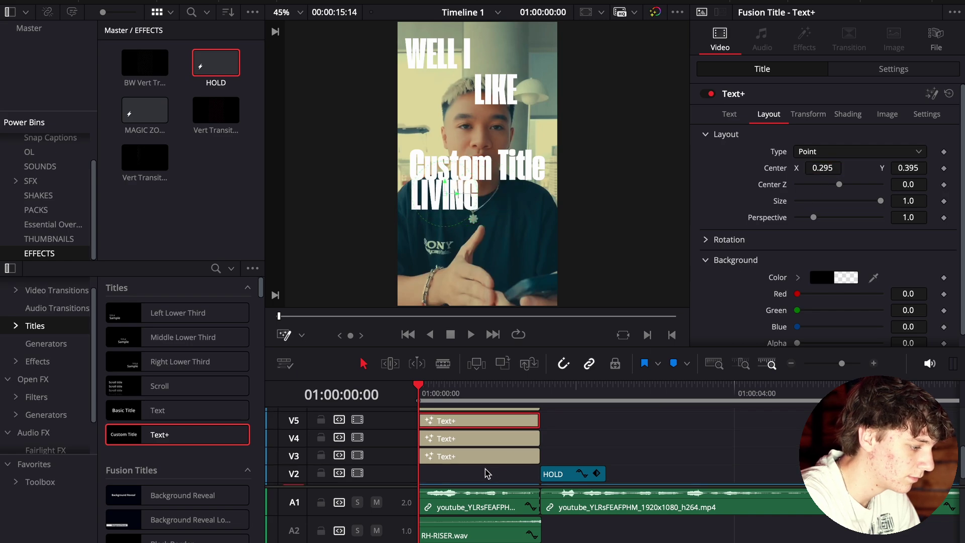
click(470, 443)
text(THE)
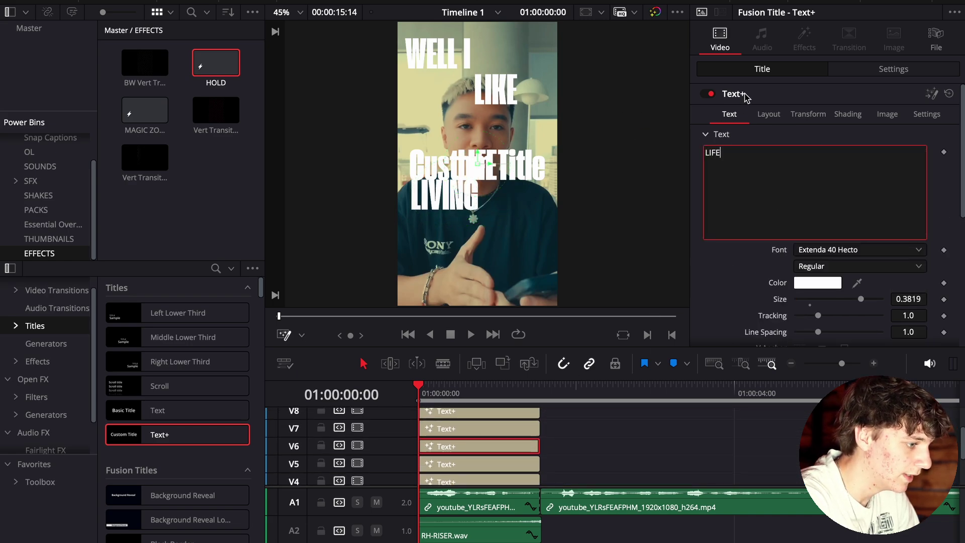
click(783, 119)
drag(912, 163, 870, 165)
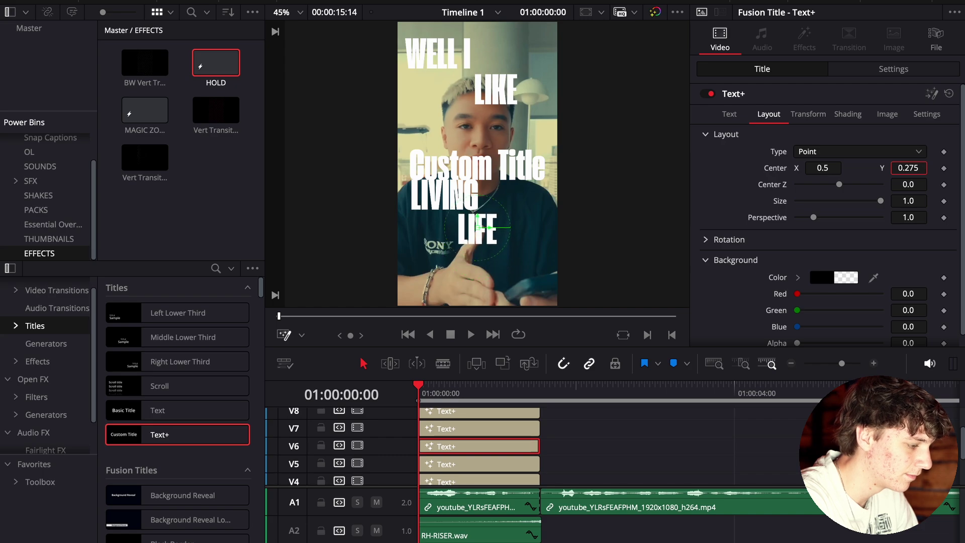
- Change the V7 title's text to ON THE and lower its centre to about Y 0.16
click(479, 432)
triple_click(816, 173)
text(ON)
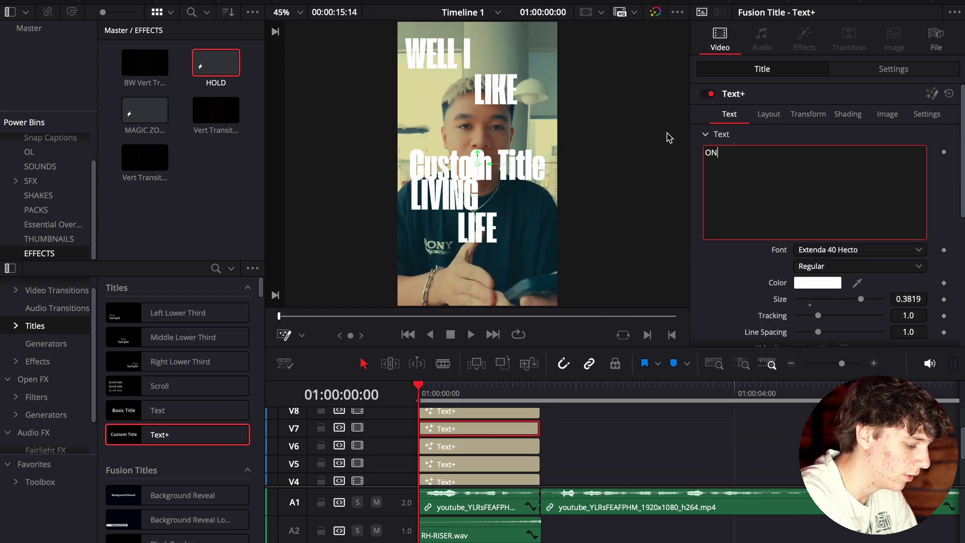
text( THE)
drag(448, 390, 372, 394)
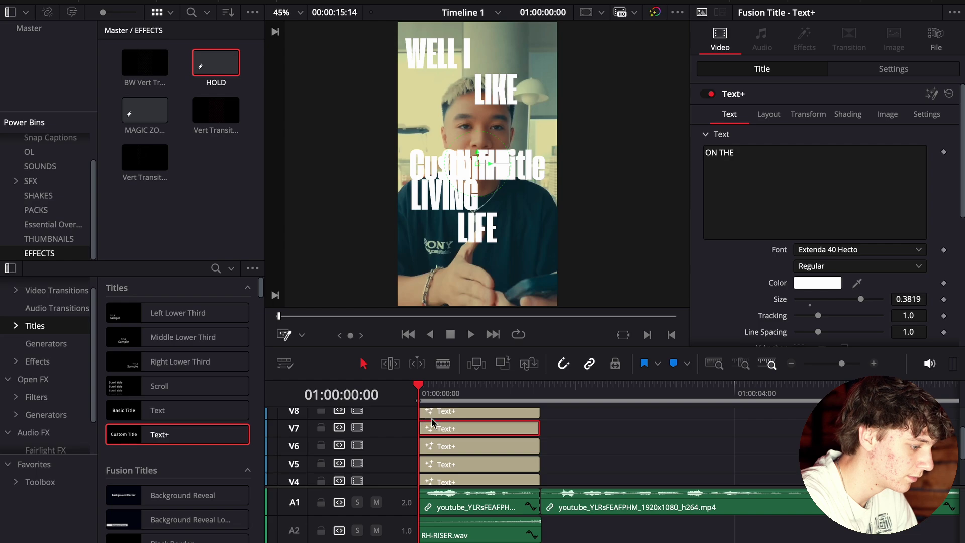
key(space)
click(768, 114)
drag(914, 171, 897, 171)
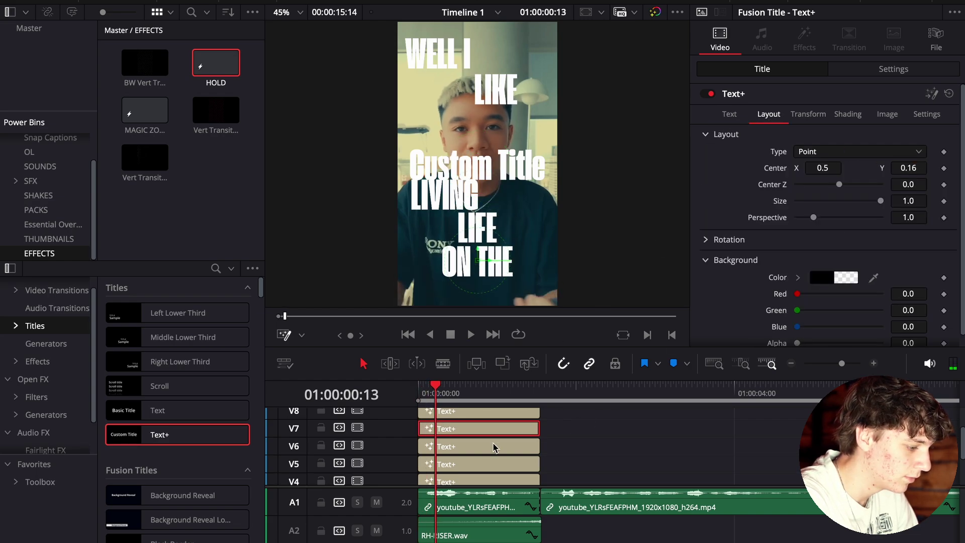
- Move the LIFE title to about X 0.64, Y 0.341 and raise the ON THE title to about Y 0.224
click(466, 451)
click(467, 463)
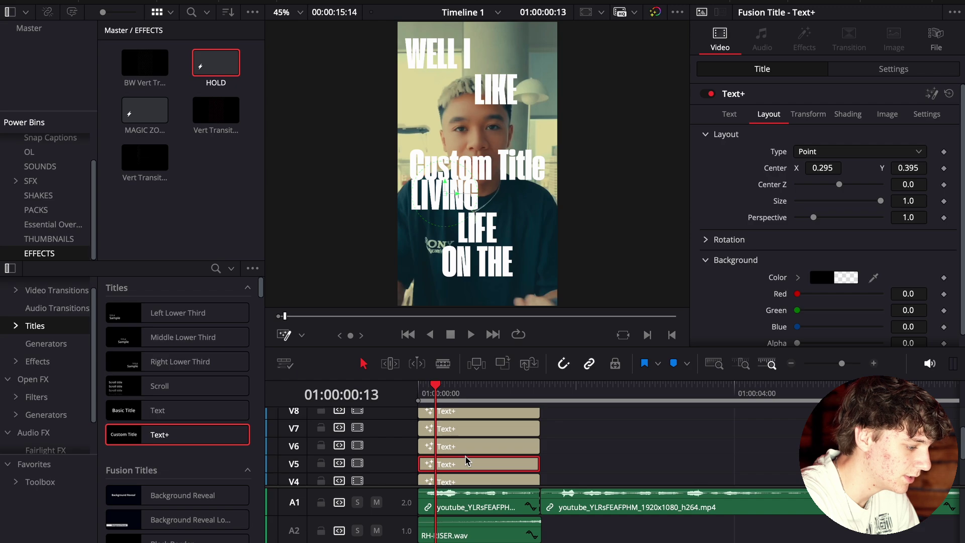
click(463, 446)
drag(915, 168, 930, 168)
drag(822, 168, 835, 167)
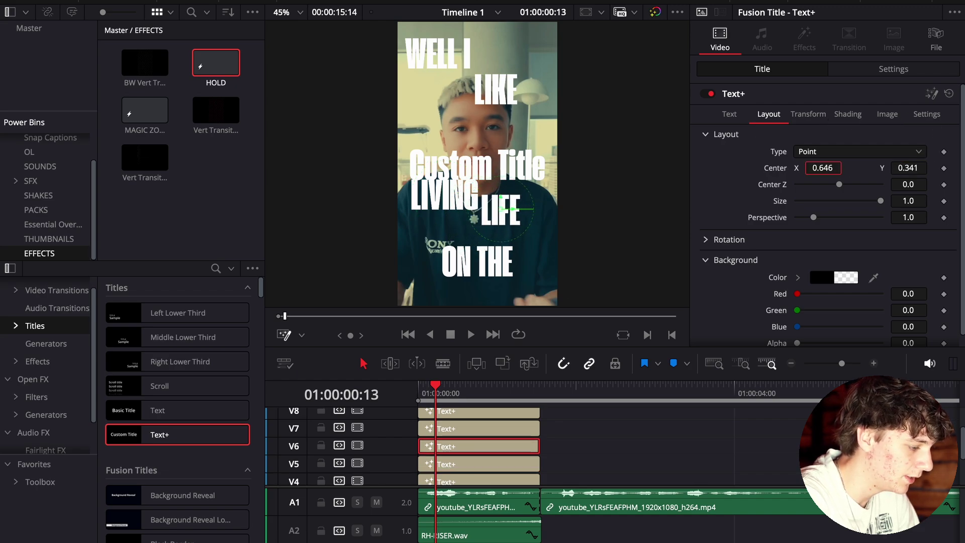
click(463, 428)
drag(918, 174, 932, 173)
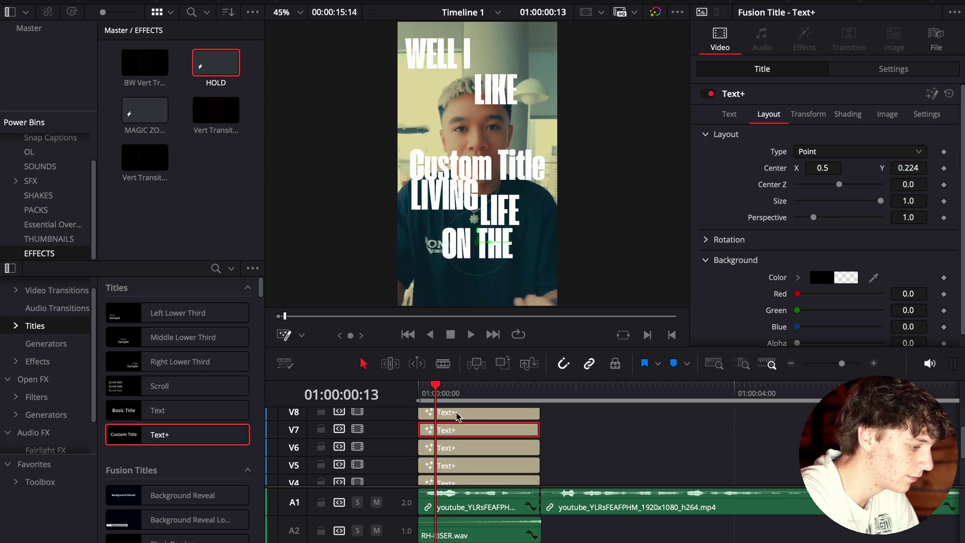
- Change the V8 title's text to EDGE and lower its centre to about Y 0.092
scroll(459, 423, up, 2)
click(512, 454)
click(766, 182)
key(ctrl+a)
text(EDGE)
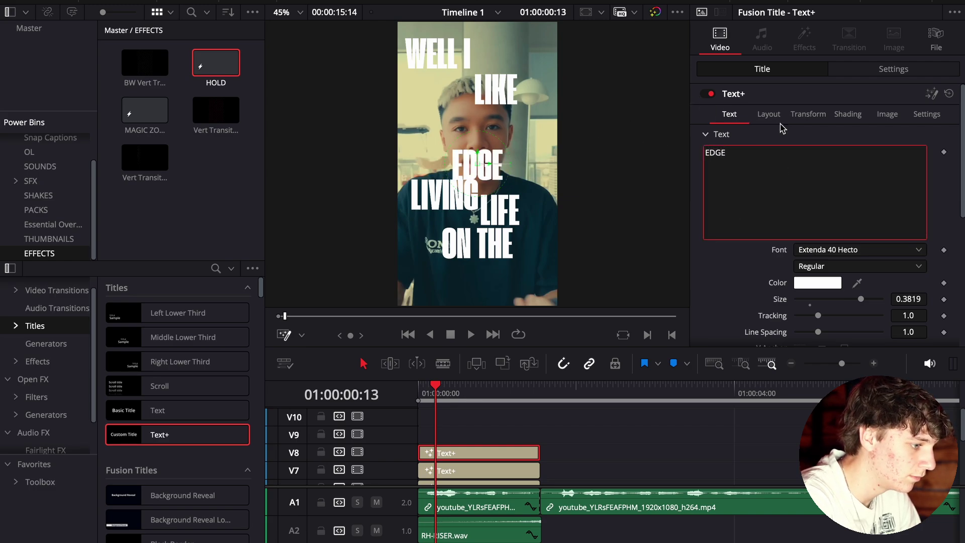
click(768, 115)
drag(910, 168, 880, 169)
click(475, 440)
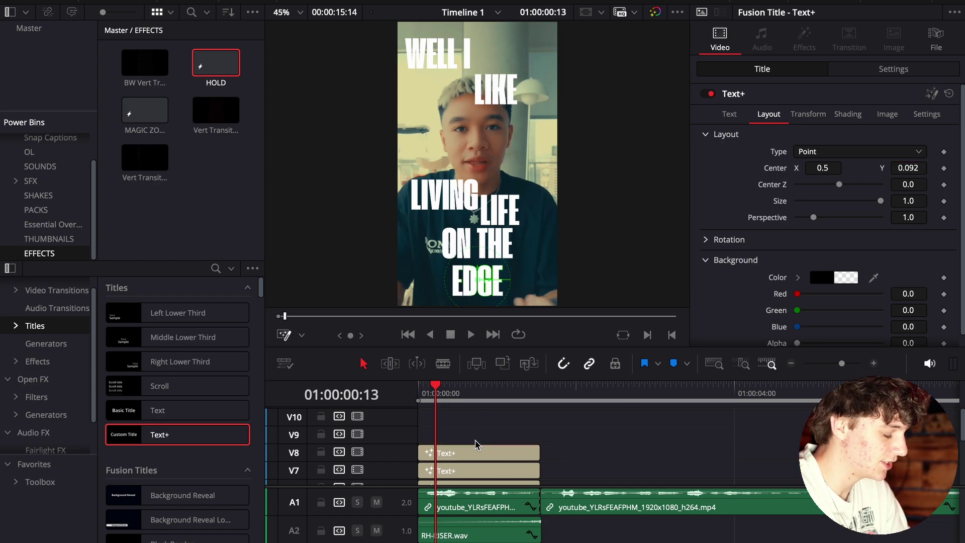
- Play from the start to the spoken word and trim the start of the LIKE title on V4 to 01:00:00:21
scroll(489, 437, down, 5)
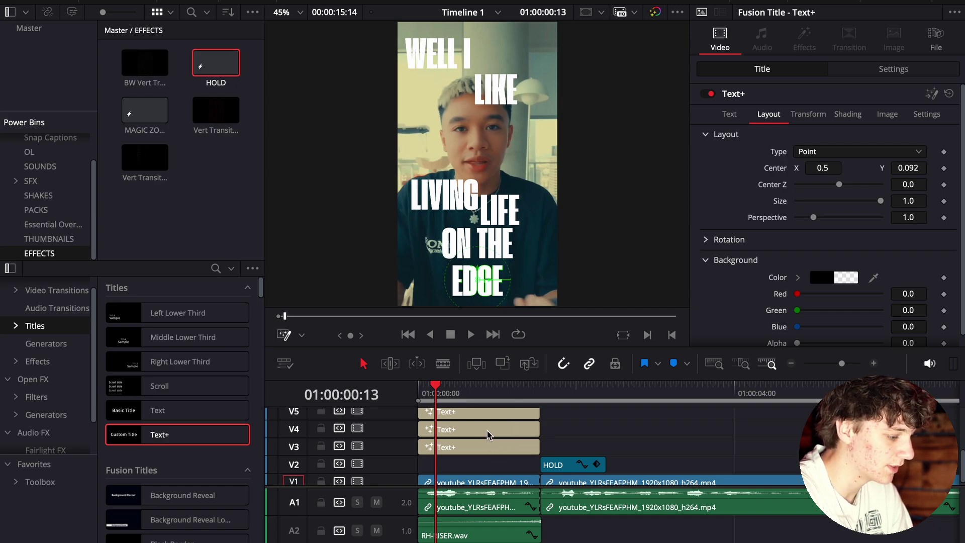
scroll(487, 435, up, 4)
scroll(479, 443, down, 3)
key(space)
key(Home)
click(466, 455)
key(space)
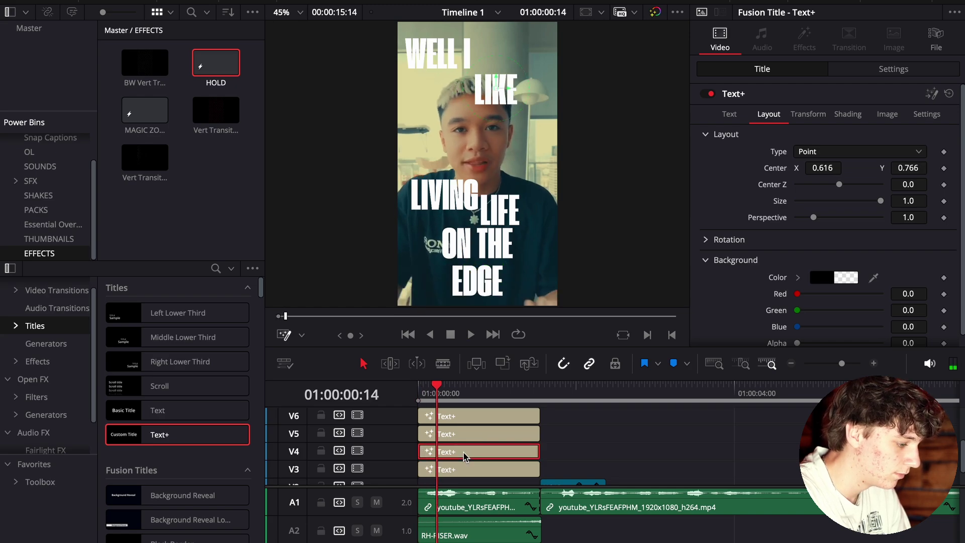
key(space)
key(shift+[)
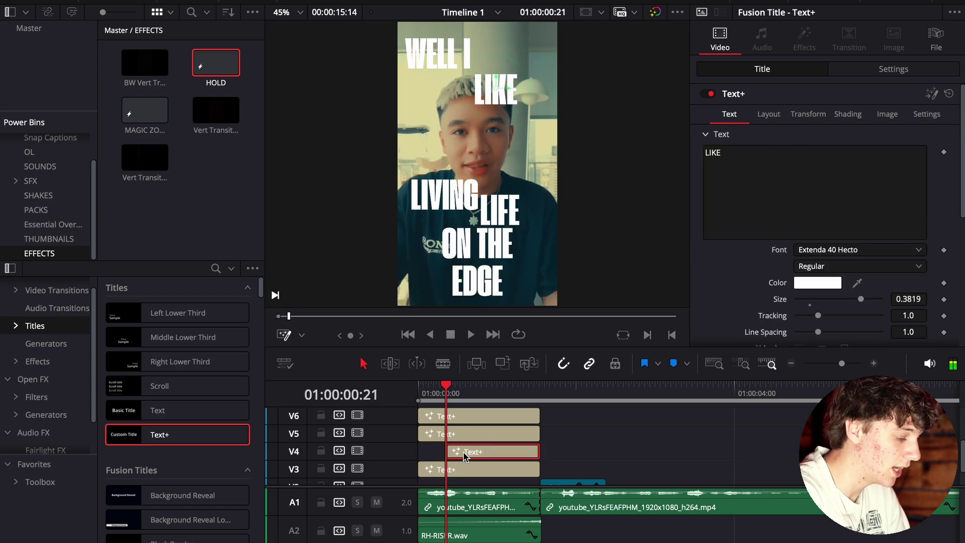
- Trim the starts of the LIVING title on V5 and the LIFE title on V6 to where their words are spoken
key(space)
key(space)
click(476, 427)
key(super+b)
key(Delete)
click(485, 416)
key(space)
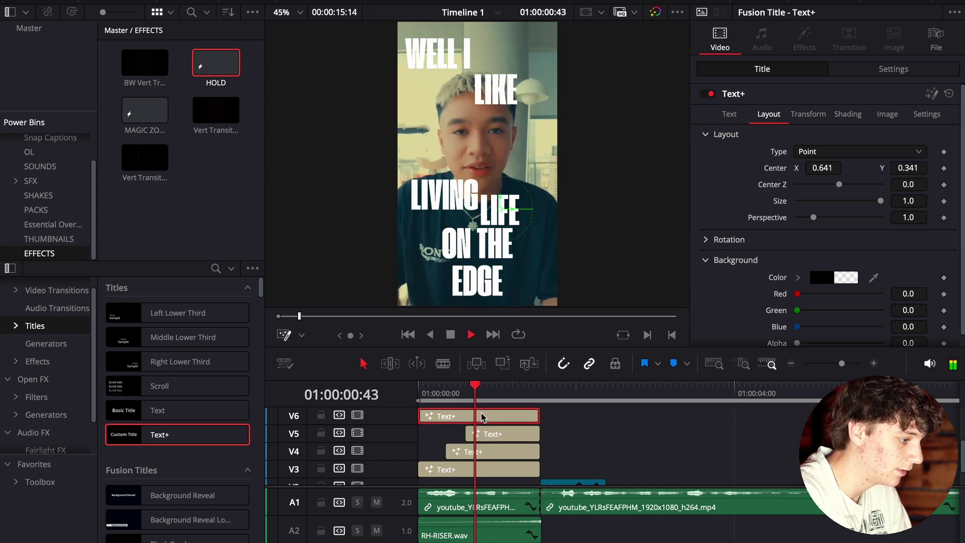
key(Delete)
- Trim the starts of the ON THE title on V7 and the EDGE title on V8 to where their words are spoken
scroll(486, 411, up, 1)
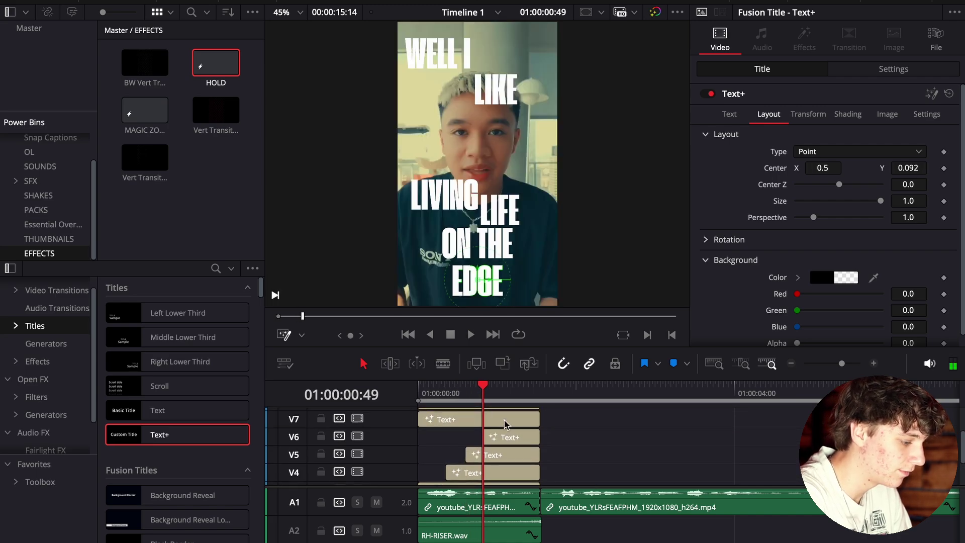
click(509, 420)
key(space)
key(super+b)
key(Delete)
key(space)
key(space)
scroll(520, 427, up, 1)
click(521, 415)
key(super+b)
key(Delete)
- Play the opening from the start to check the timing of the staggered word titles
key(Up)
key(Up)
key(space)
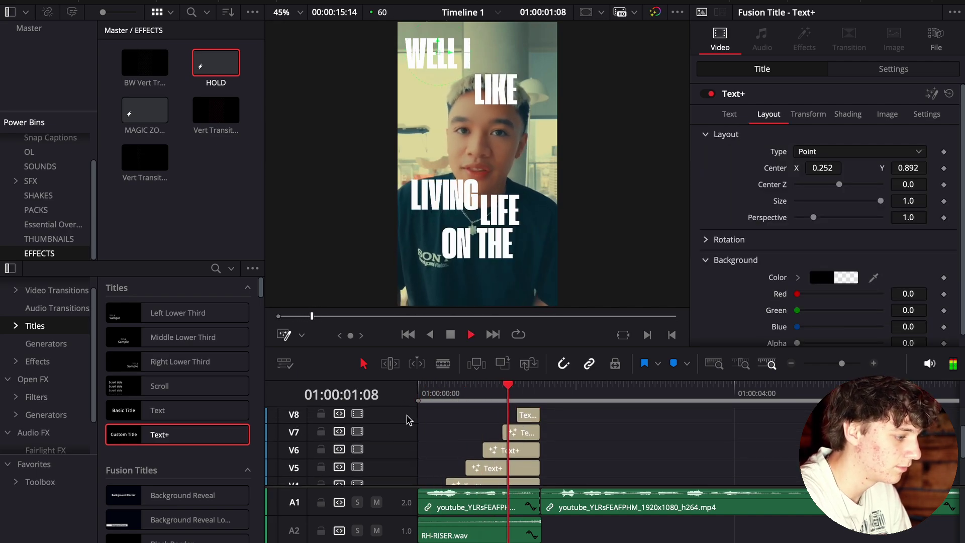
key(space)
key(Home)
scroll(497, 452, down, 3)
scroll(483, 453, up, 3)
key(Down)
key(Up)
key(space)
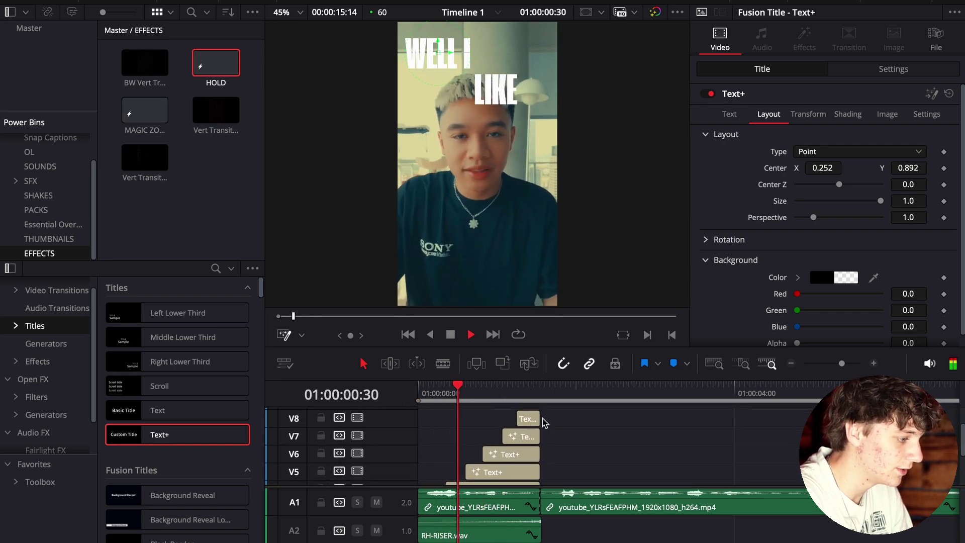
key(space)
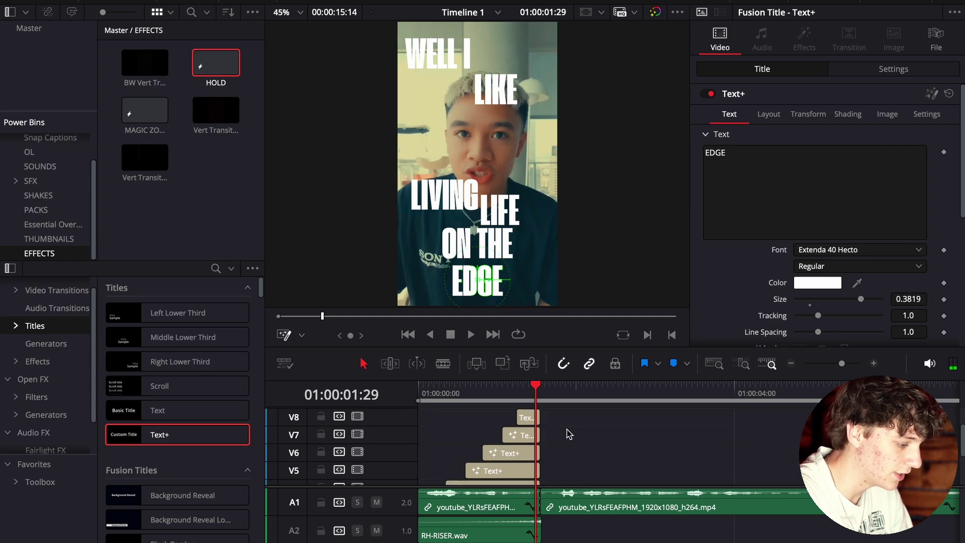
- Shift the LIFE title to the right of LIVING at about X 0.849 and set it slightly lower than LIVING
scroll(568, 434, down, 3)
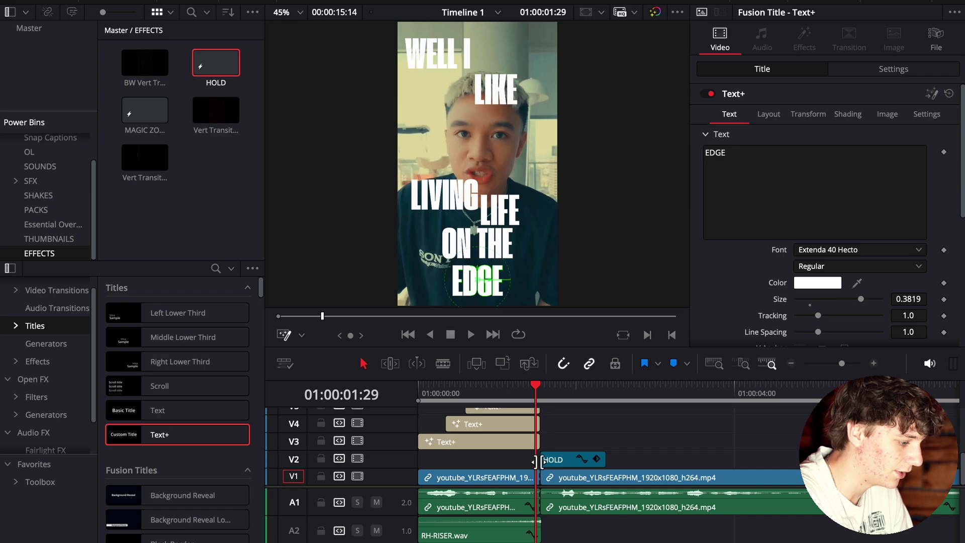
scroll(495, 436, up, 5)
click(510, 469)
scroll(545, 414, down, 1)
click(769, 115)
drag(819, 168, 840, 167)
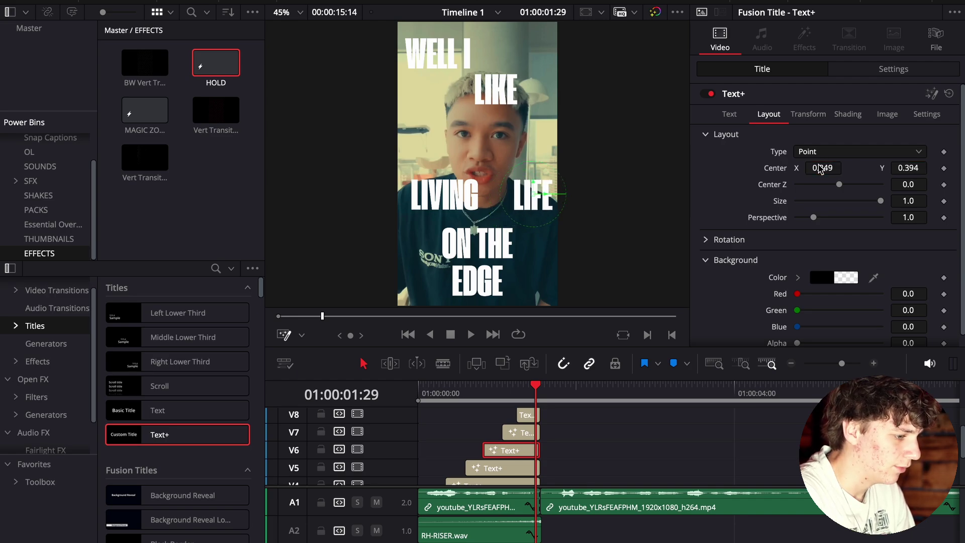
drag(901, 172, 892, 171)
- Move the ON THE title up and slightly left so it sits closely beneath LIVING
click(497, 467)
click(518, 433)
click(768, 114)
mouse_move(908, 168)
mouse_down()
mouse_move(925, 167)
mouse_move(903, 172)
mouse_up()
mouse_move(829, 168)
mouse_down()
mouse_move(819, 167)
mouse_move(832, 172)
mouse_up()
- Move the EDGE title slightly right and up beneath ON THE, then return to its text settings
click(536, 416)
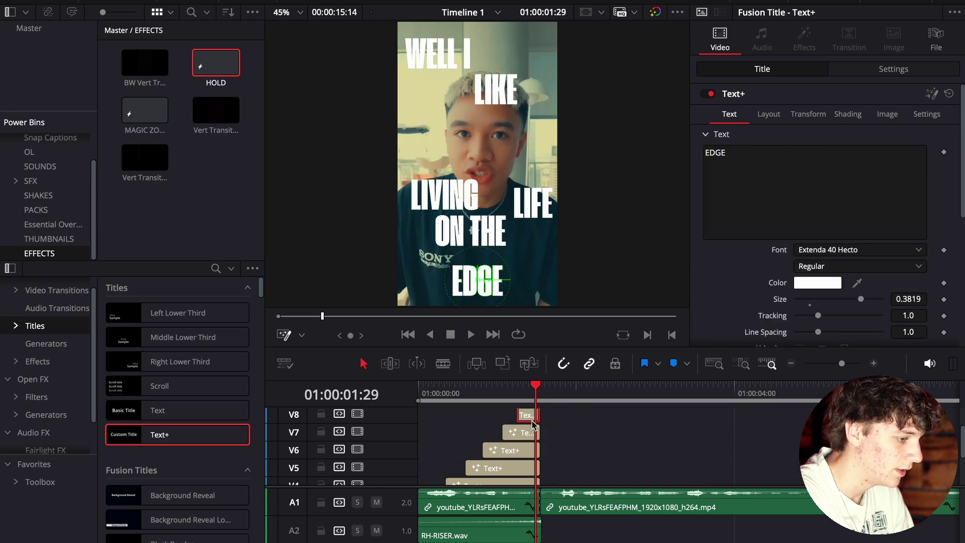
click(779, 119)
drag(824, 167, 827, 170)
drag(917, 171, 921, 168)
click(728, 114)
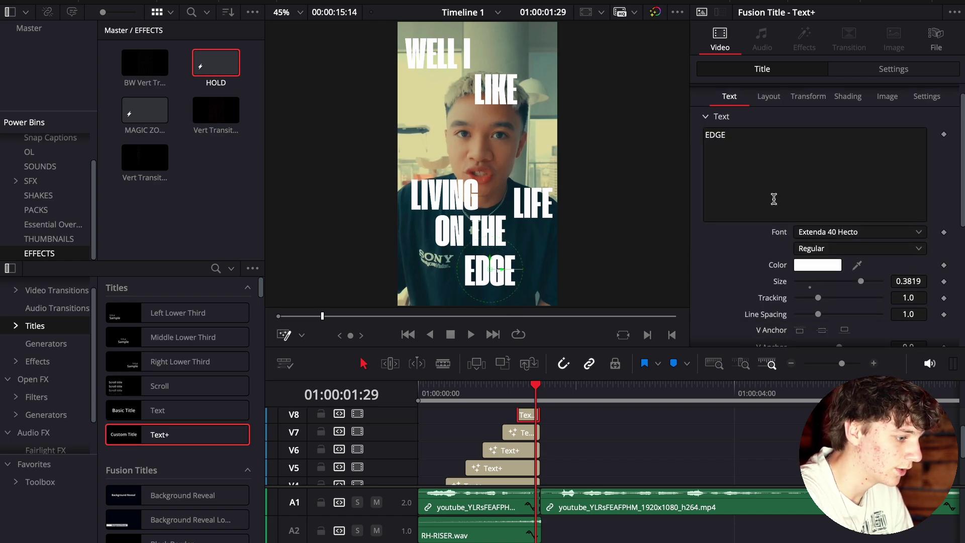
- Set the EDGE title's size to 0.7 and shift its center slightly left to X 0.531
scroll(770, 198, down, 5)
drag(860, 223, 903, 229)
click(915, 224)
text(0)
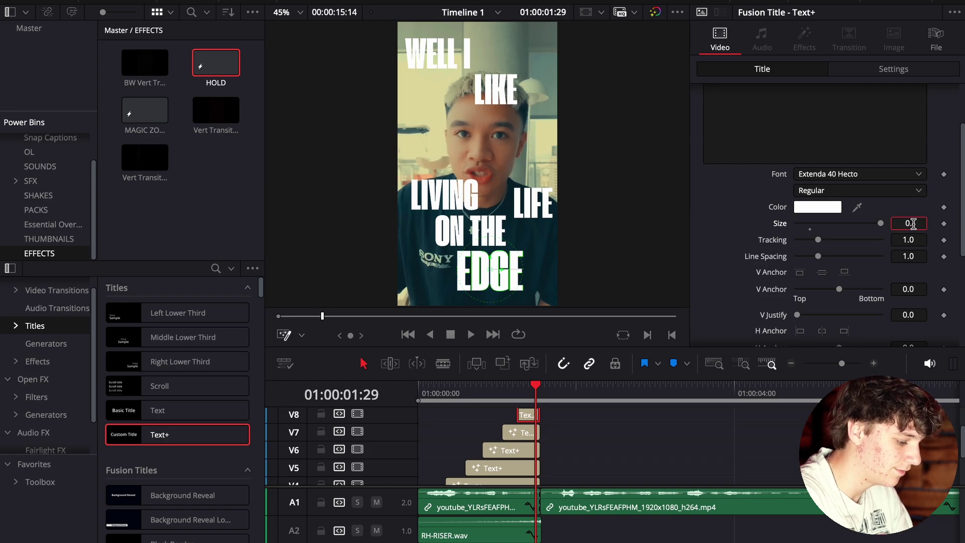
text(.57)
key(Return)
scroll(829, 181, up, 5)
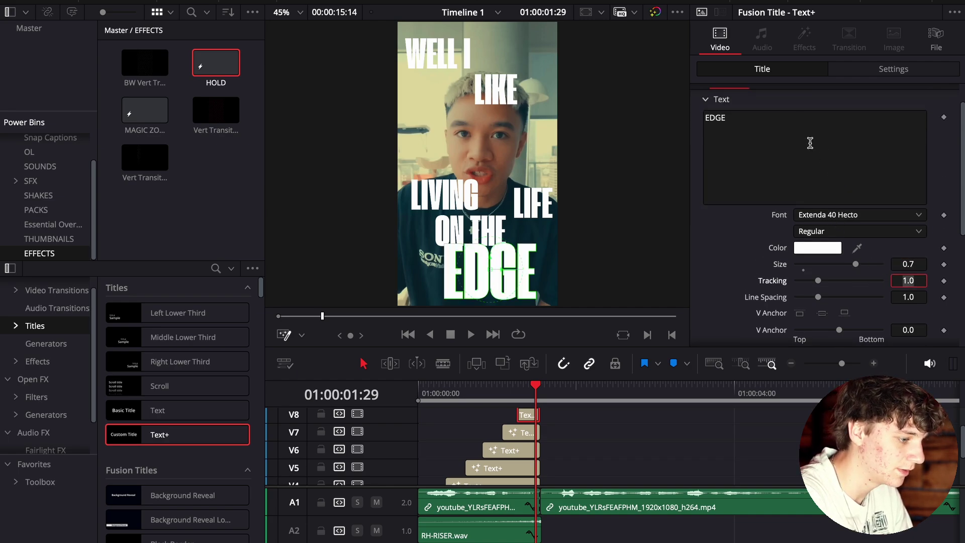
drag(825, 168, 811, 167)
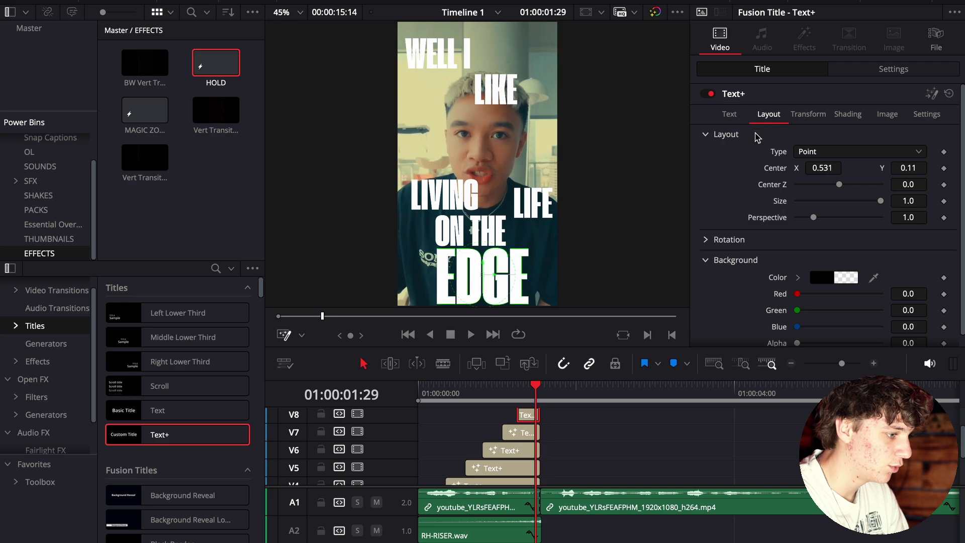
- Change the EDGE title's text color to bright yellow
click(728, 114)
drag(102, 352, 112, 319)
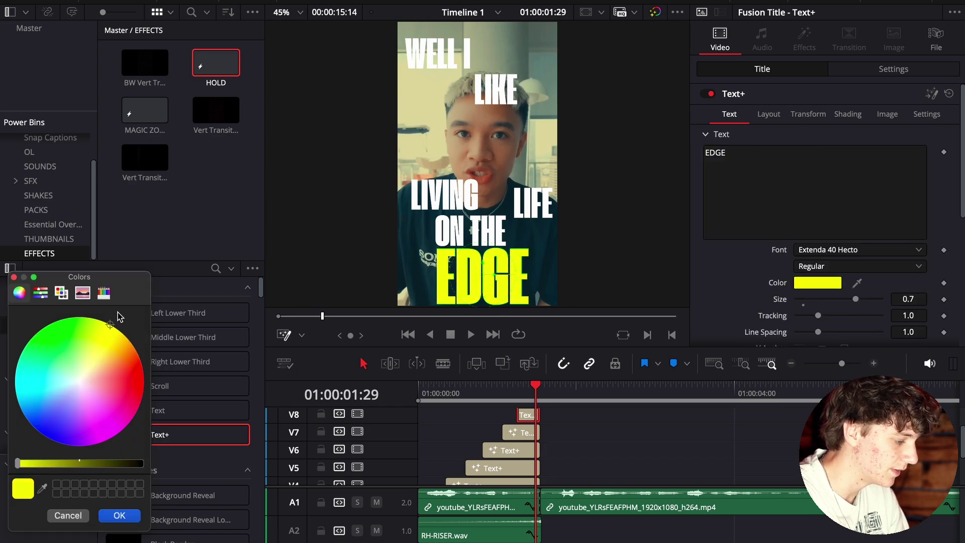
click(119, 515)
- Color the LIFE title the same yellow by sampling the color from the EDGE title in the preview
scroll(530, 436, down, 3)
scroll(530, 436, up, 1)
click(522, 431)
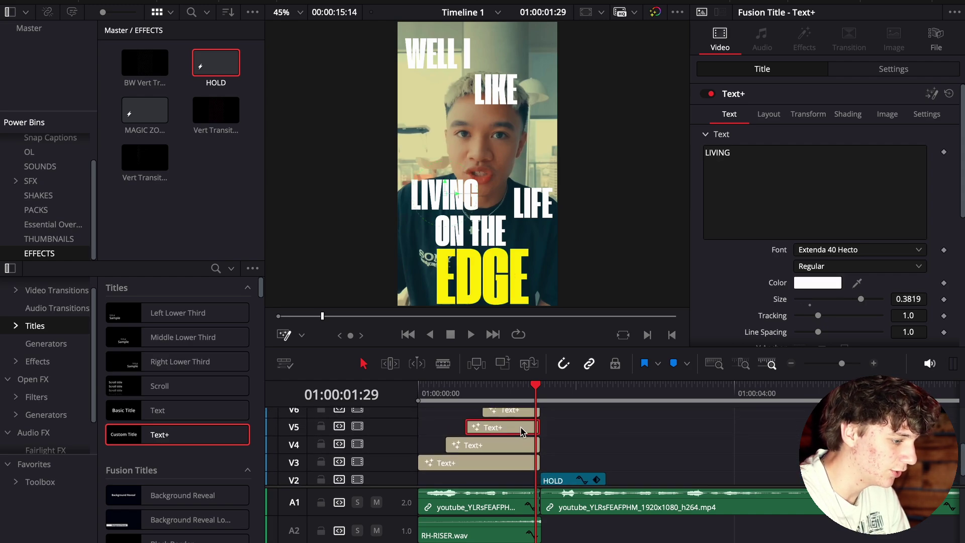
scroll(520, 429, up, 1)
click(520, 432)
click(730, 115)
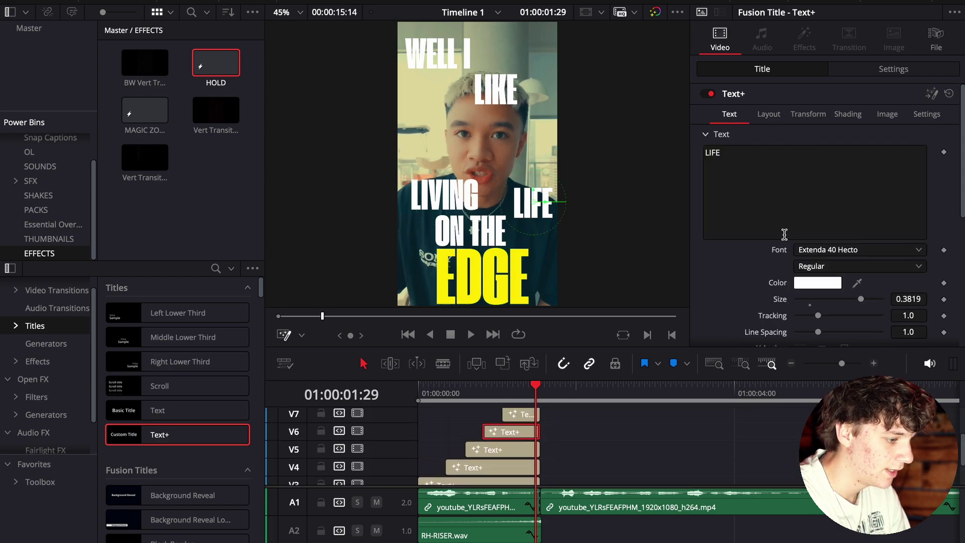
click(818, 282)
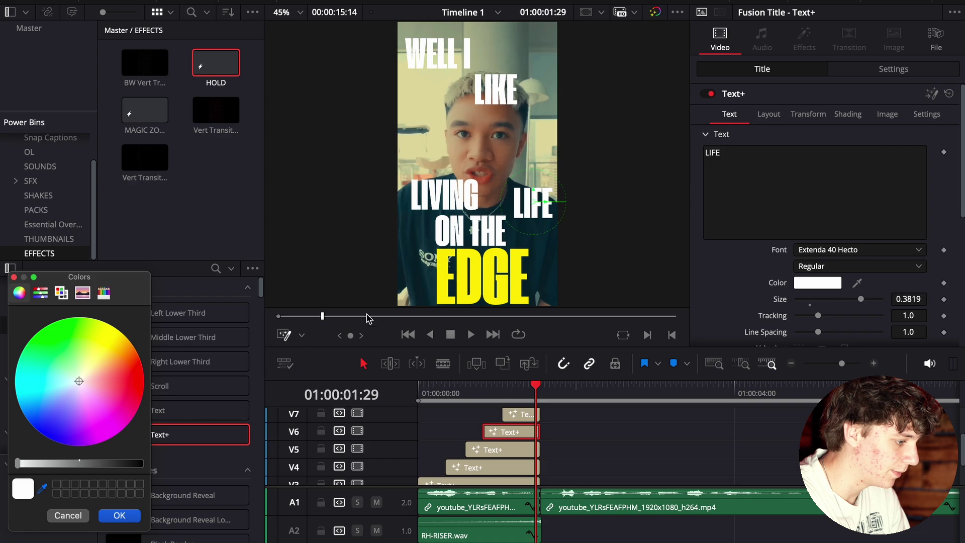
click(488, 271)
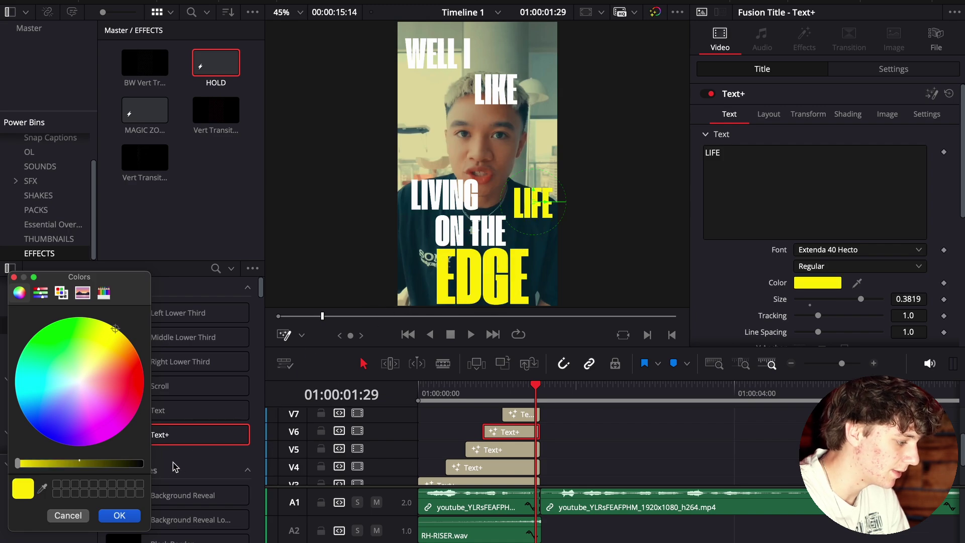
click(119, 515)
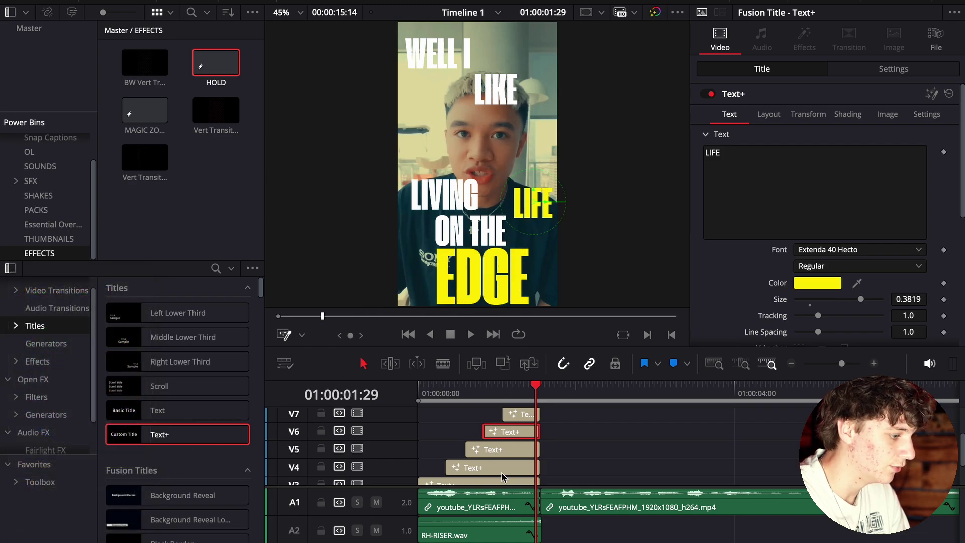
- Color the WELL I title the same yellow by sampling the color from the LIFE title in the preview
scroll(494, 476, down, 3)
click(510, 442)
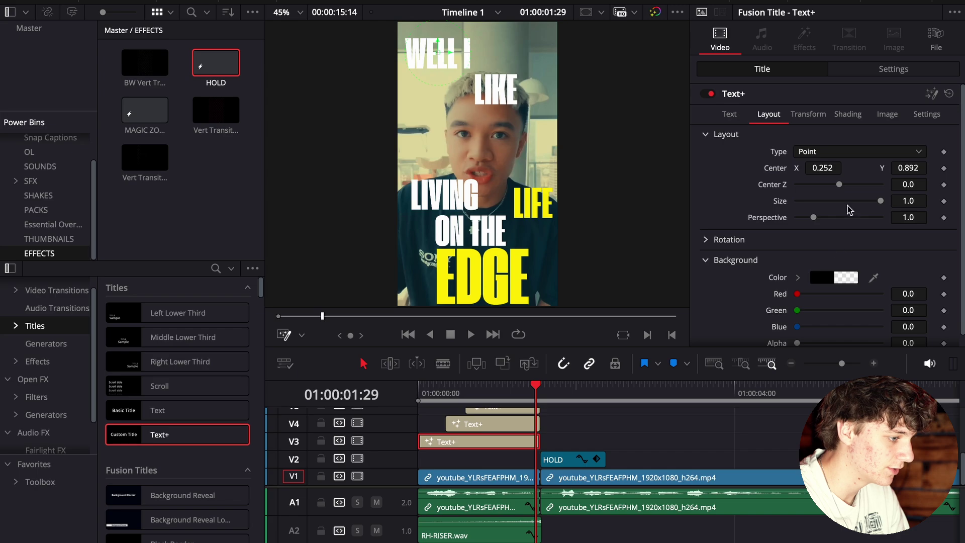
click(729, 115)
click(815, 283)
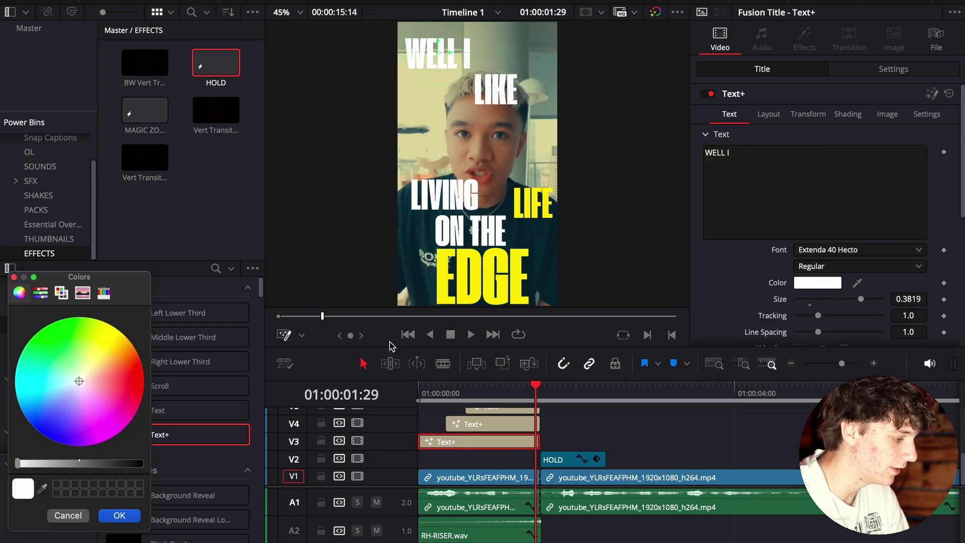
click(43, 487)
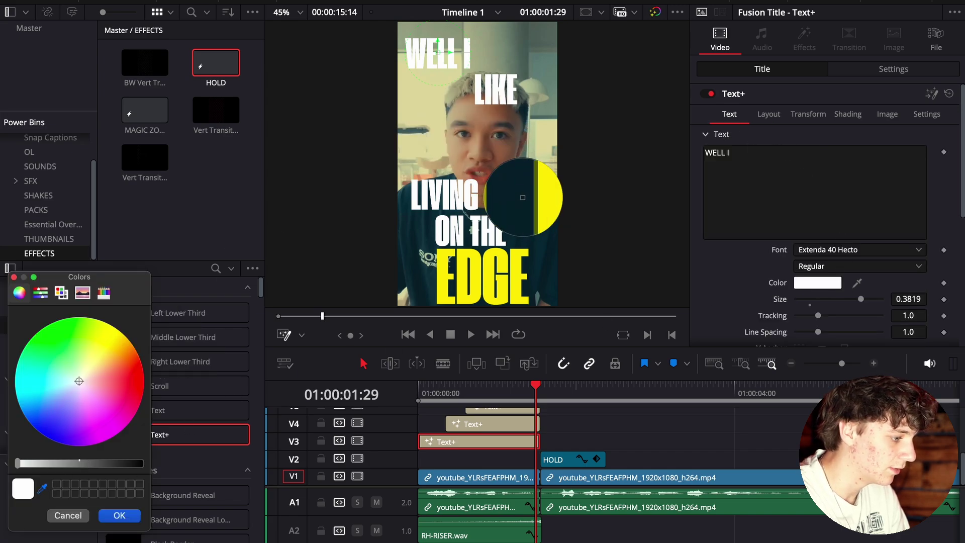
click(528, 201)
click(130, 518)
- Play the opening from the start to check the recolored titles, and return to the beginning
drag(534, 386, 360, 387)
key(space)
click(589, 431)
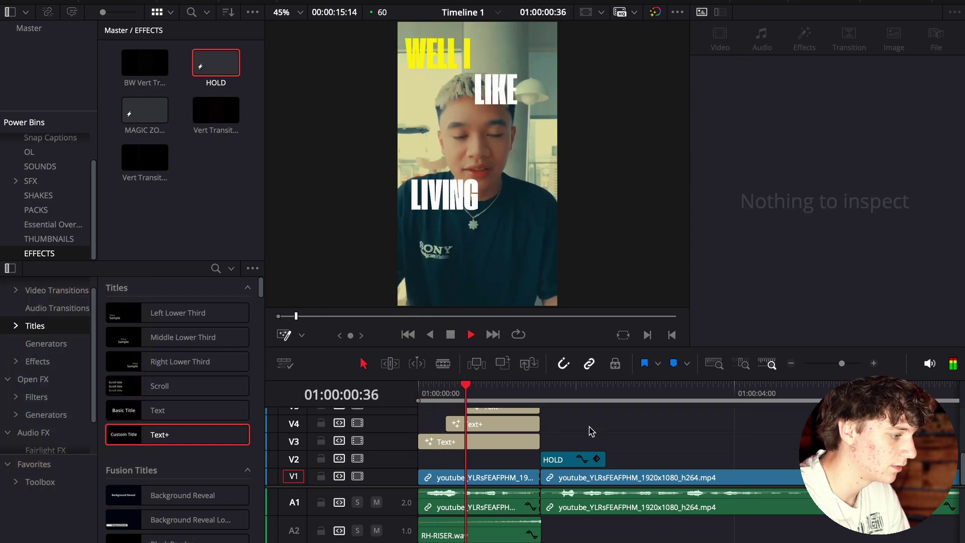
key(space)
key(Home)
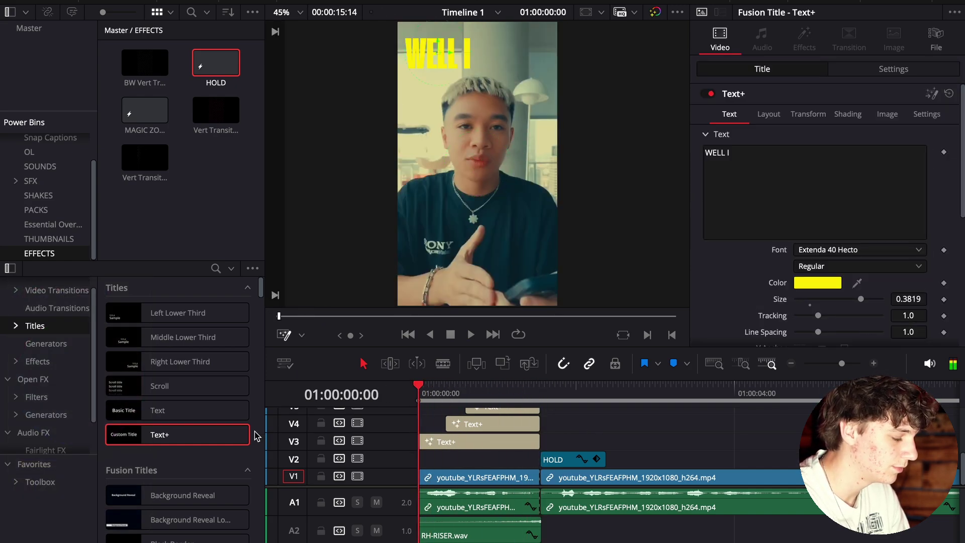
- Convert the WELL I title into a compound clip and set its Crop Right to 659.5 so only WELL shows
right_click(471, 441)
click(540, 190)
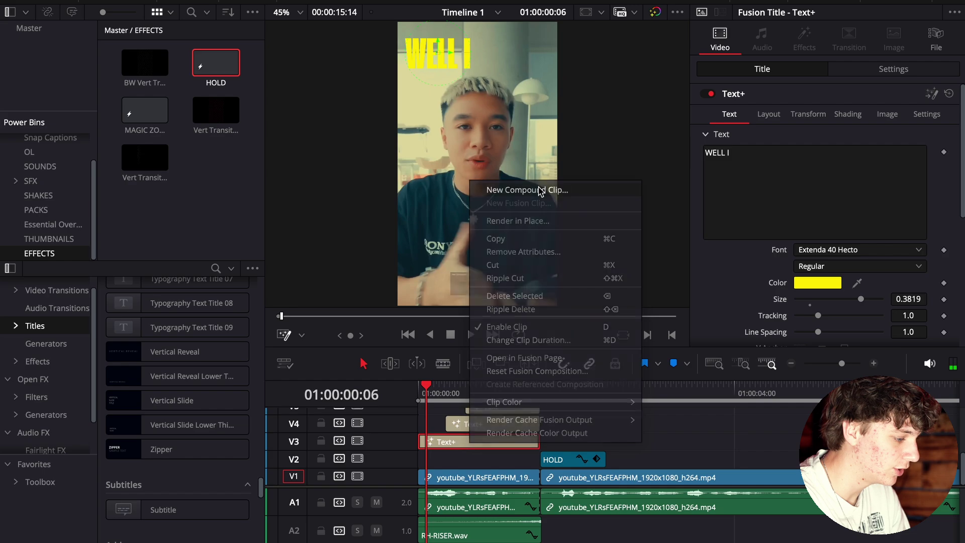
click(572, 311)
key(Home)
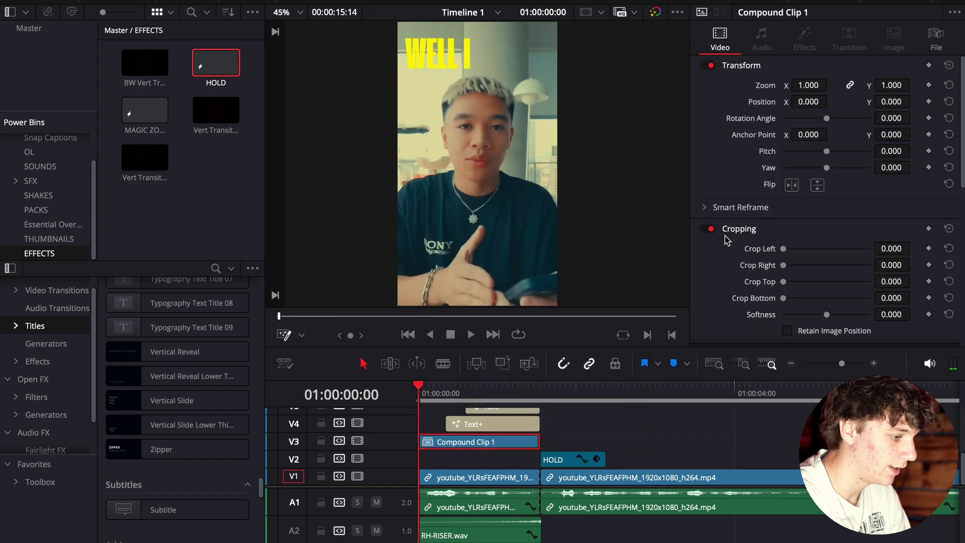
drag(784, 251, 709, 257)
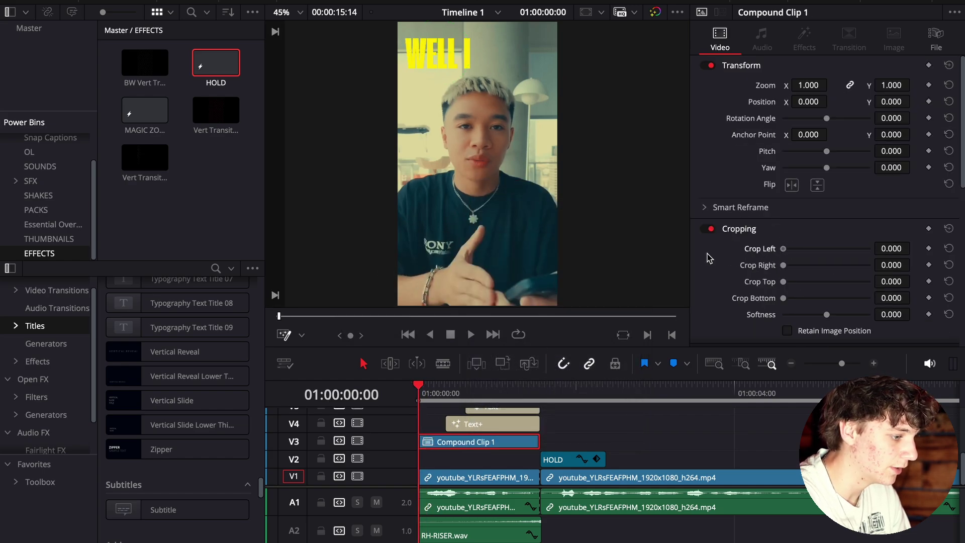
drag(782, 265, 842, 273)
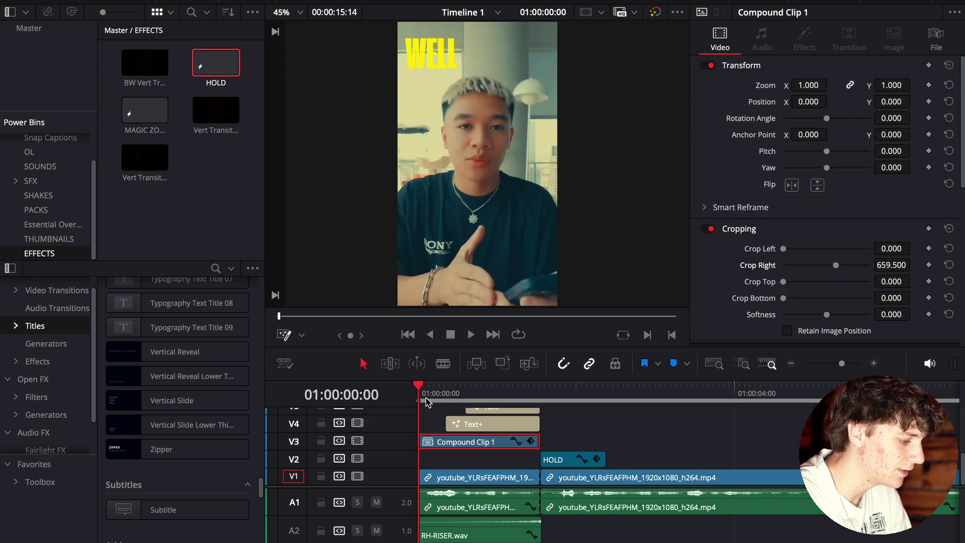
- Split the compound clip at 01:00:00:06 and delete the part before it so WELL starts with the speech
key(space)
key(space)
key(ctrl+b)
key(BackSpace)
click(456, 449)
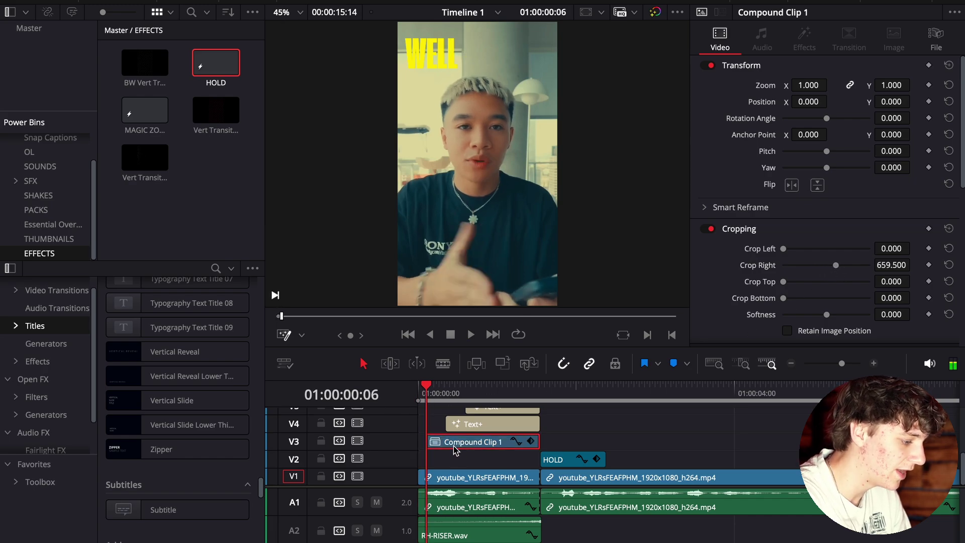
- Split the compound clip at 01:00:00:14 and set the second part's Crop Right to 0 to reveal the I
key(space)
key(space)
key(ctrl+b)
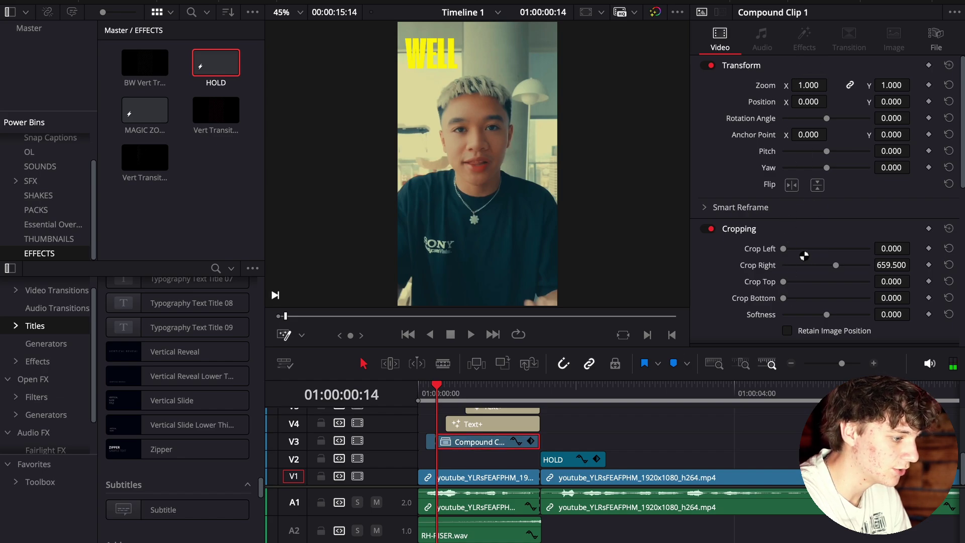
drag(840, 268, 612, 269)
- Play the opening from the start to check the word-by-word reveal of WELL and I
drag(435, 398, 383, 400)
key(space)
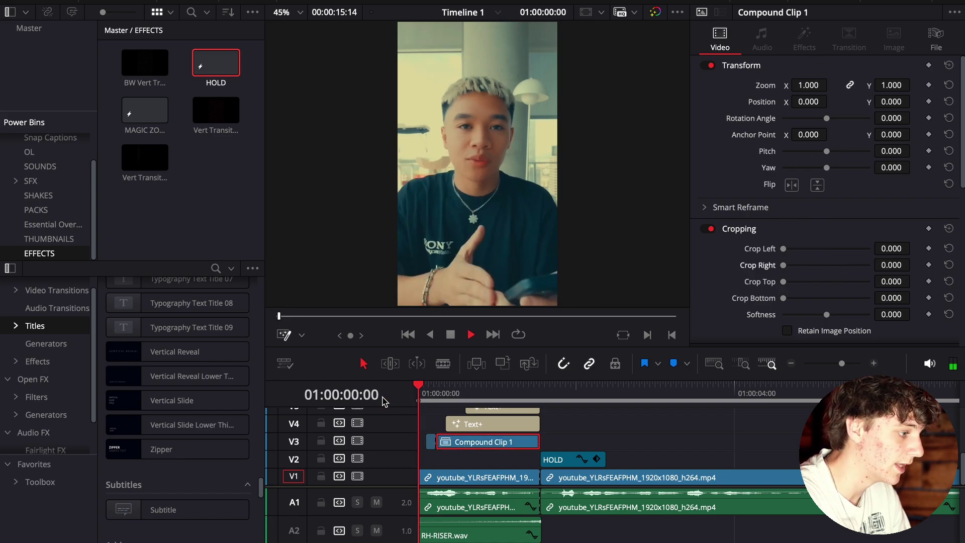
key(space)
drag(455, 393, 337, 392)
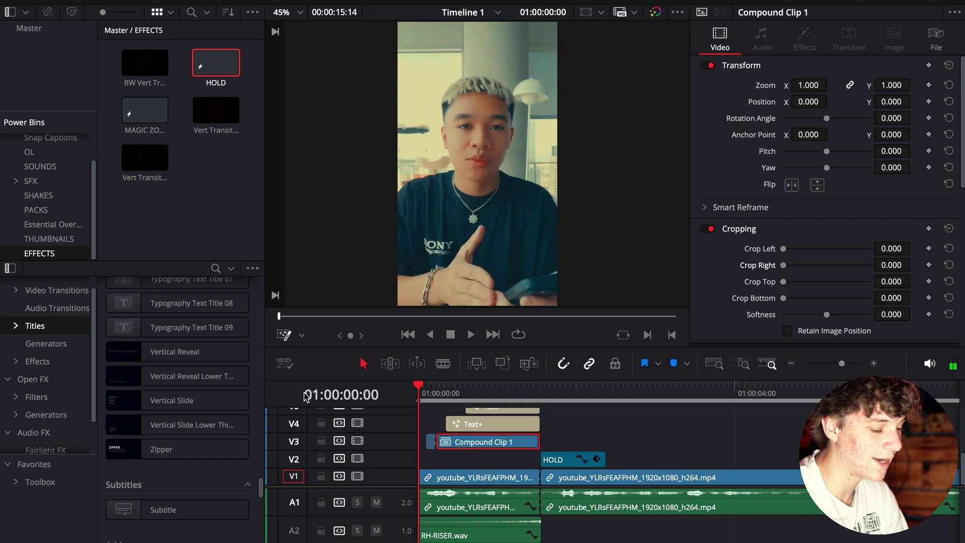
click(579, 439)
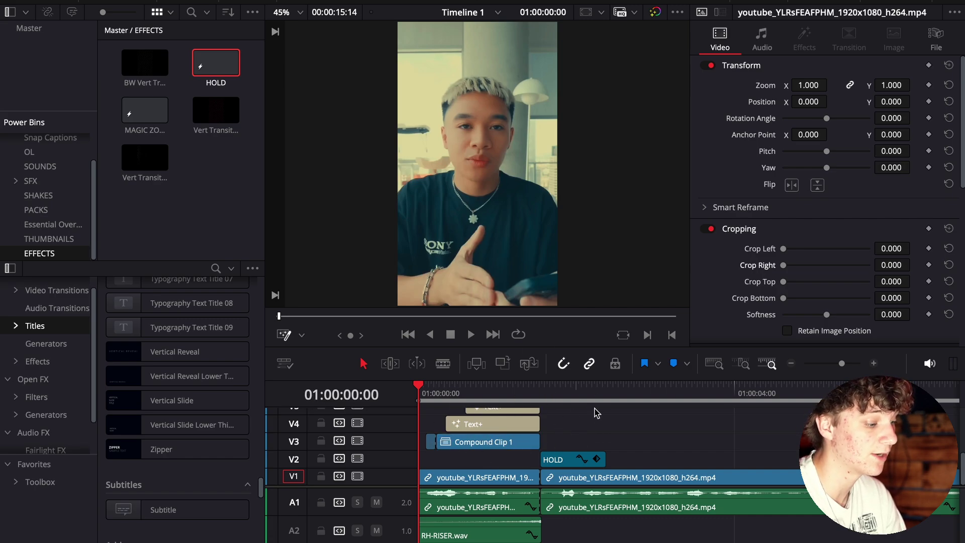
key(space)
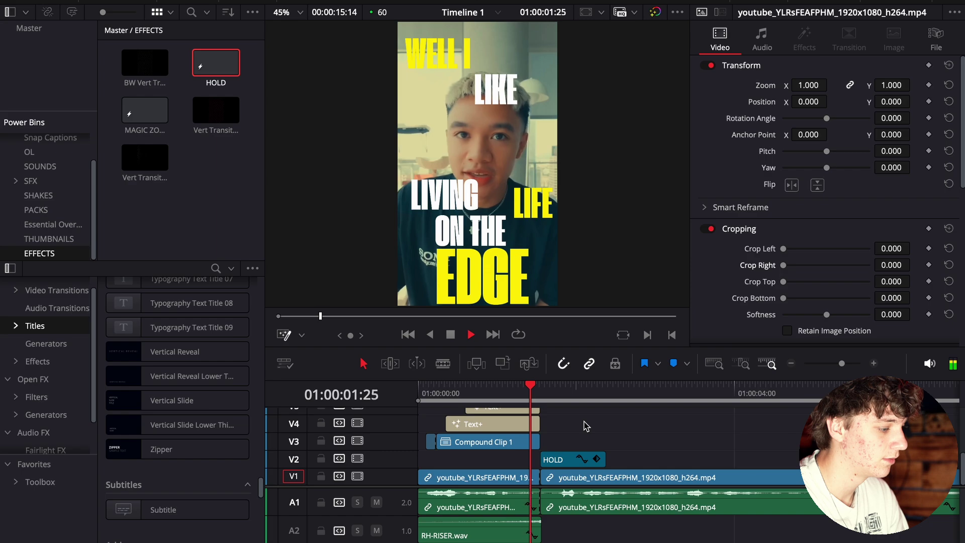
key(space)
- Step frame by frame up to the point where WELL becomes WELL I, and play on to check its timing
click(467, 173)
click(431, 395)
key(Right)
key(Right)
key(Right)
key(Right)
key(Right)
key(Right)
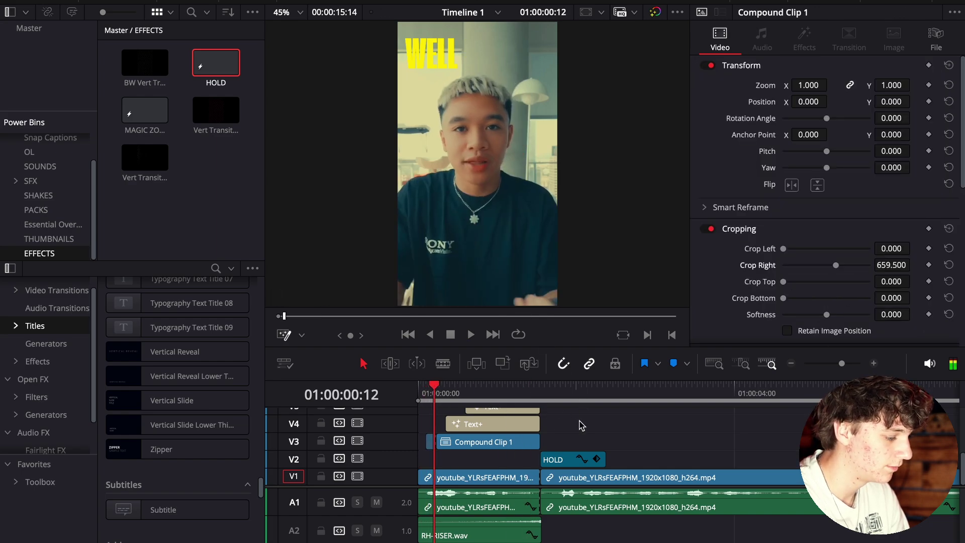
key(space)
key(space)
- Place the BW Vert Transition 1 clip on V9 over the first cut and set its composite mode to Screen
scroll(742, 426, up, 3)
scroll(743, 426, up, 3)
drag(570, 351, 680, 435)
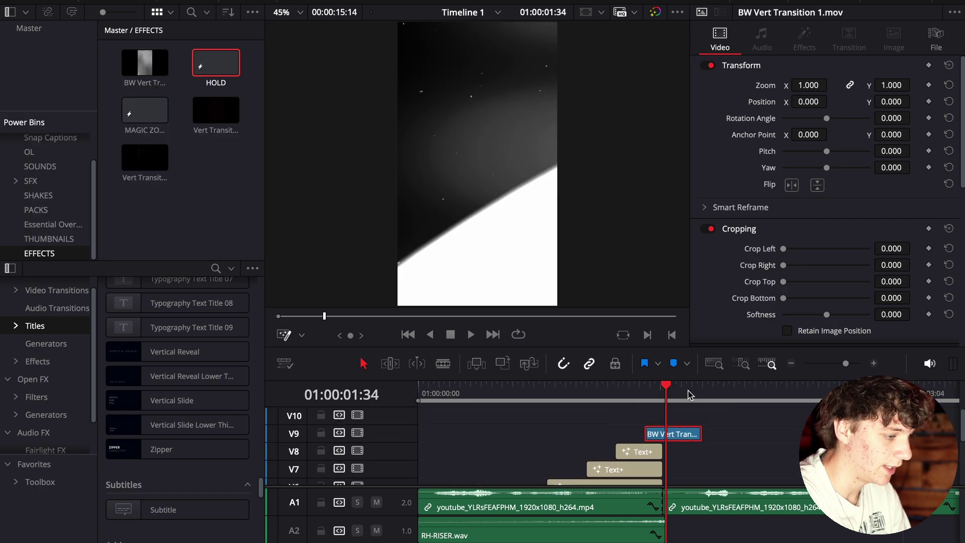
scroll(786, 201, down, 5)
click(824, 233)
scroll(811, 296, down, 5)
click(804, 265)
- Play through the black-and-white transition to check it, and place the playhead on the cut at 01:00:01:33
click(634, 391)
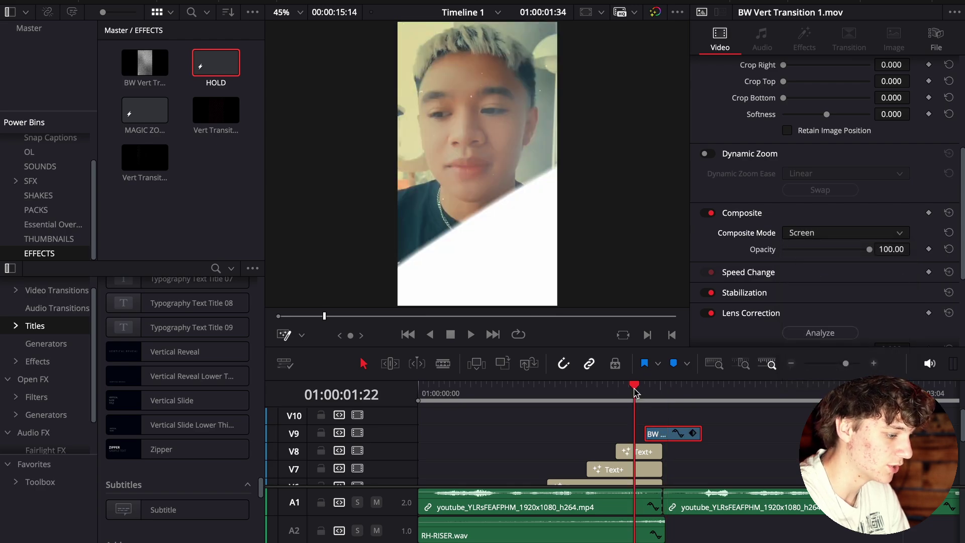
key(space)
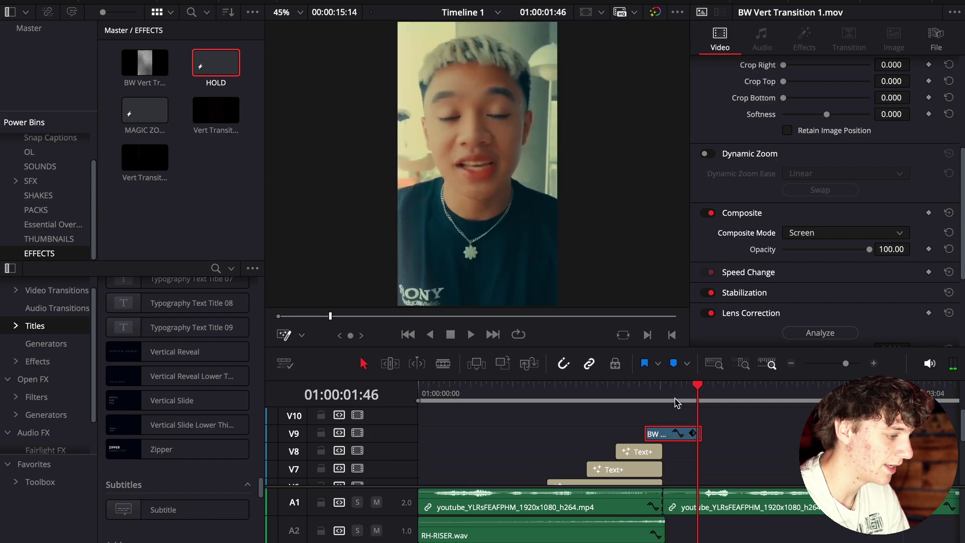
click(791, 363)
scroll(639, 428, down, 5)
click(631, 418)
drag(545, 392, 541, 392)
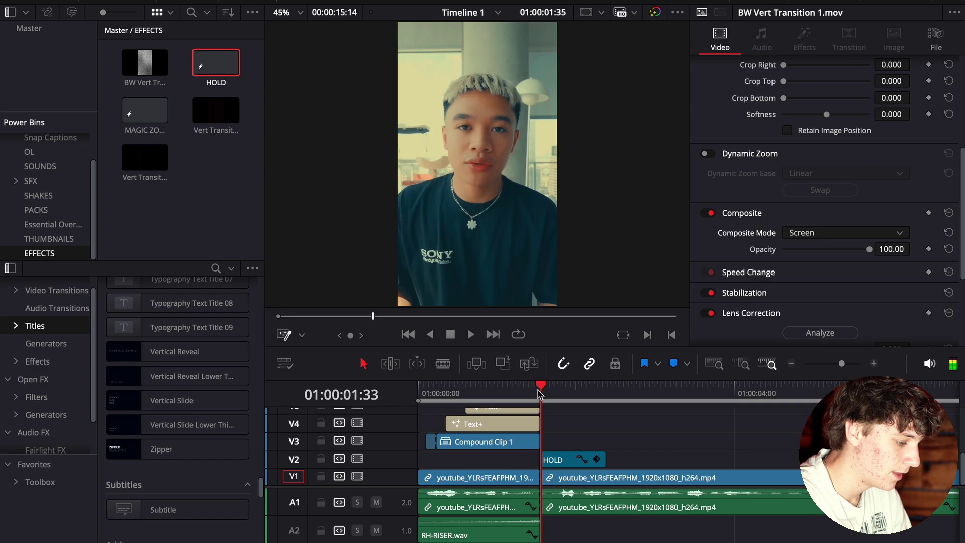
- Browse the SFX bin for a camera sound to match the transition and preview RH-CAMERA3.wav
click(31, 180)
scroll(153, 166, down, 4)
click(214, 112)
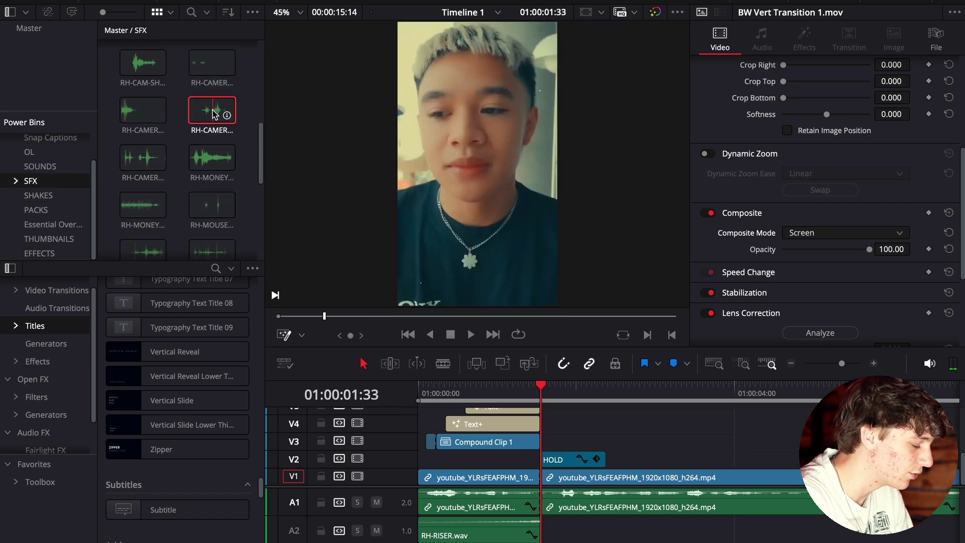
double_click(213, 115)
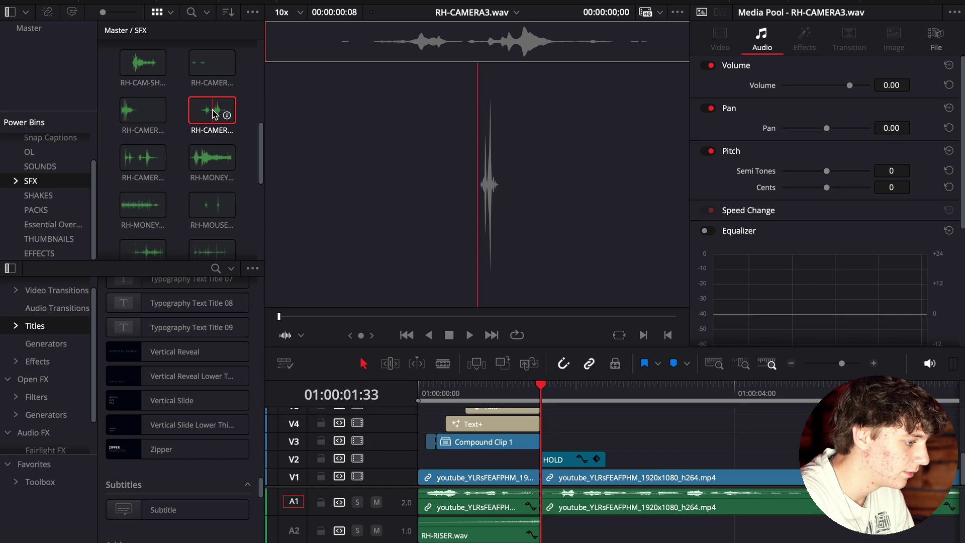
scroll(191, 130, down, 4)
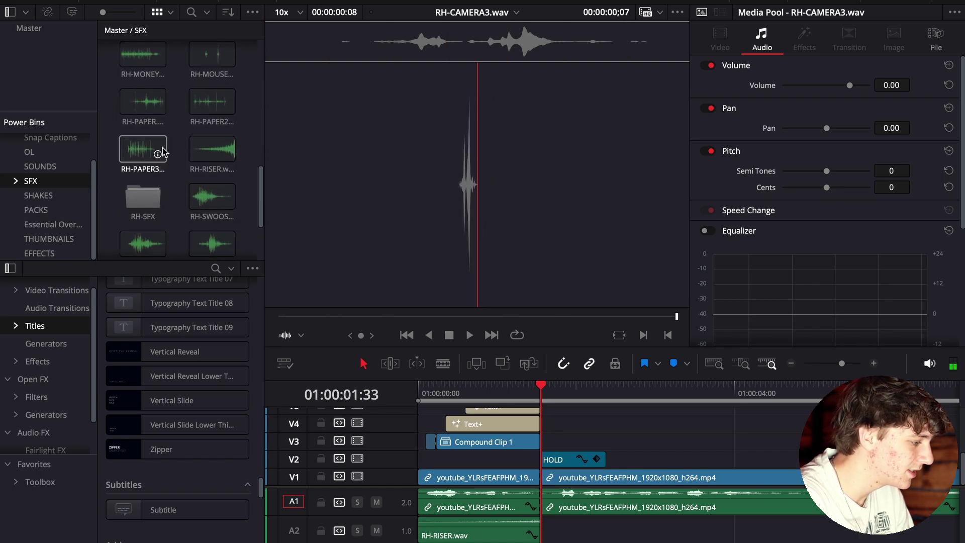
scroll(162, 152, up, 5)
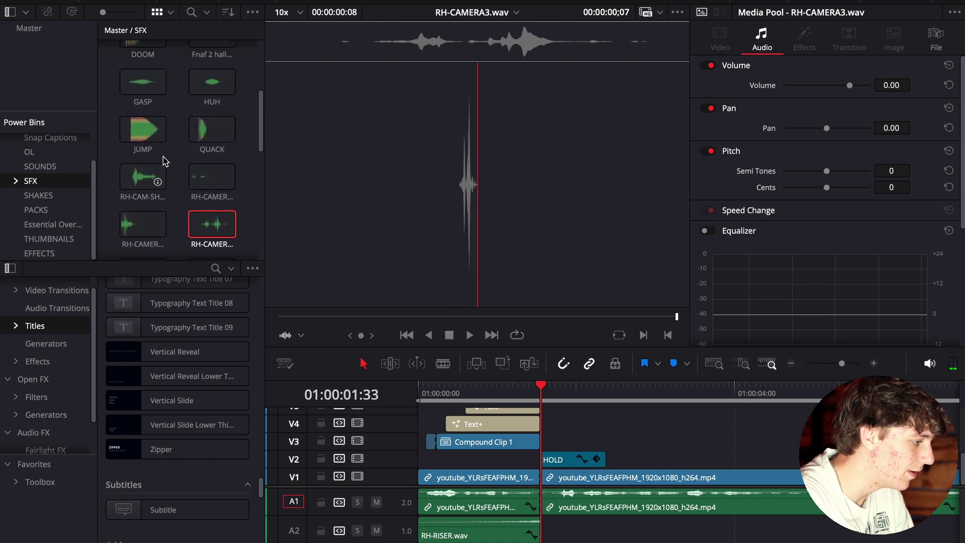
scroll(162, 111, up, 2)
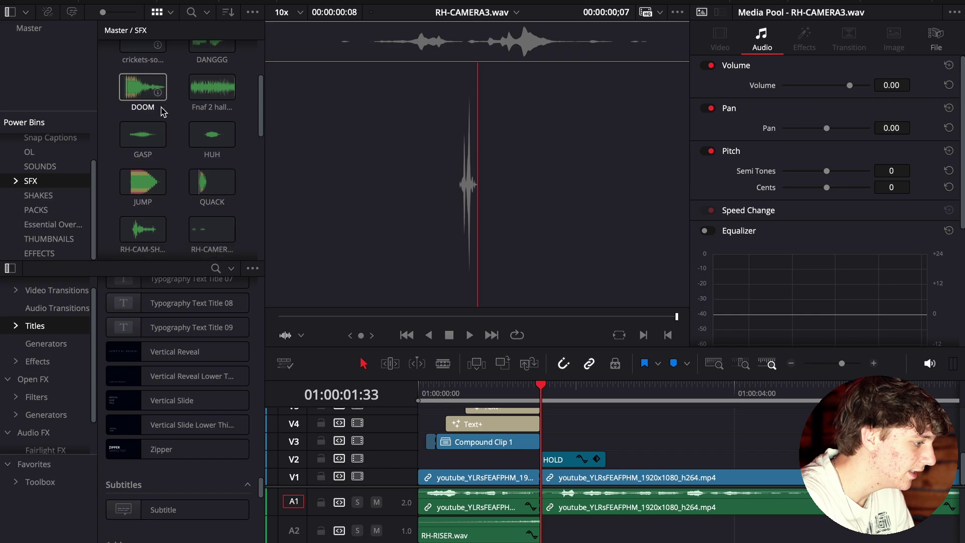
- Add the RH-CAMERA4.wav sound effect on the audio track below the riser and align it with the first cut
scroll(162, 112, down, 4)
drag(146, 100, 566, 541)
key(super+equal)
key(super+equal)
drag(788, 539, 716, 537)
key(ctrl+z)
drag(788, 533, 699, 542)
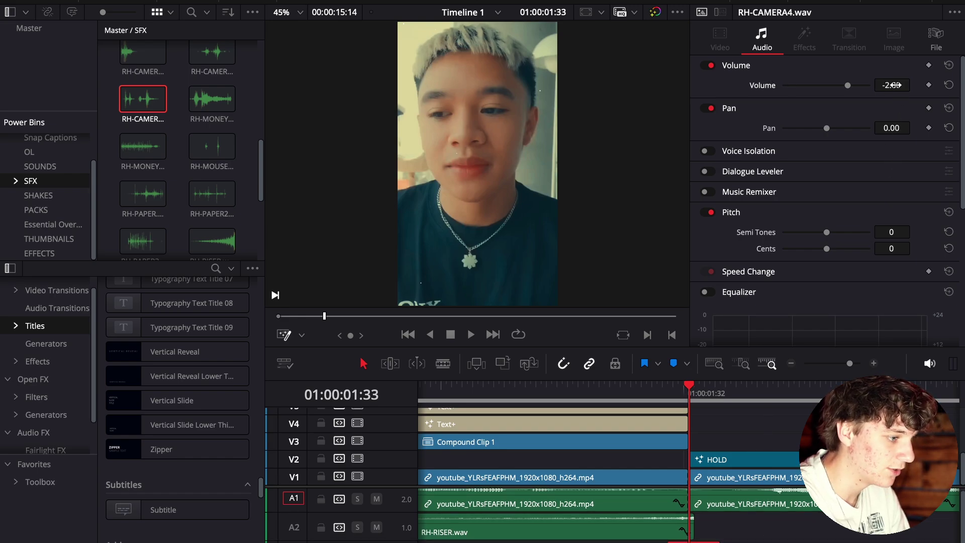
- Set the RH-CAMERA4.wav sound effect's volume to -6.80 and its pitch to -2 semitones, and play the transition back
scroll(402, 535, down, 1)
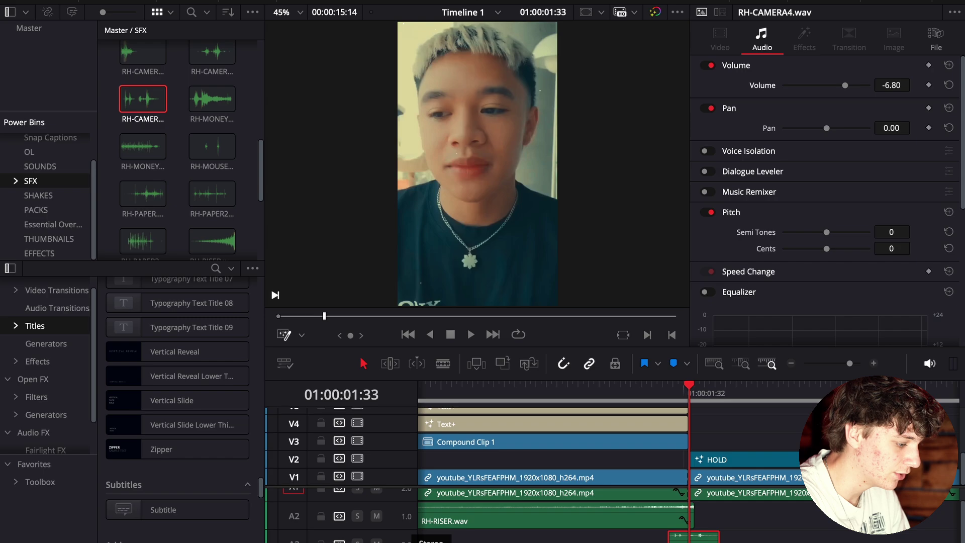
right_click(405, 533)
click(581, 505)
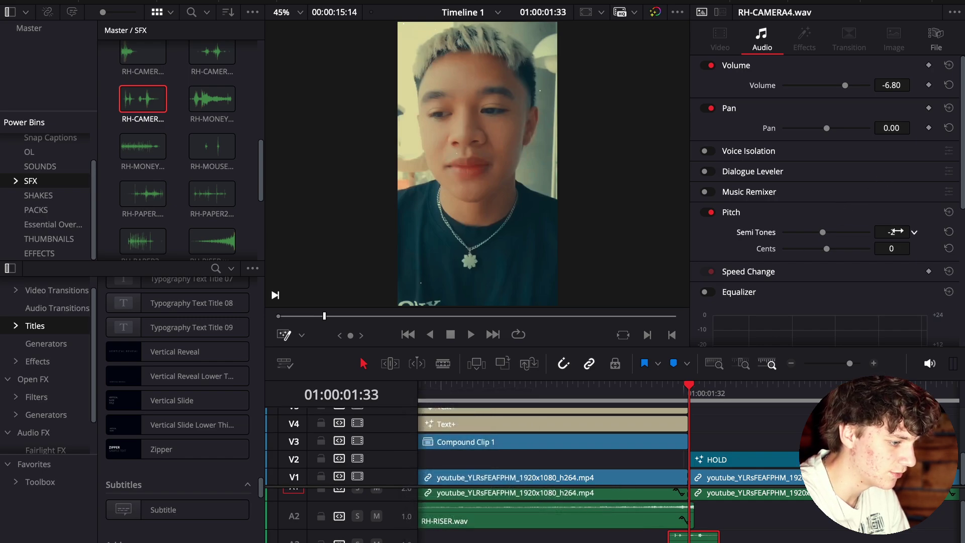
click(707, 425)
key(space)
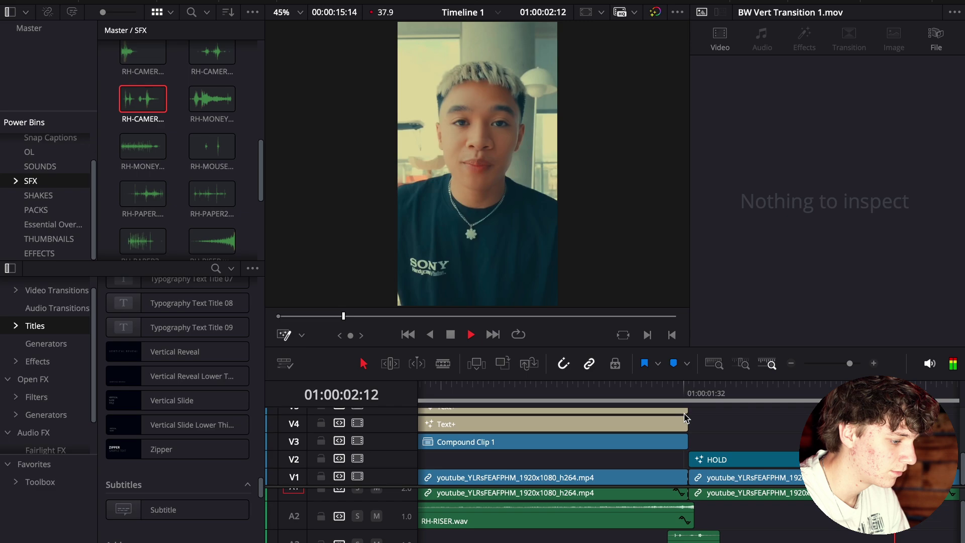
- Place the playhead at 01:00:10:04, the start of the screen recording on V2, and show that section up close
click(776, 361)
click(497, 493)
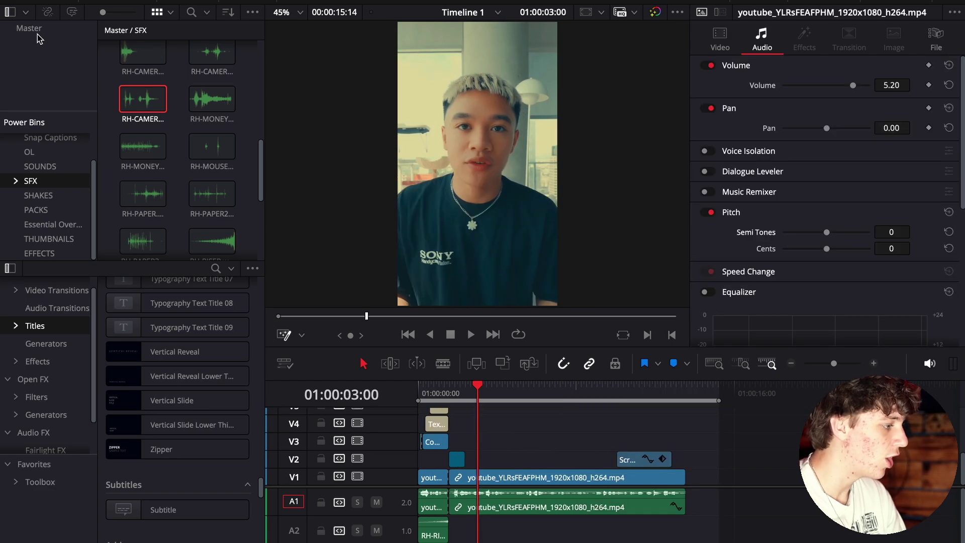
click(37, 33)
scroll(555, 433, up, 3)
drag(418, 395, 588, 425)
scroll(588, 442, down, 3)
click(617, 392)
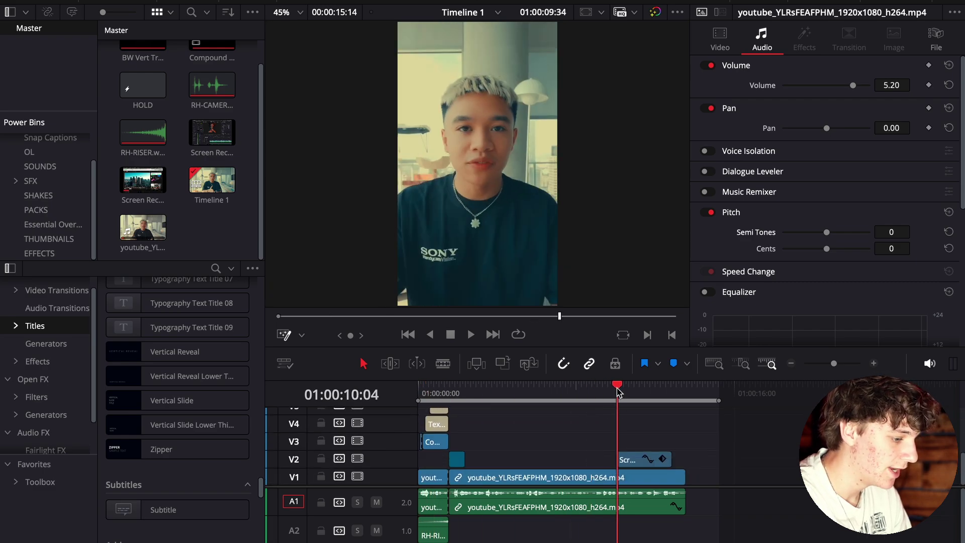
click(875, 364)
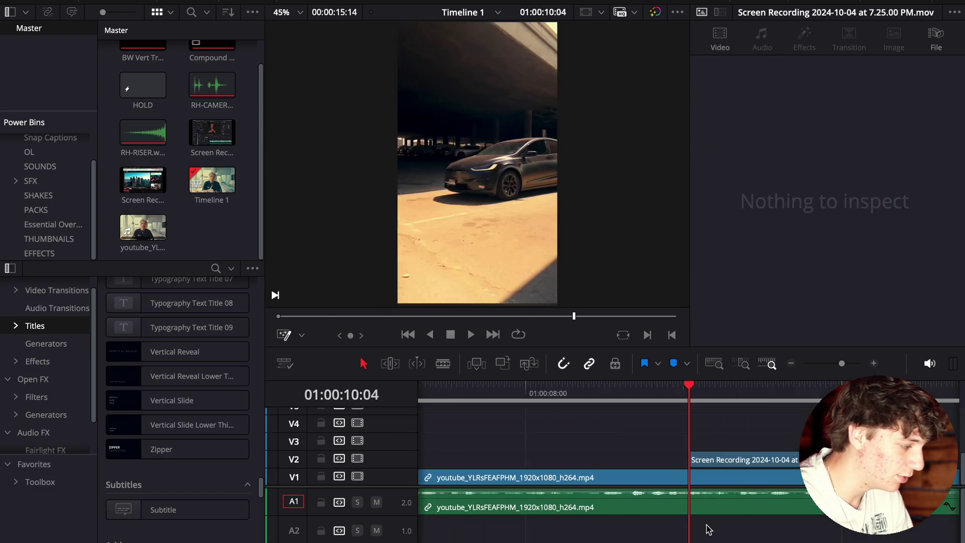
- Add the RH-MOUSECLICK.wav sound effect from the SFX bin to A2 shortly before the screen recording
click(39, 181)
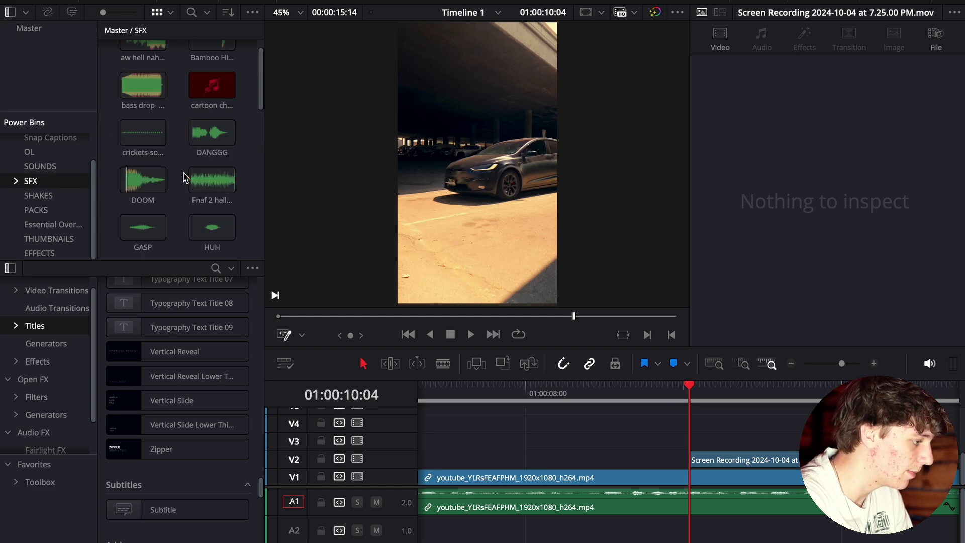
scroll(185, 177, down, 10)
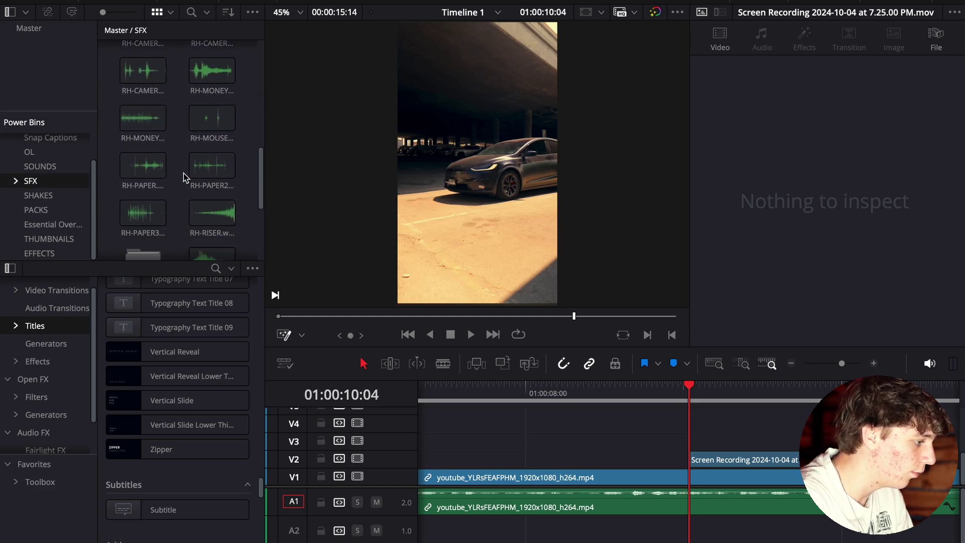
drag(212, 120, 611, 528)
click(610, 389)
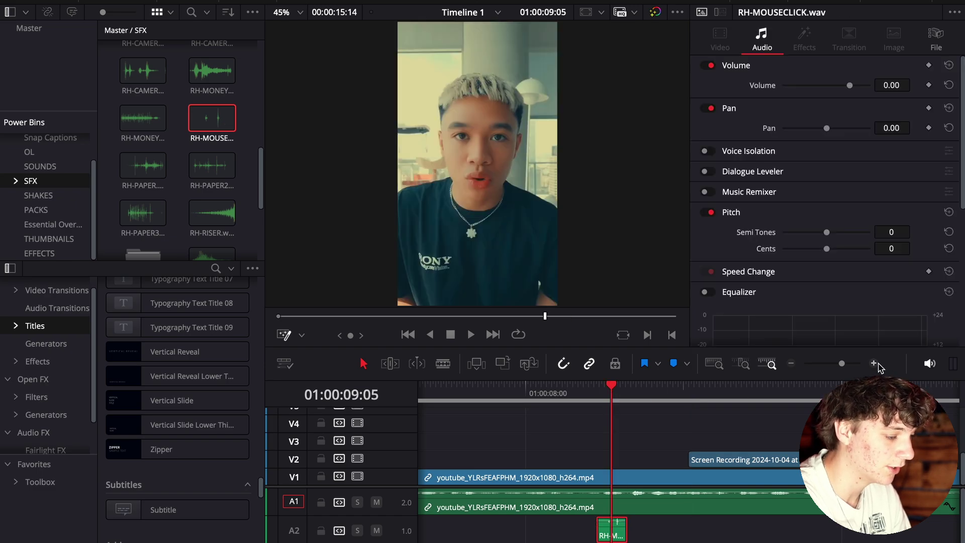
- Trim RH-MOUSECLICK.wav to a single click by moving its start to 01:00:09:08 and its end to 01:00:09:10
click(874, 363)
key(Right)
key(shift+bracketleft)
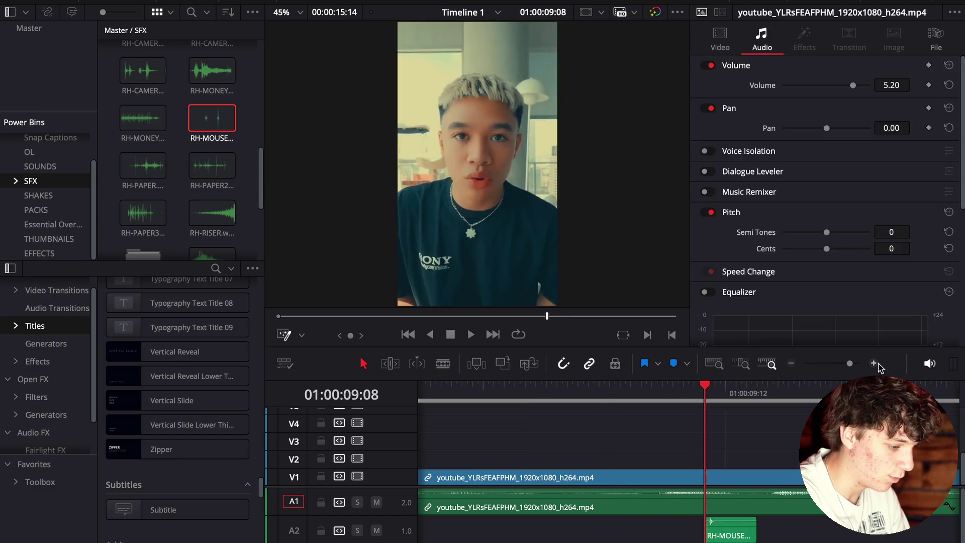
click(723, 532)
key(Right)
key(Right)
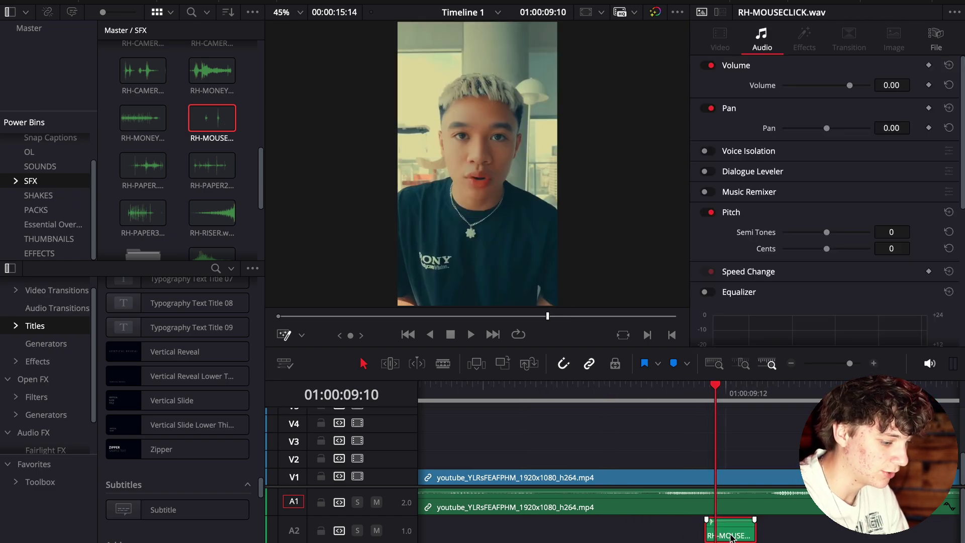
key(shift+bracketright)
- Move the trimmed mouse-click sound to just before the start of the screen recording on V2 and play it back
drag(711, 536, 743, 535)
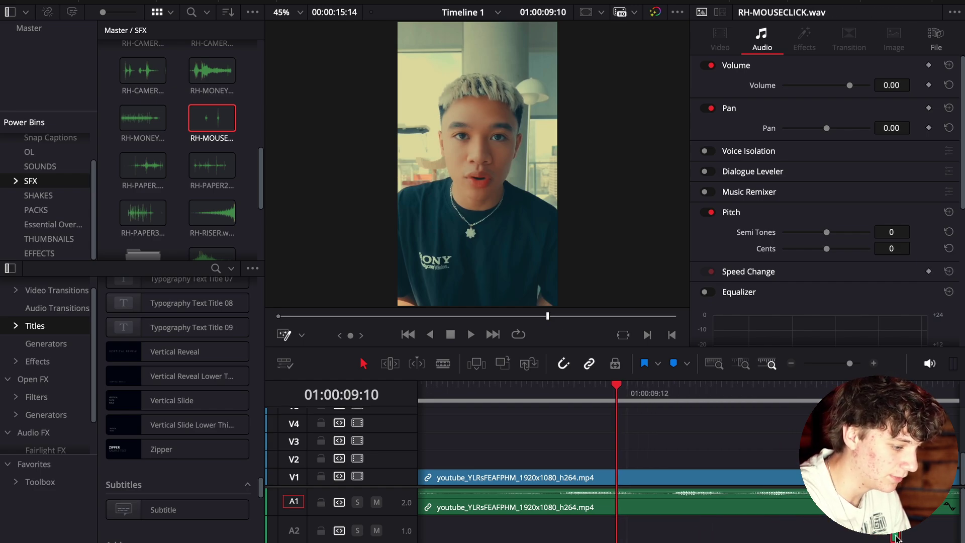
scroll(897, 533, right, 3)
click(783, 397)
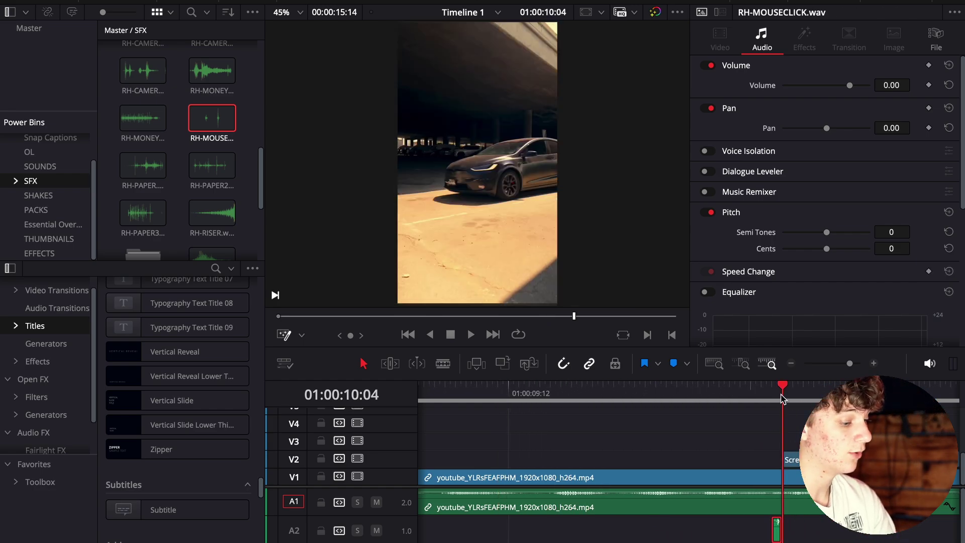
drag(778, 391, 742, 387)
key(space)
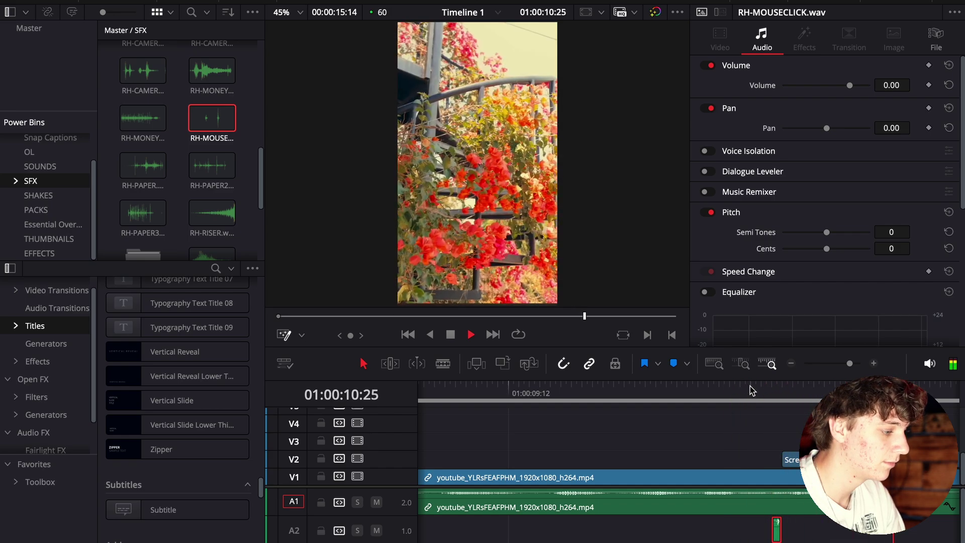
key(space)
- Find the screen recording's first image change, from the car to the flowers, and split the V2 clip there at 01:00:10:16
click(473, 397)
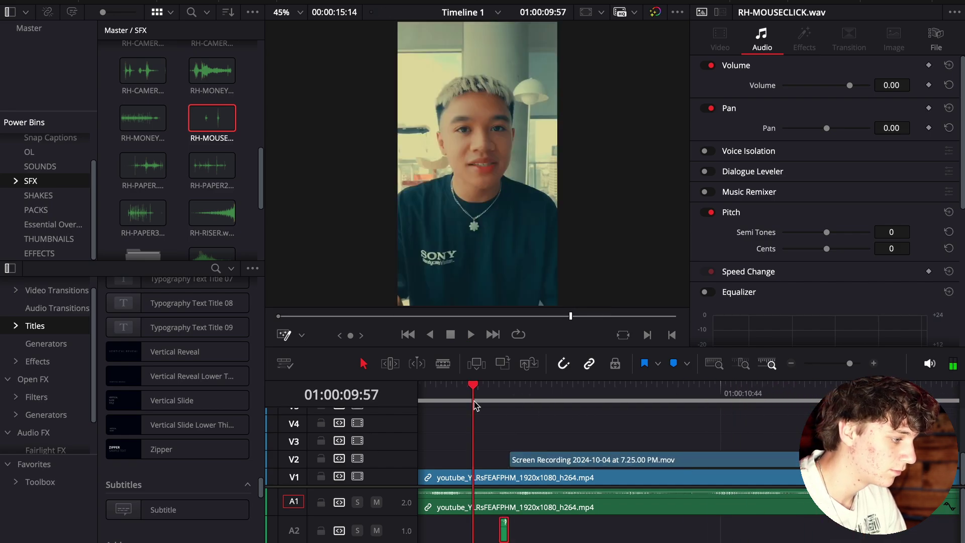
key(space)
key(space)
key(Right)
key(Right)
key(Right)
key(Right)
key(Right)
key(Right)
key(Right)
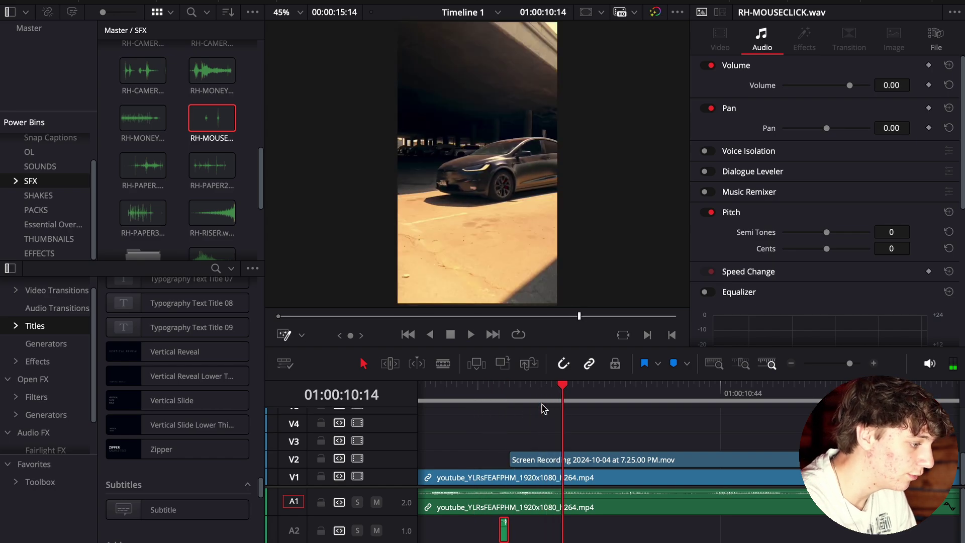
key(Left)
key(Right)
click(623, 459)
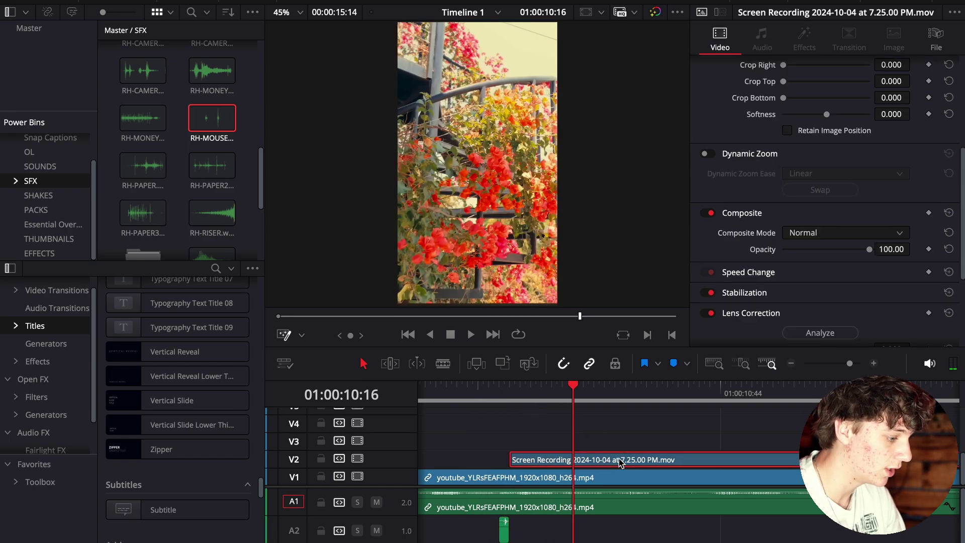
key(ctrl+b)
- Advance to the next image change in the screen recording and split the V2 clip at that frame
key(Right)
key(Right)
key(Right)
key(Right)
key(Right)
key(Right)
key(Right)
key(Right)
key(Right)
key(Right)
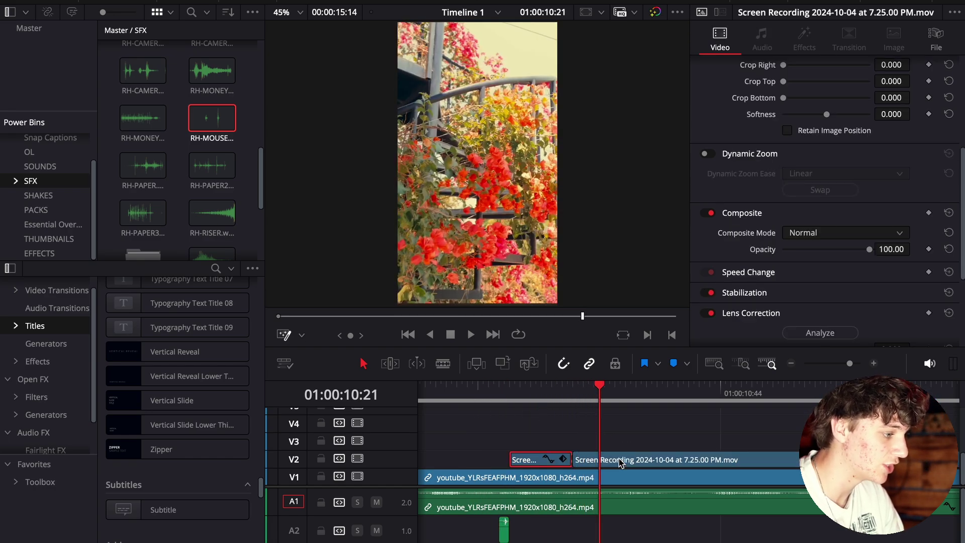
key(Left)
click(621, 462)
key(Right)
key(ctrl+b)
- Advance through the rest of the screen recording and split the V2 clip at each remaining image change
key(Right)
key(Right)
key(Right)
key(Right)
key(Right)
key(Right)
key(Right)
key(Right)
key(Right)
key(Right)
key(Right)
key(Right)
key(Right)
key(Right)
key(Right)
key(Right)
key(Right)
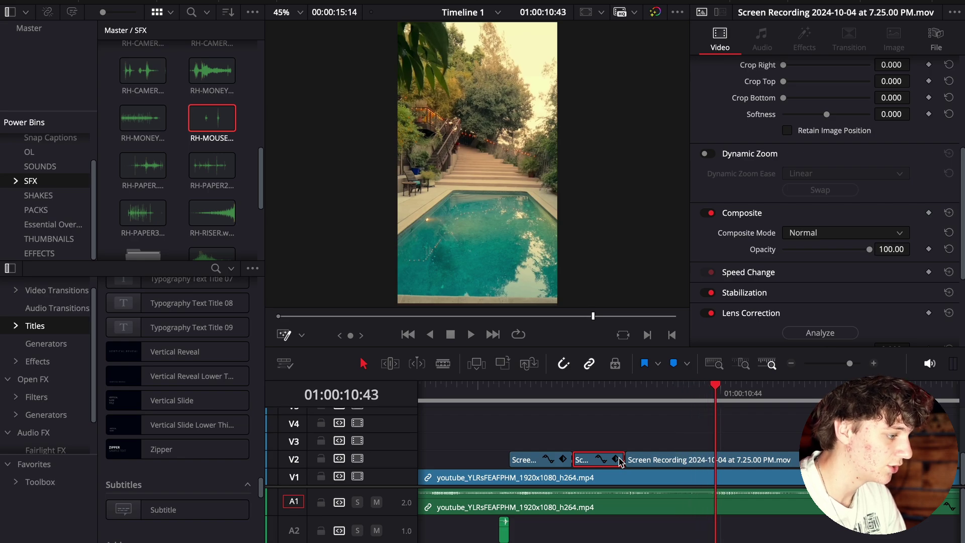
key(Right)
key(Right)
key(Right)
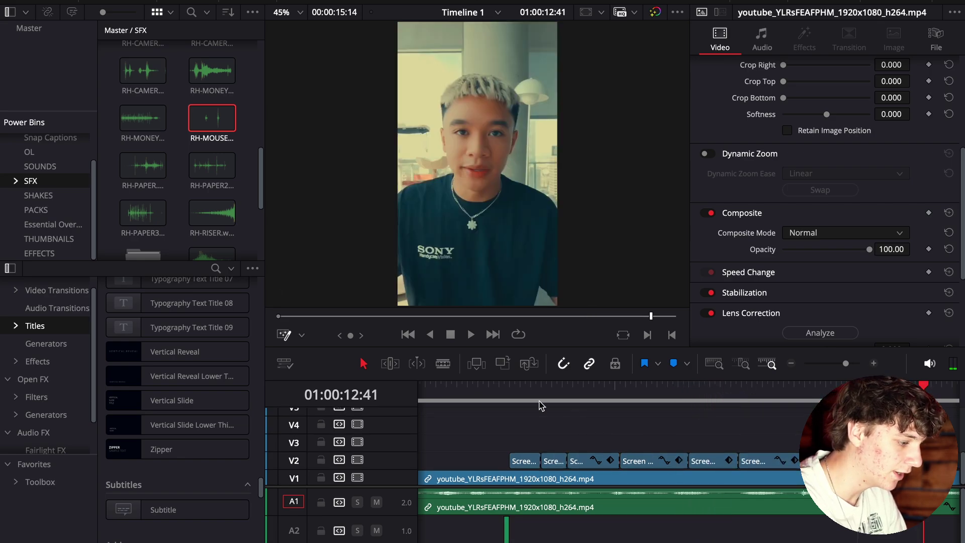
- Duplicate the trimmed mouse-click sound on A2 so a copy sits at each of the screen recording's first two cuts
drag(523, 390, 541, 388)
click(874, 363)
click(874, 363)
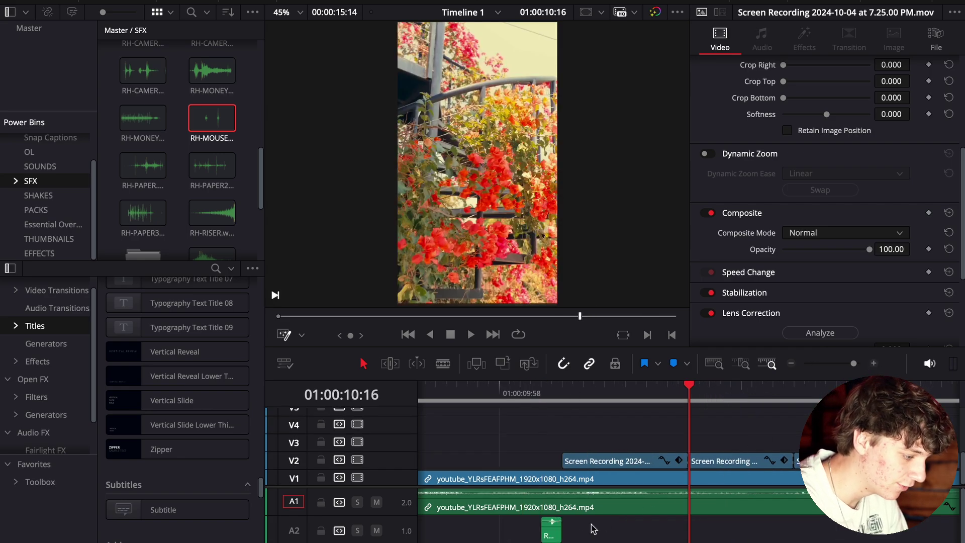
drag(553, 533, 781, 532)
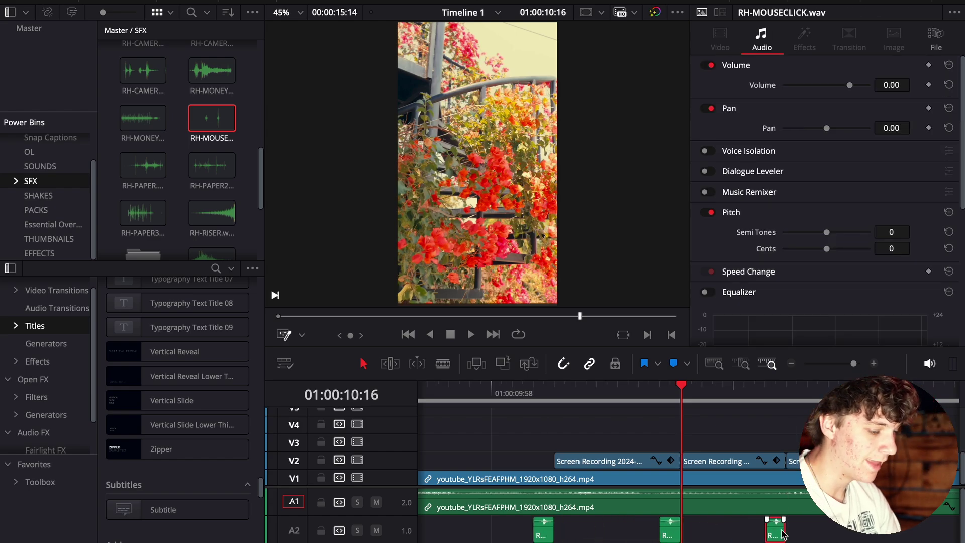
- Place further copies of the mouse-click sound on A2 at each remaining cut of the screen recording
scroll(710, 526, right, 5)
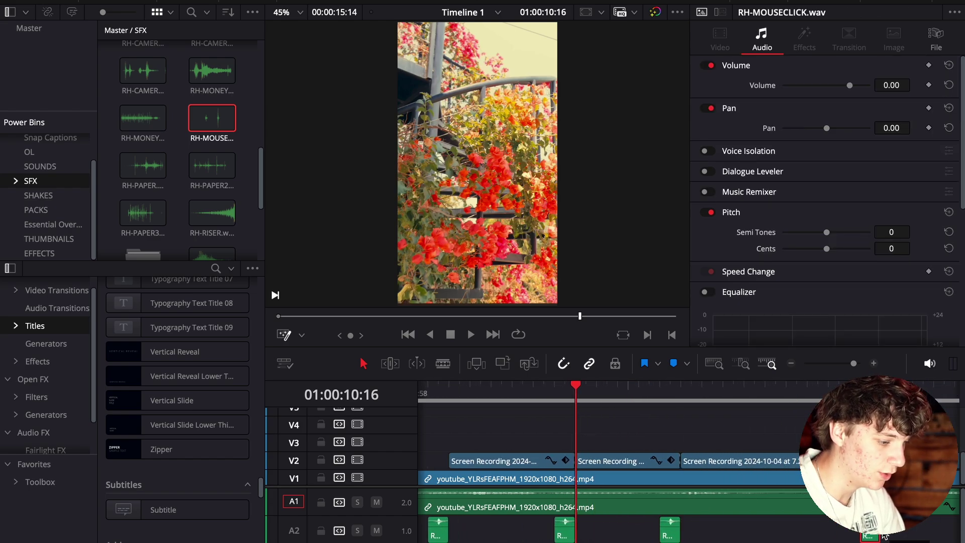
scroll(886, 535, right, 10)
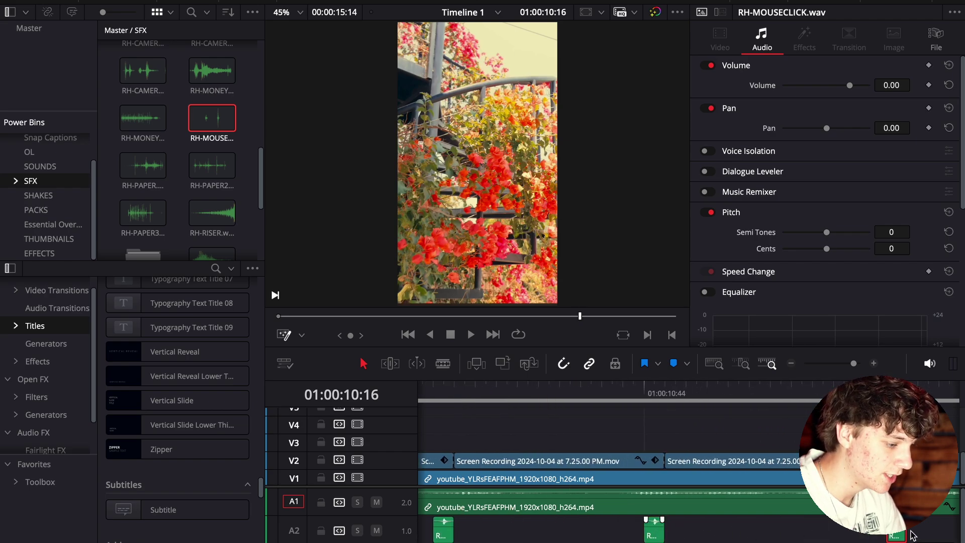
scroll(911, 533, right, 4)
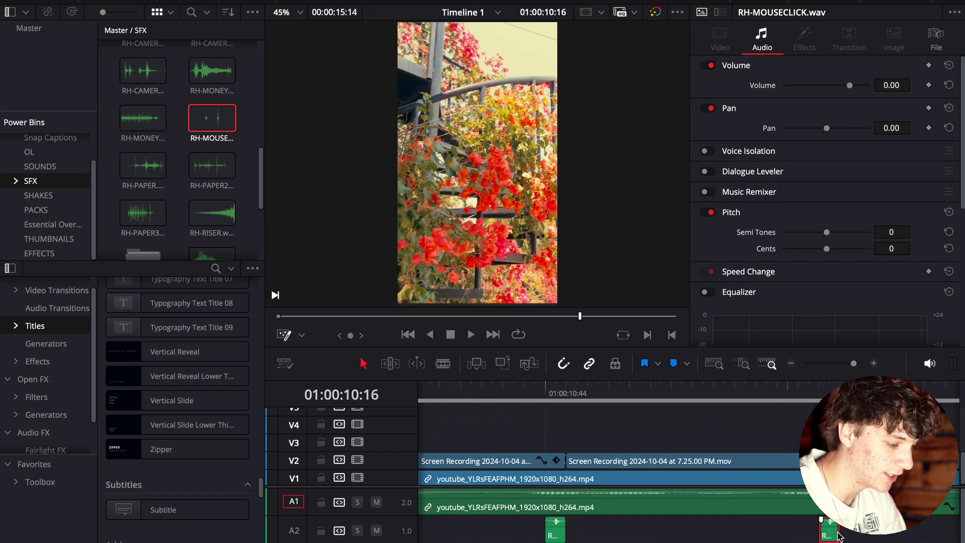
scroll(834, 535, left, 12)
scroll(678, 532, down, 1)
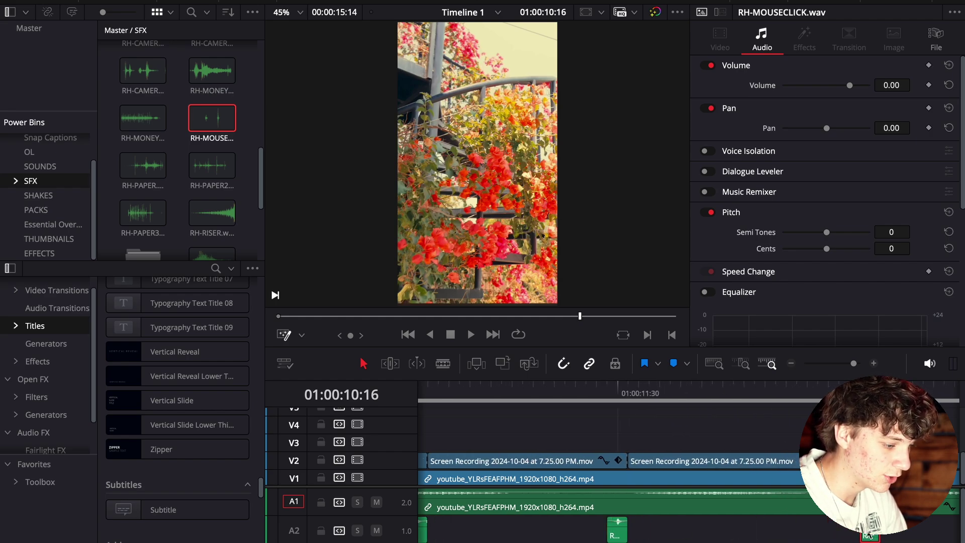
scroll(883, 537, right, 10)
drag(649, 530, 801, 531)
scroll(801, 533, right, 9)
drag(593, 534, 548, 533)
click(790, 363)
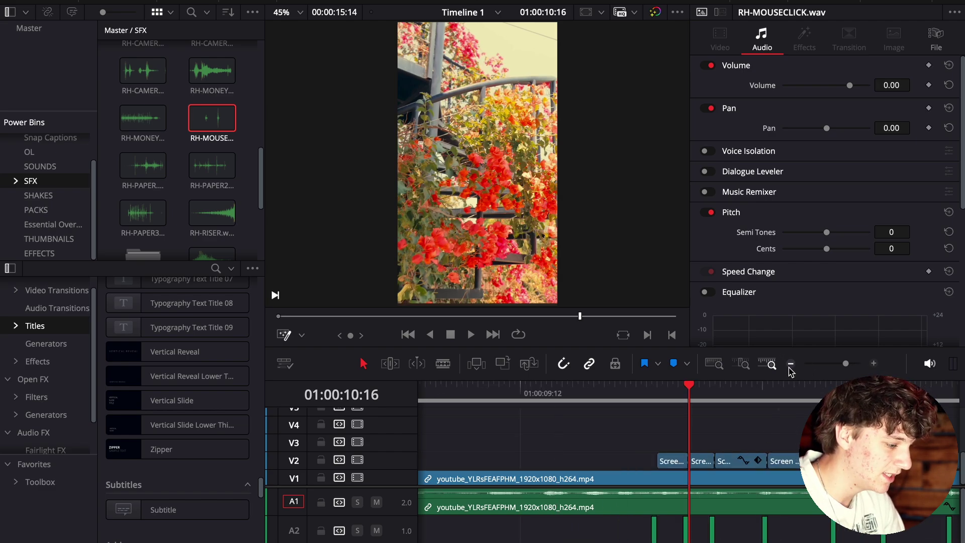
- Set all the mouse-click sounds on A2 to volume -3.20 and pitch -2 semitones, and play the section back
drag(746, 532, 658, 534)
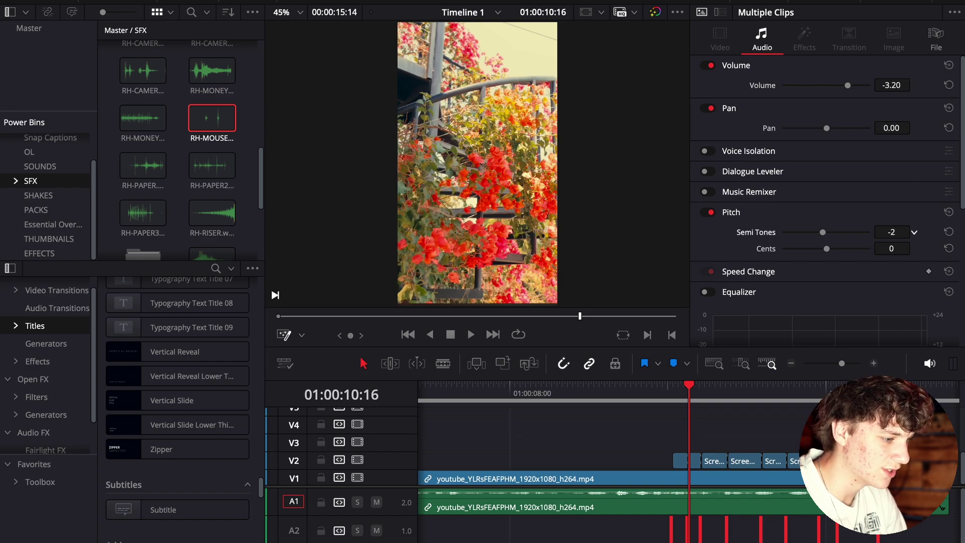
click(645, 387)
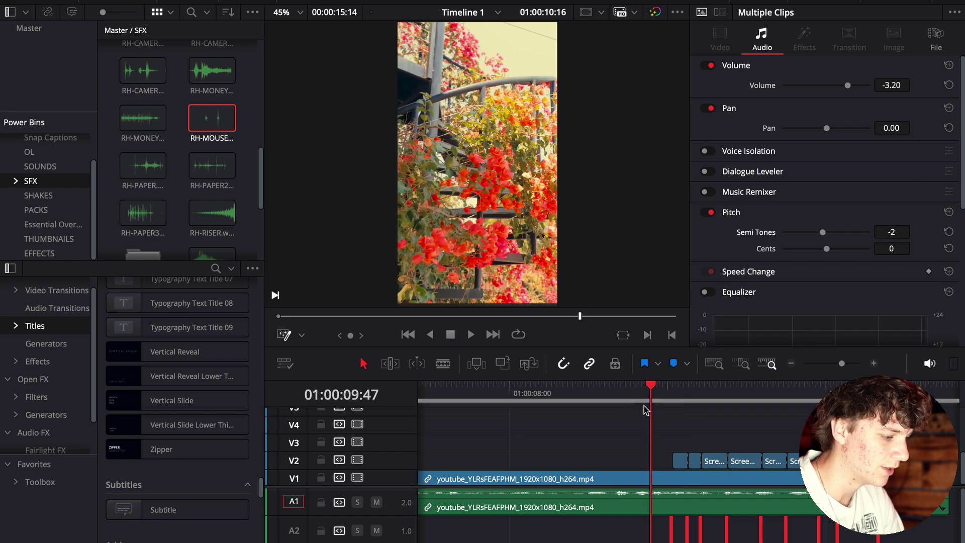
click(618, 438)
key(space)
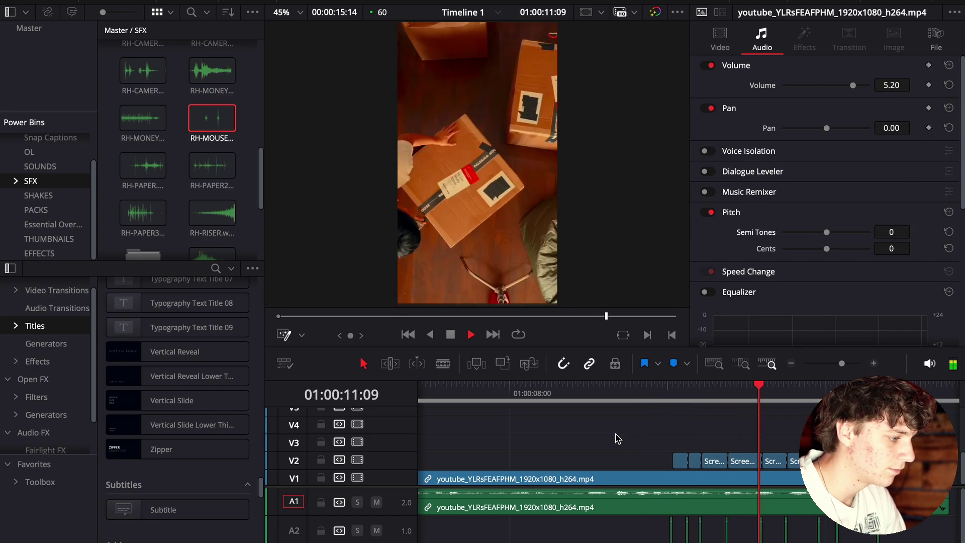
key(space)
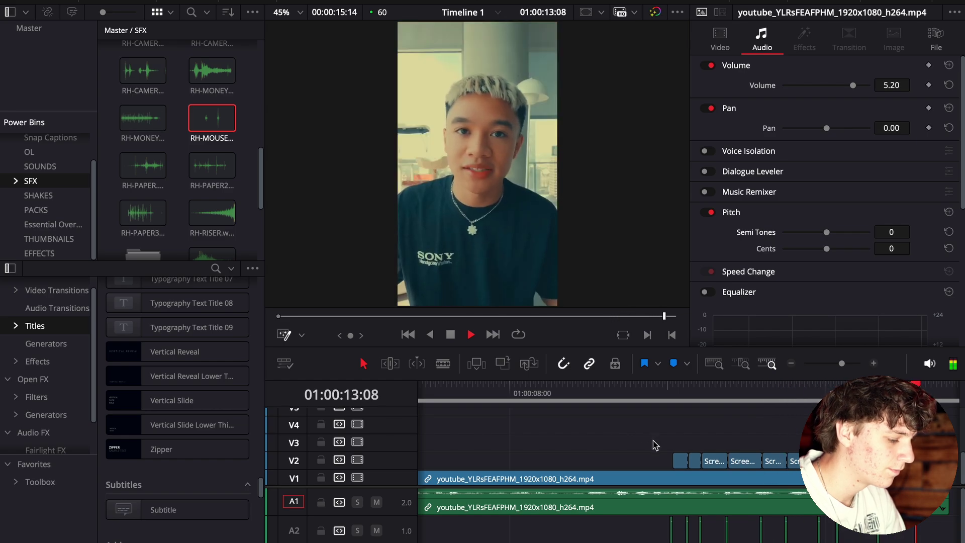
- Set the volume of every mouse-click sound after the first to -7.00 and play the screen recording section back
drag(902, 522, 644, 541)
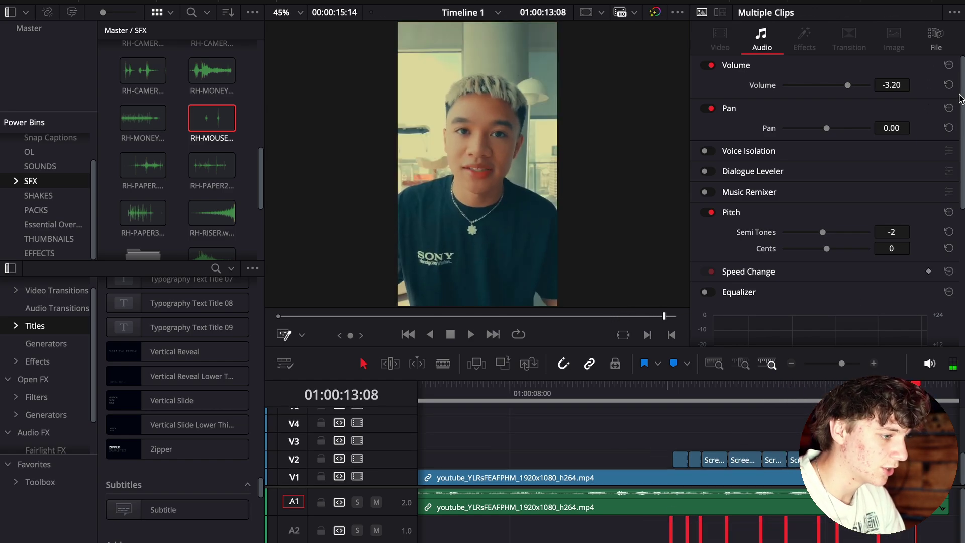
click(768, 420)
drag(925, 530, 678, 538)
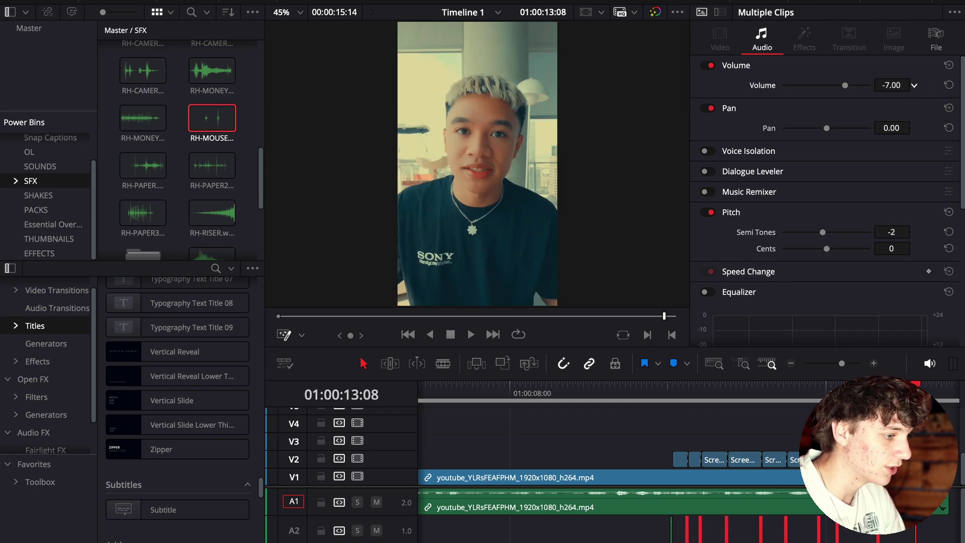
click(667, 392)
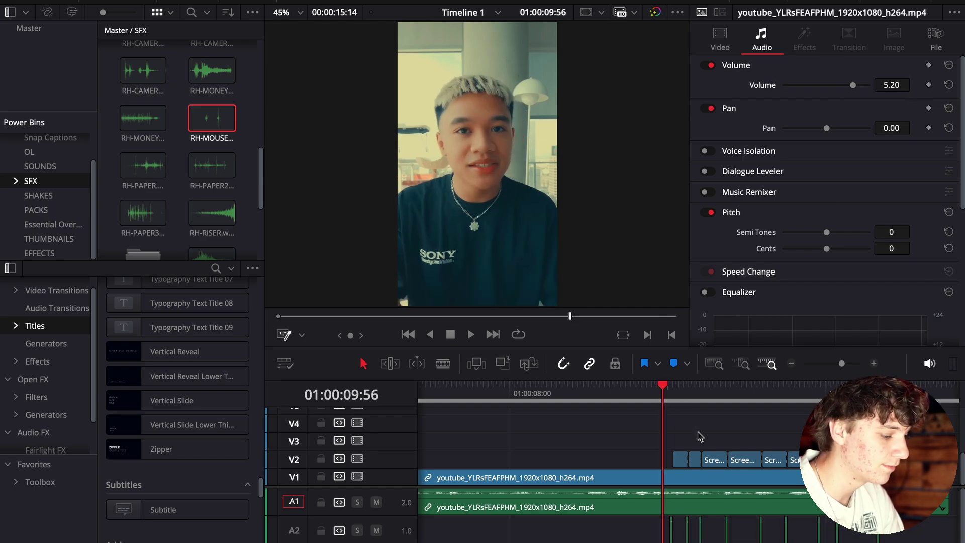
key(space)
key(space)
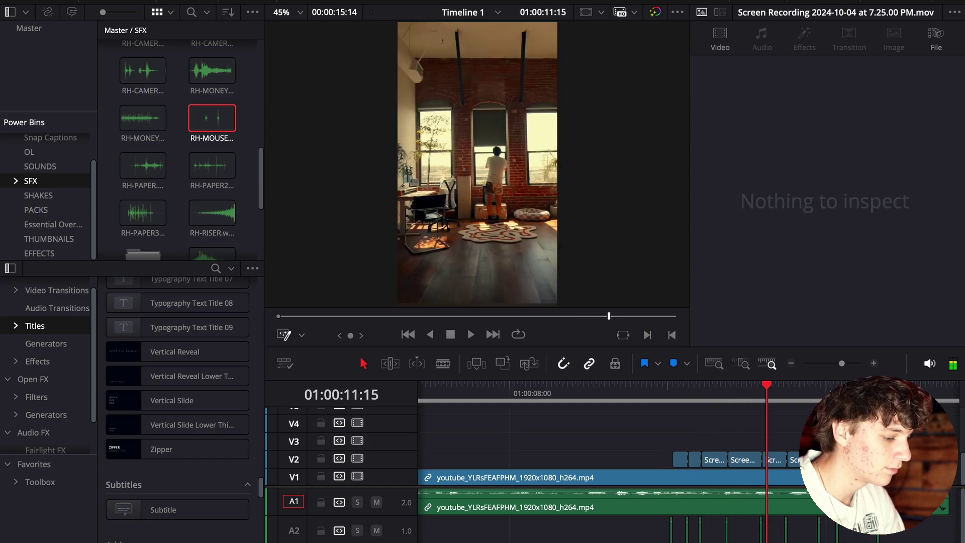
- Set the volume of every mouse-click sound after the first to -11.20 and play the screen recording section back
drag(729, 529, 684, 536)
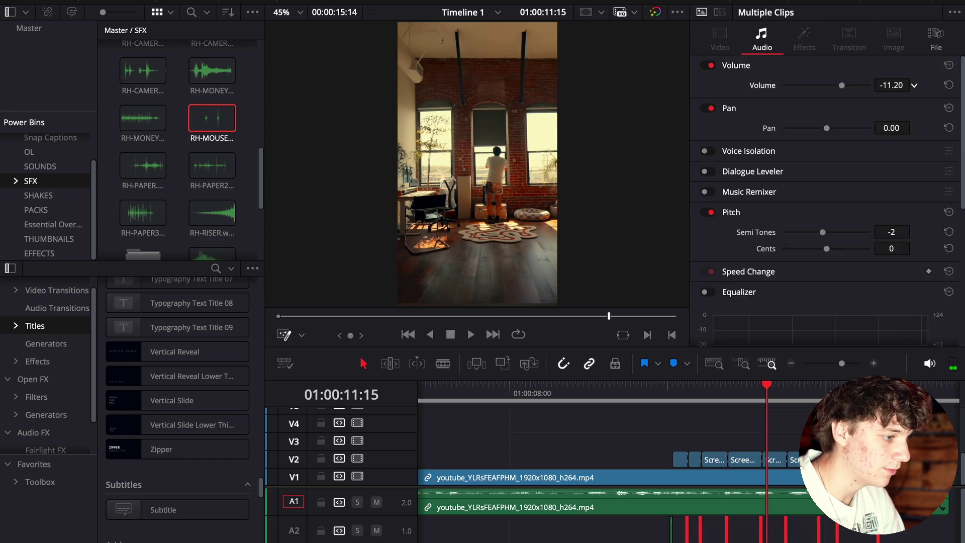
click(688, 392)
key(space)
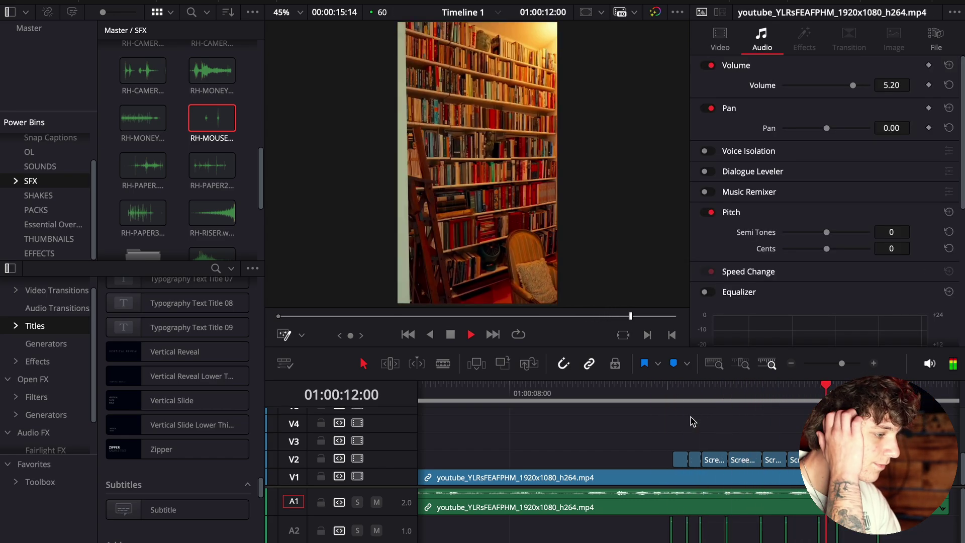
key(space)
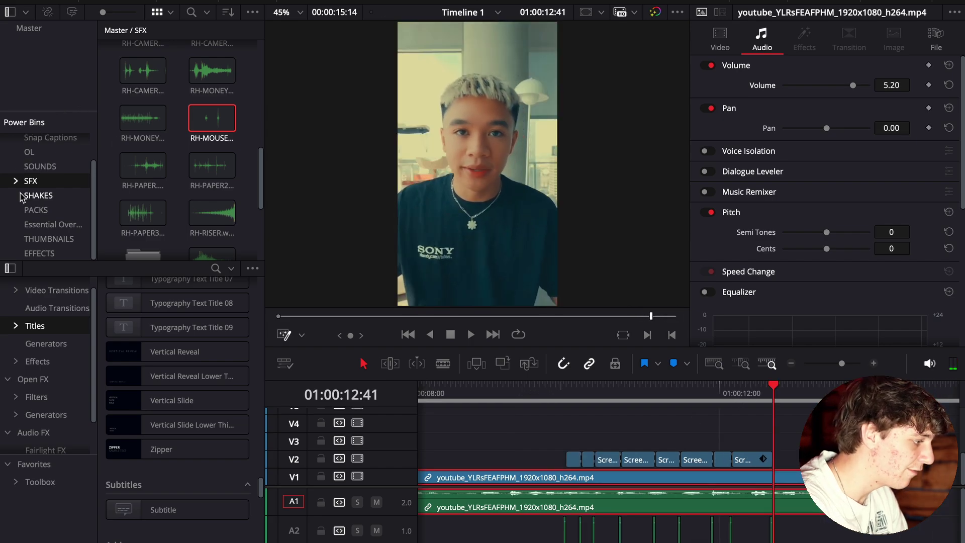
- Add the MAGIC ZOOM effect on V3 where the screen recording ends and trim its end to the end of the talking-head clip
click(42, 253)
drag(145, 109, 781, 442)
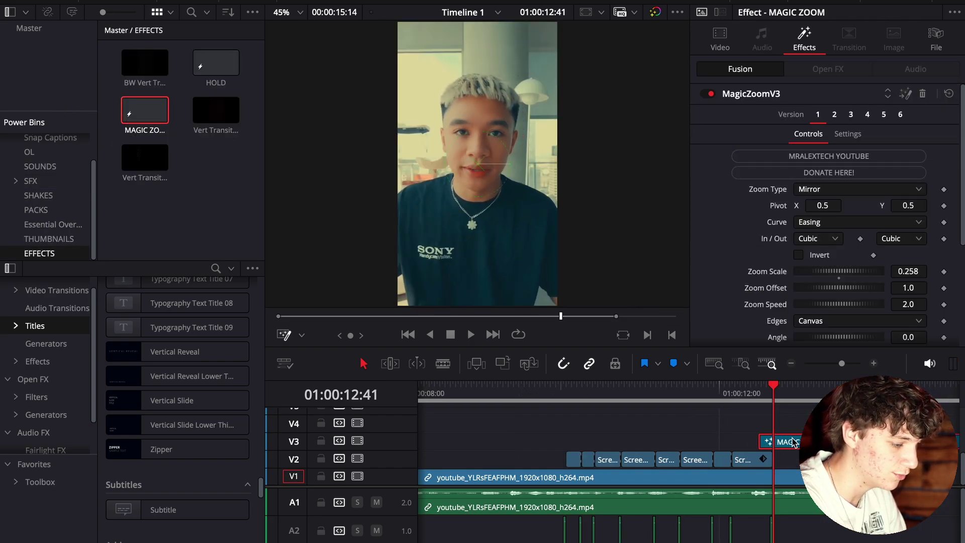
key(Right)
key(Right)
key(Right)
key(Right)
key(Right)
key(Right)
key(Right)
key(Right)
key(Right)
key(Right)
key(Right)
key(Right)
key(Right)
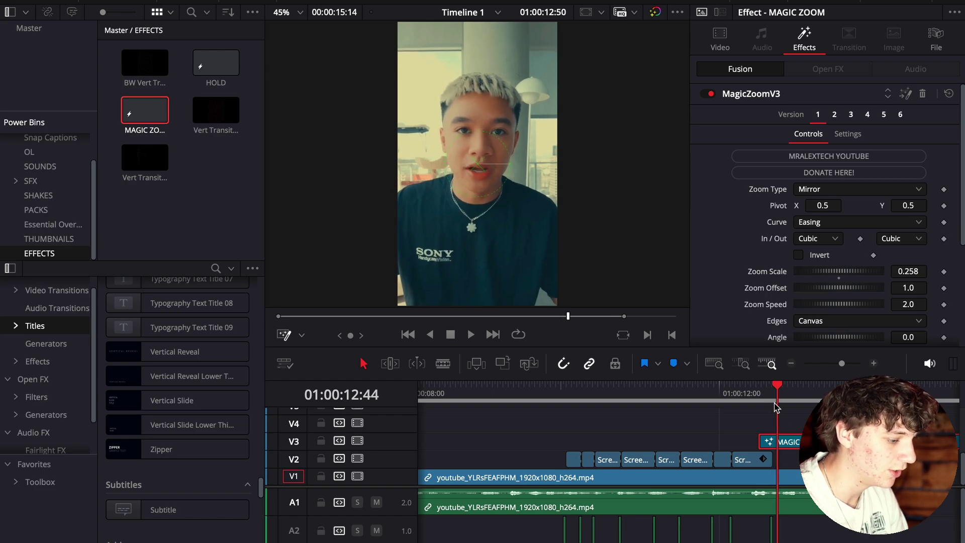
key(Right)
key(Right)
key(Right)
key(space)
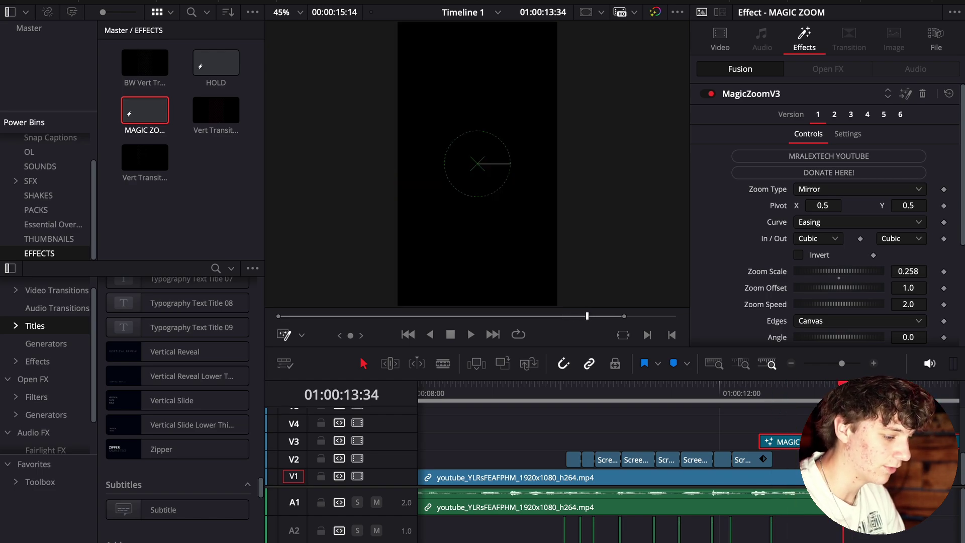
key(ctrl+shift+])
- Set the MAGIC ZOOM effect's zoom type to Zoom&Hold and play the closing section back
click(804, 393)
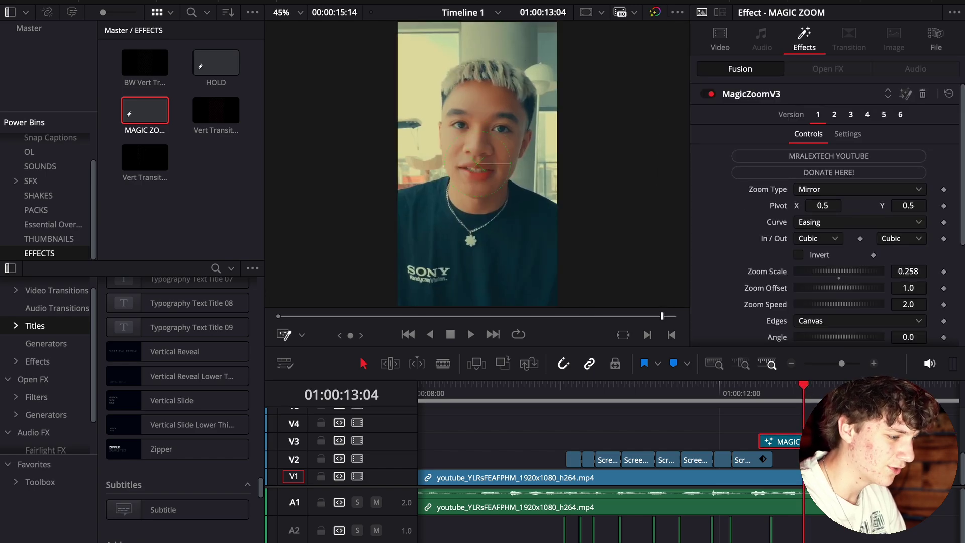
click(811, 190)
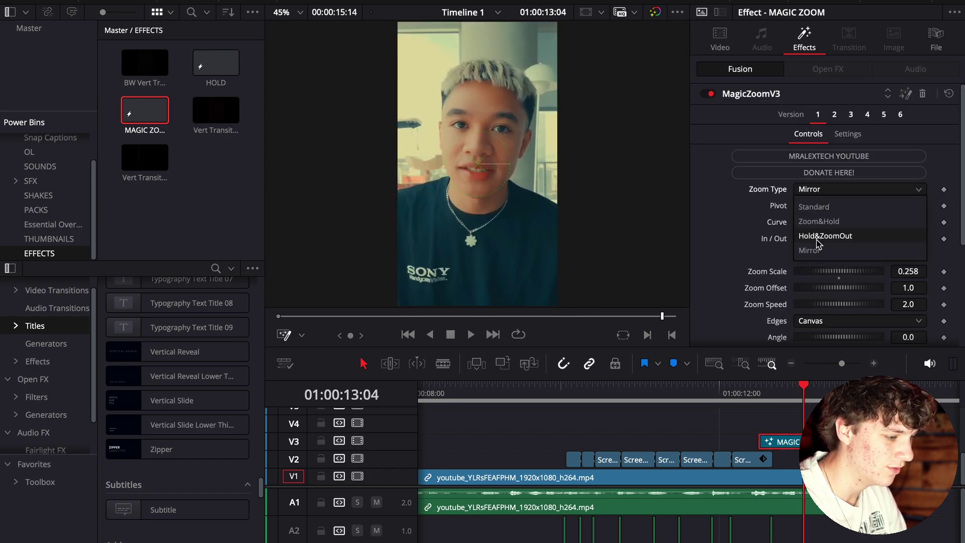
click(819, 221)
click(760, 397)
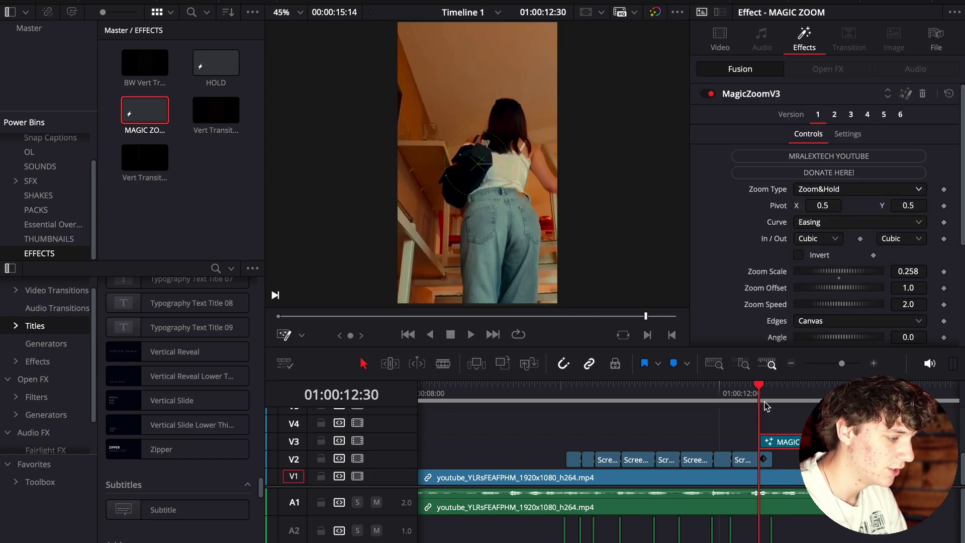
key(space)
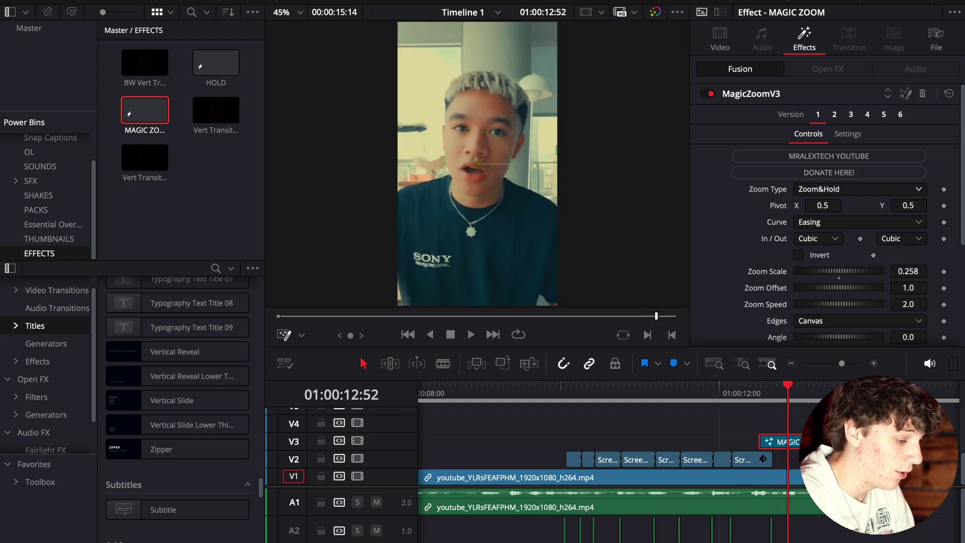
click(791, 363)
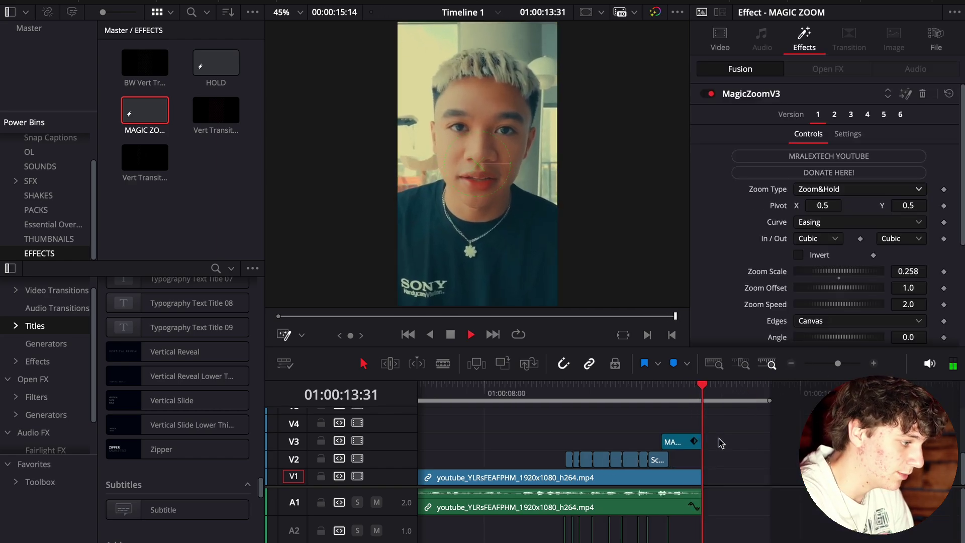
- Return to the start of the timeline and create subtitles from its audio
click(791, 362)
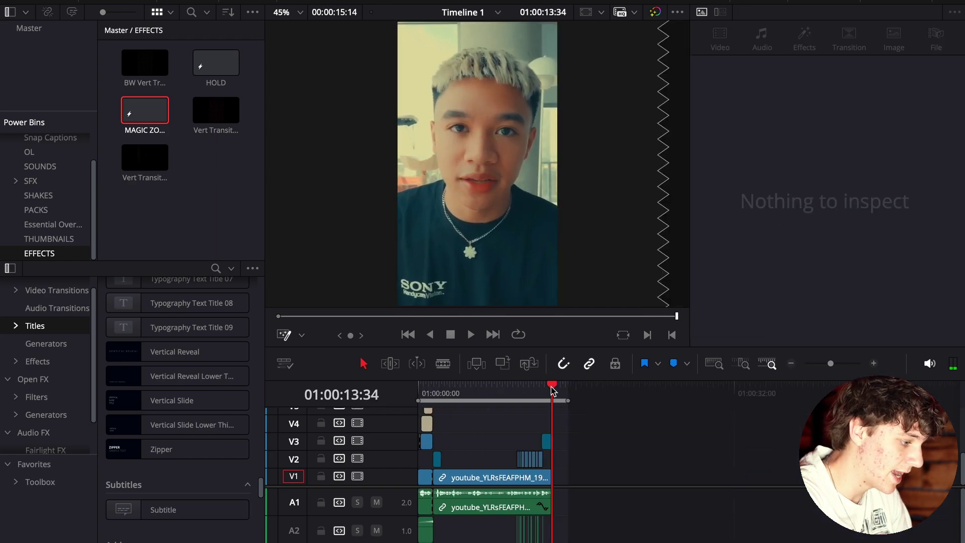
key(Home)
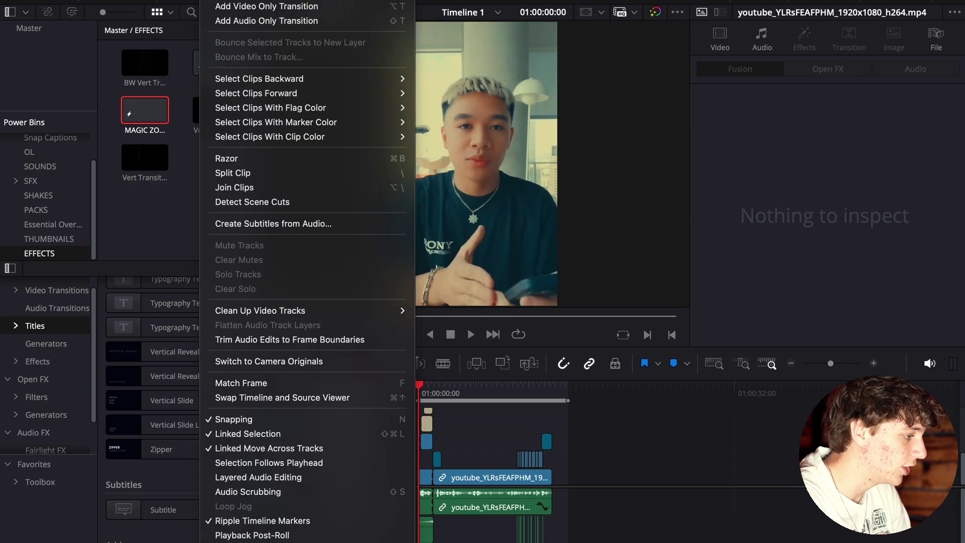
click(271, 224)
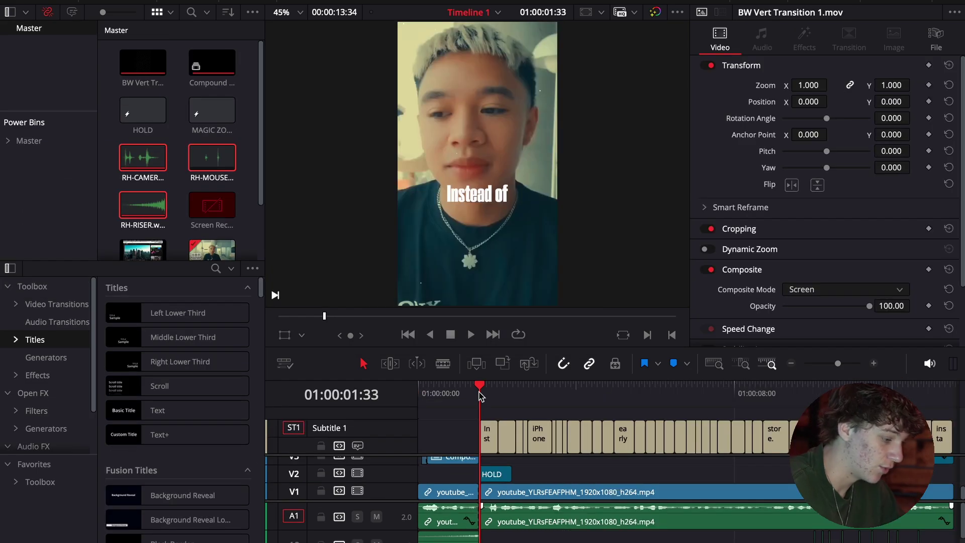
- Select the first subtitle, "Instead of", and show the style settings of the whole subtitle track
drag(482, 397, 597, 395)
click(791, 363)
drag(540, 388, 452, 434)
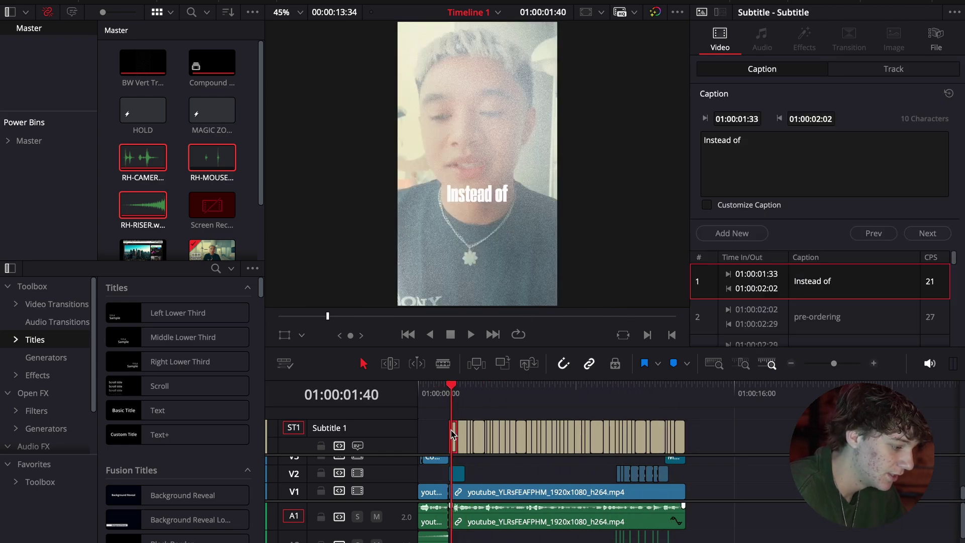
click(903, 68)
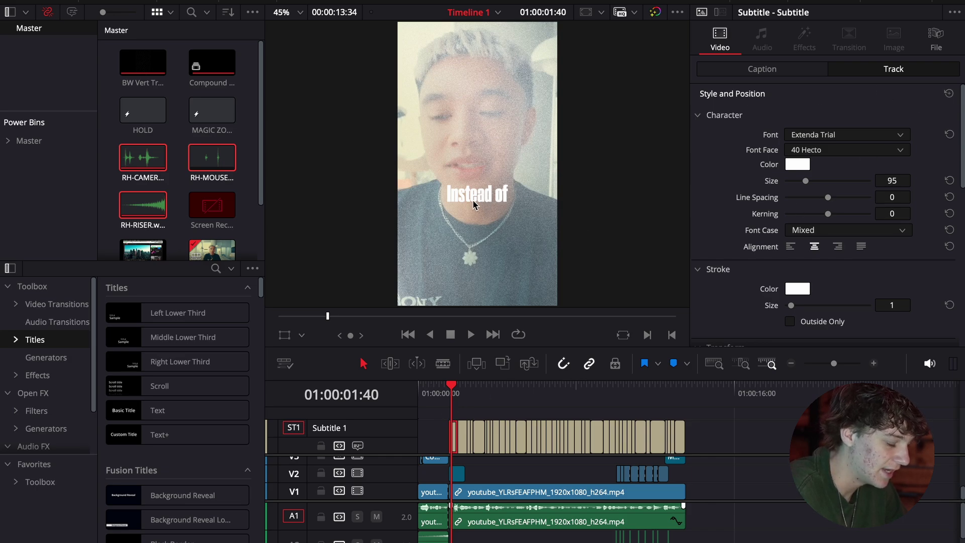
- Enable caption customization for the "iPhone," subtitle and change its color to yellow
click(607, 473)
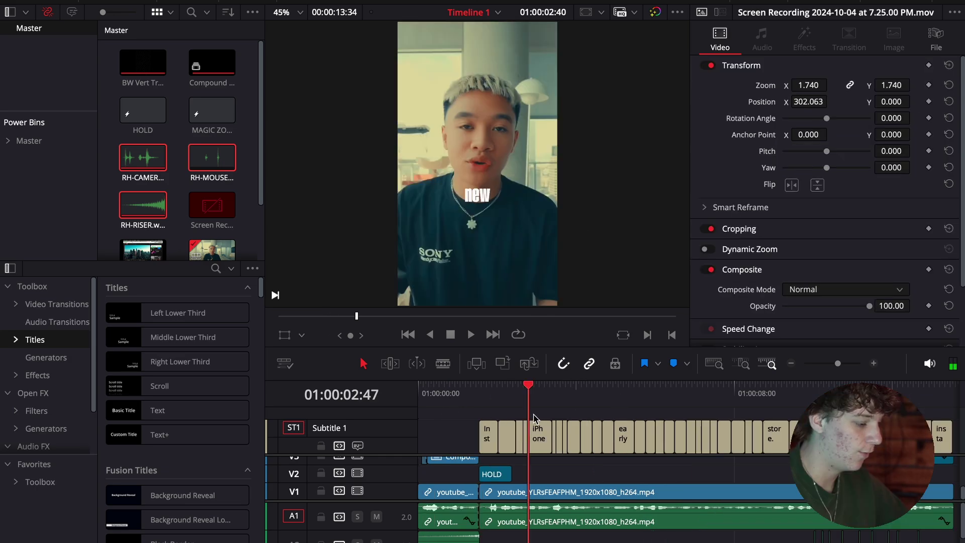
drag(528, 413, 541, 418)
click(539, 437)
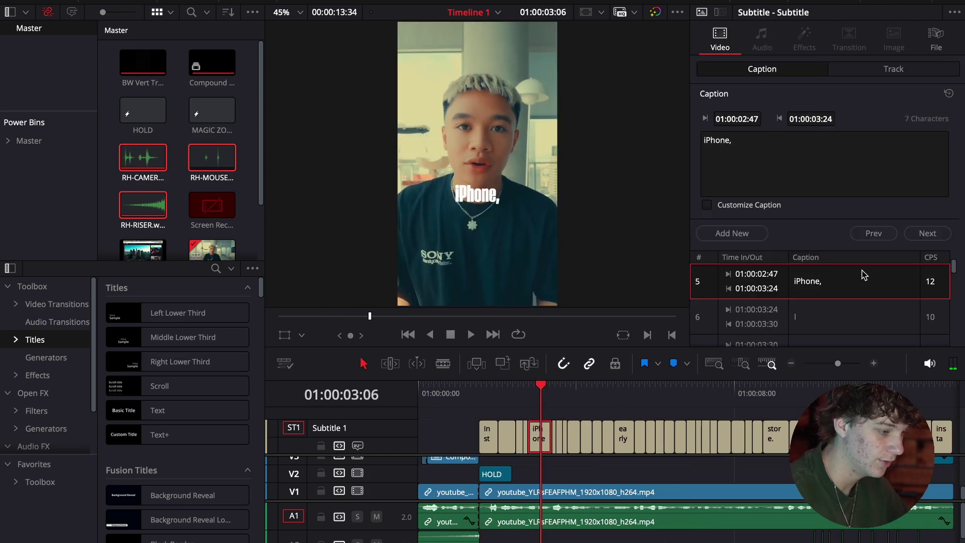
click(892, 69)
click(764, 68)
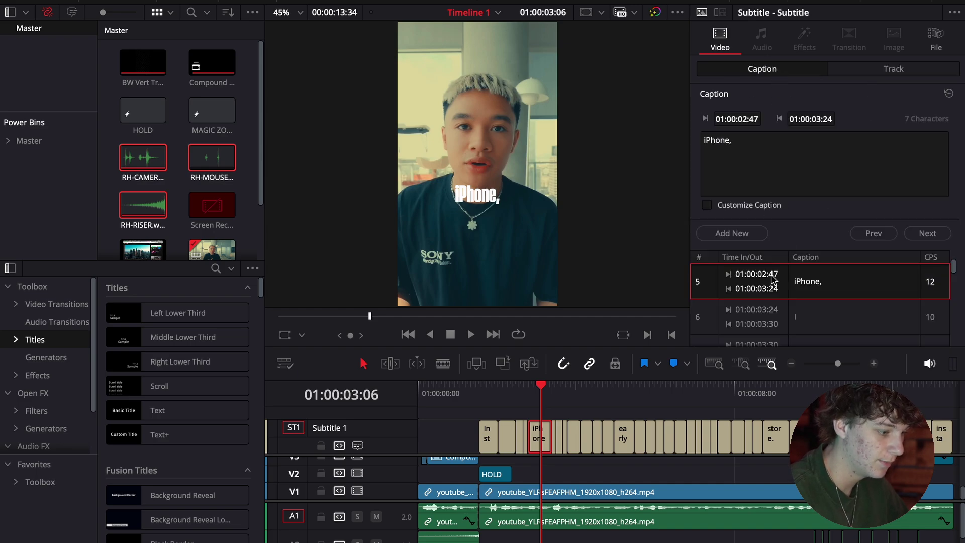
click(706, 206)
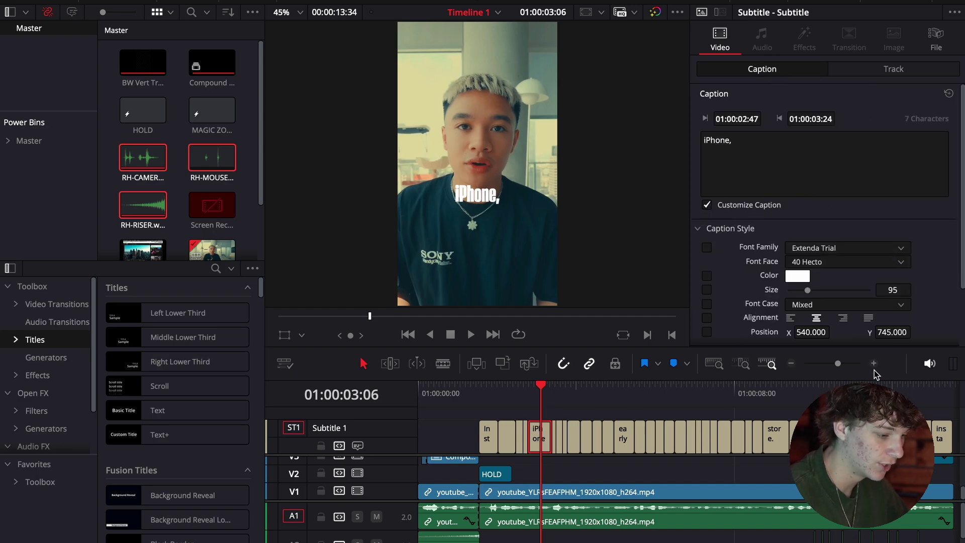
click(873, 365)
click(797, 277)
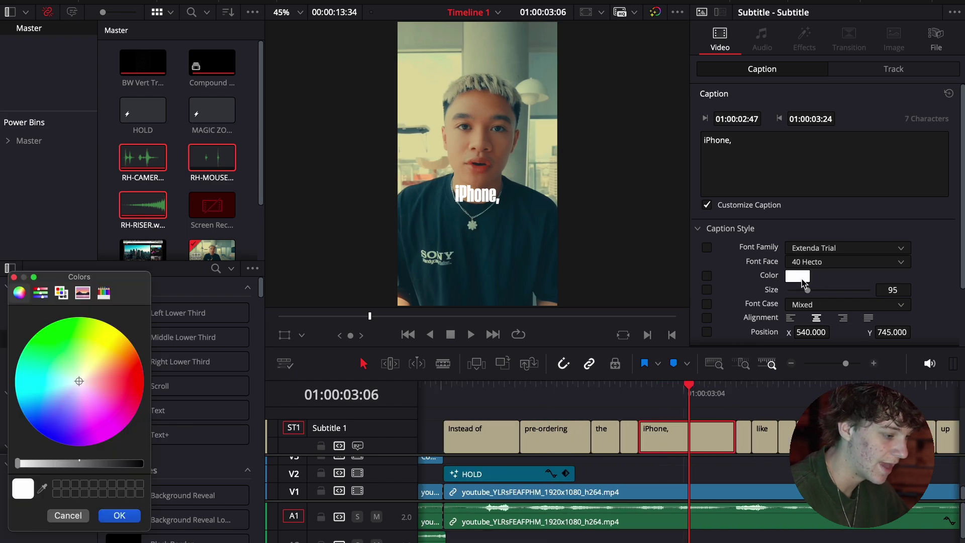
mouse_move(100, 341)
mouse_down()
mouse_move(121, 336)
mouse_move(115, 331)
mouse_up()
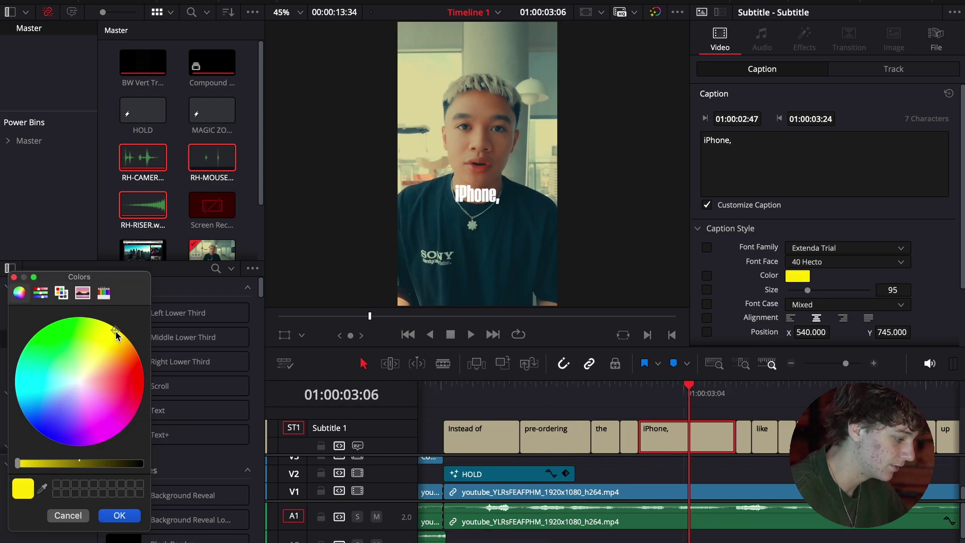
click(119, 516)
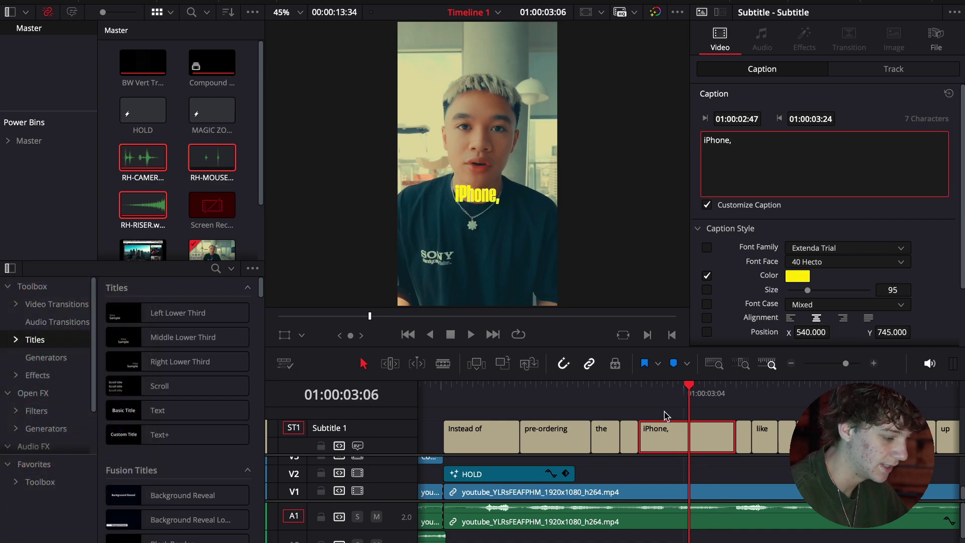
- Play back the opening subtitles around the yellow "iPhone," caption
click(587, 388)
key(space)
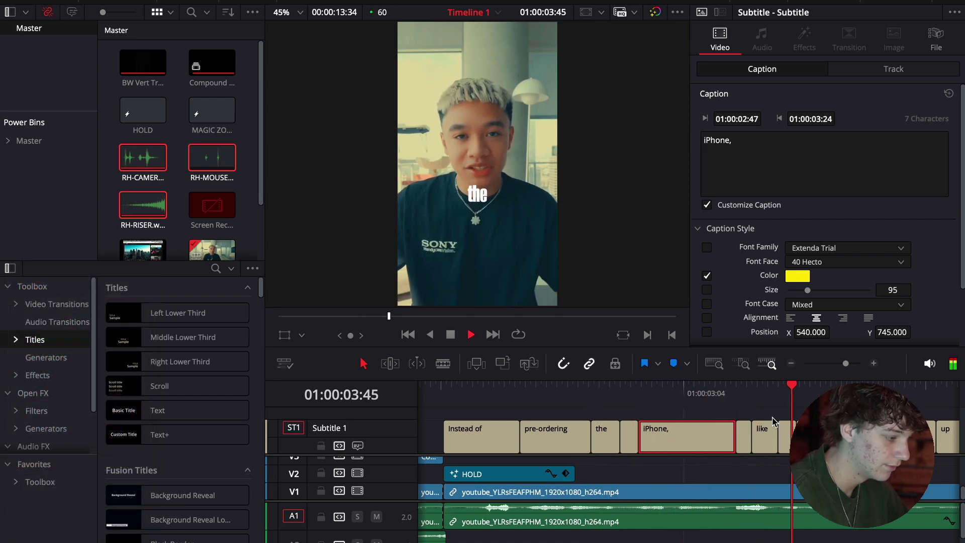
click(594, 392)
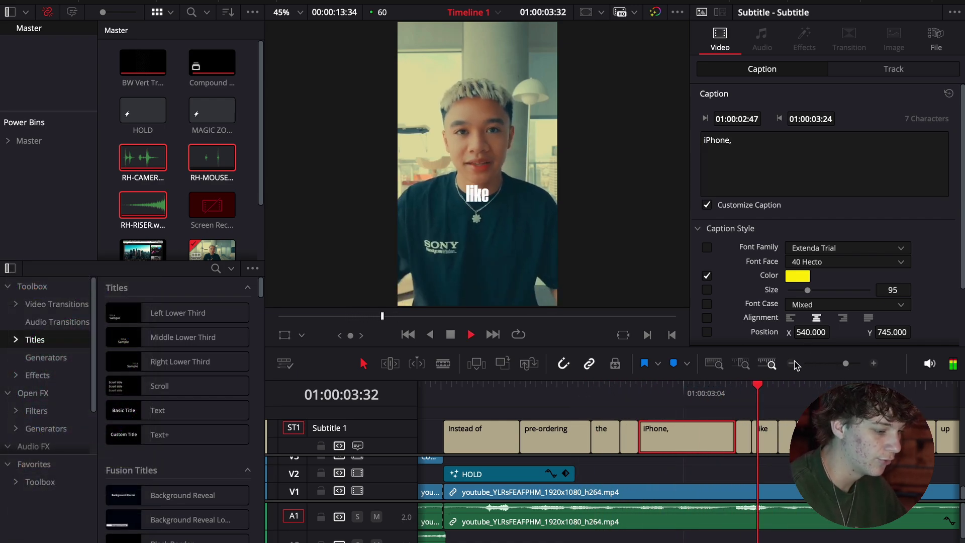
scroll(583, 395, down, 5)
- Color the "refreshing" subtitle golden yellow as a customized caption and play that passage back
key(space)
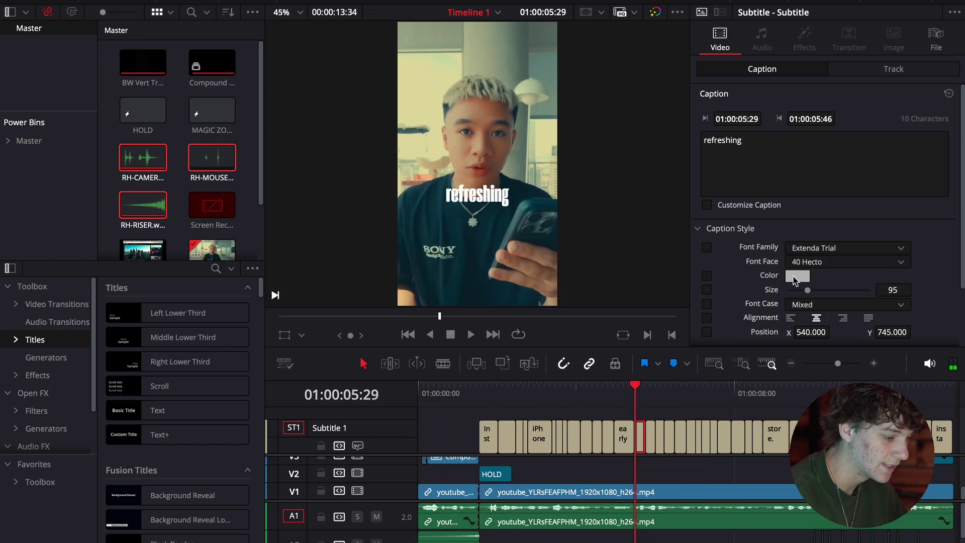
click(797, 276)
click(113, 338)
mouse_move(114, 338)
mouse_down()
mouse_move(130, 331)
mouse_move(121, 329)
mouse_up()
click(614, 390)
key(space)
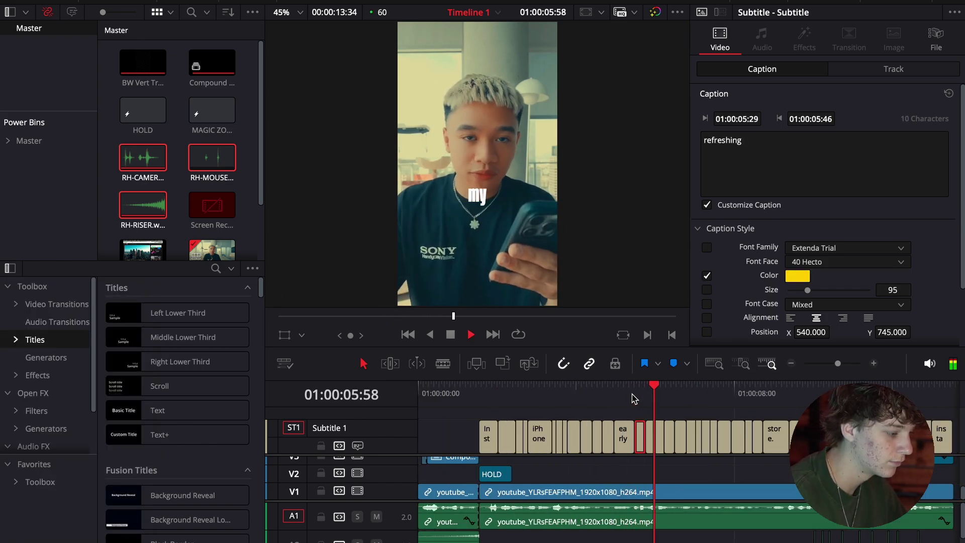
click(622, 391)
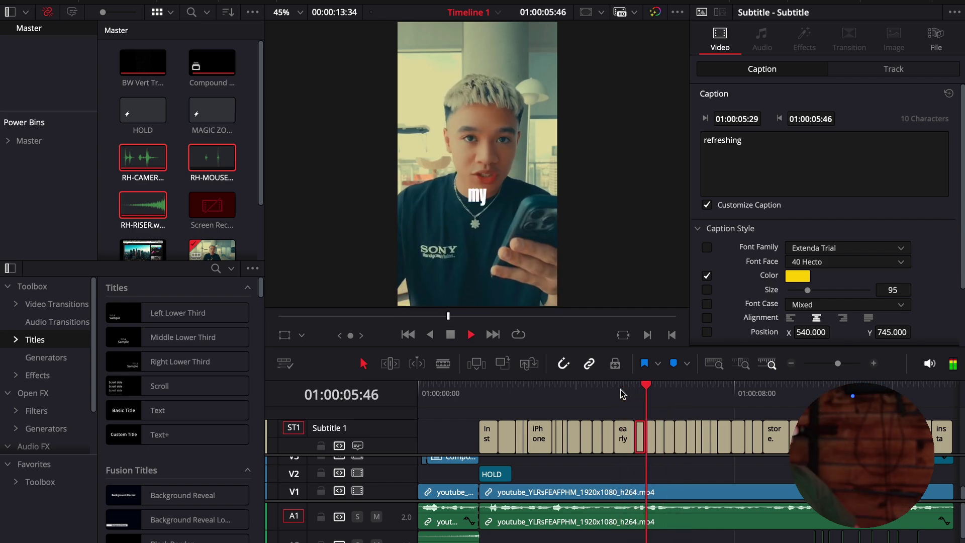
- Show the whole edit on the timeline and move the playhead to its end
click(790, 364)
drag(495, 387, 561, 412)
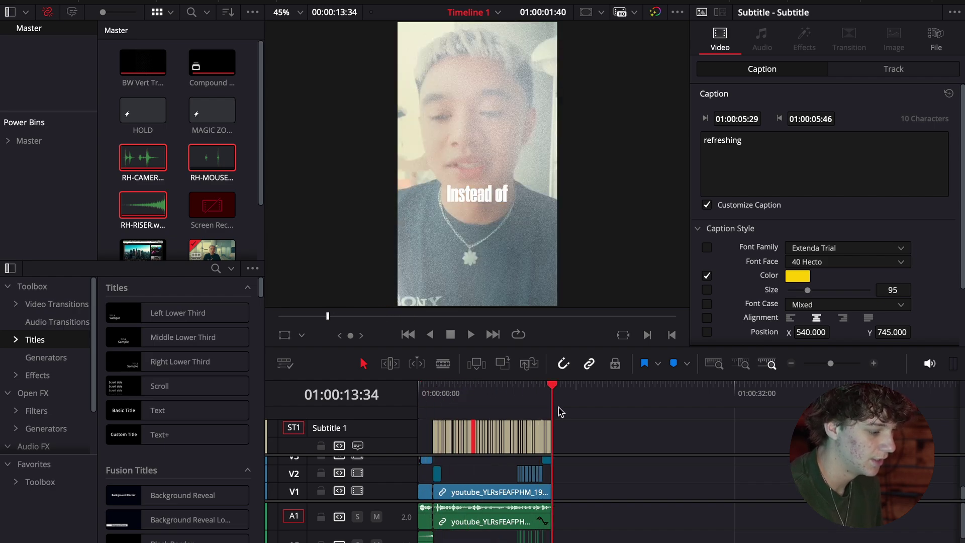
click(872, 364)
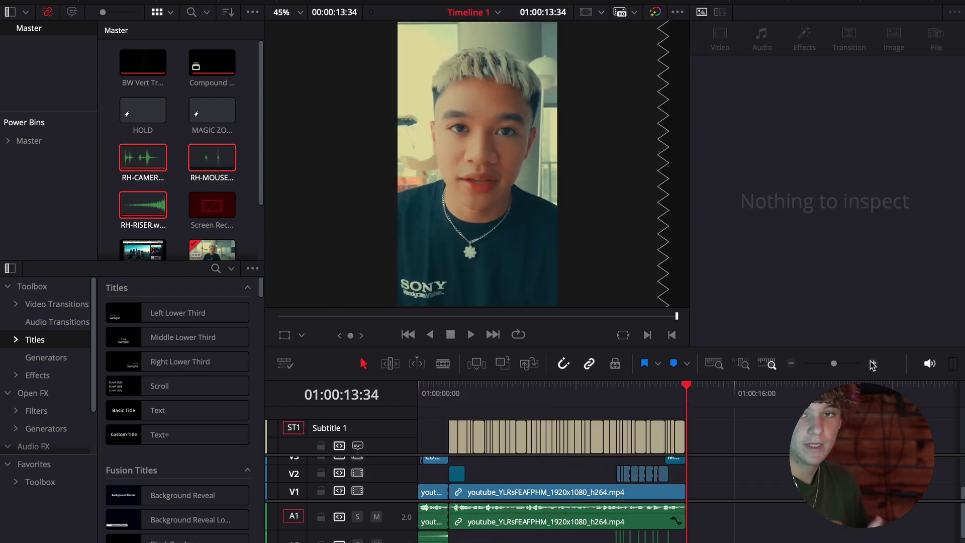